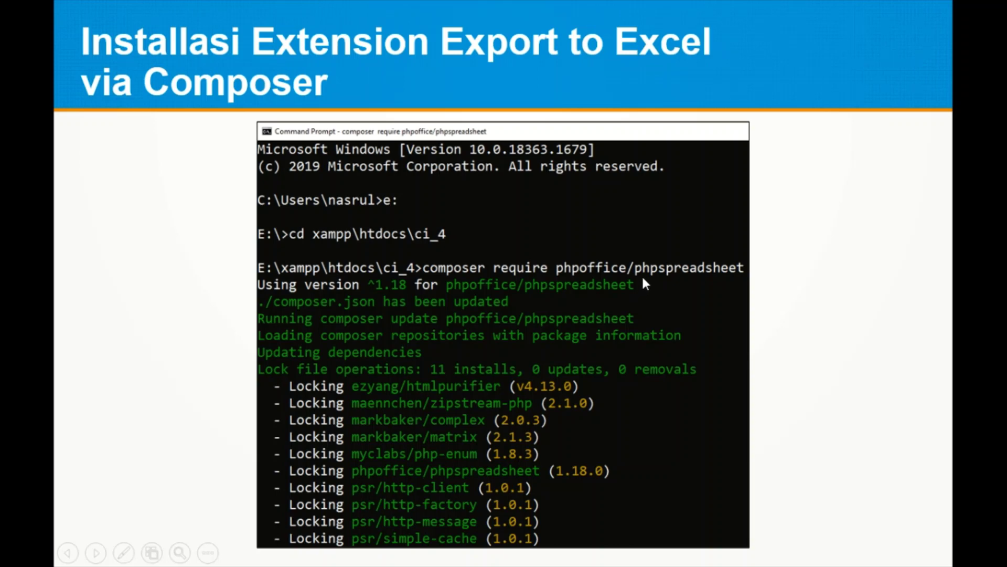
Step: Exit the slide show to edit the Composer installation slide in Normal view
key("Escape")
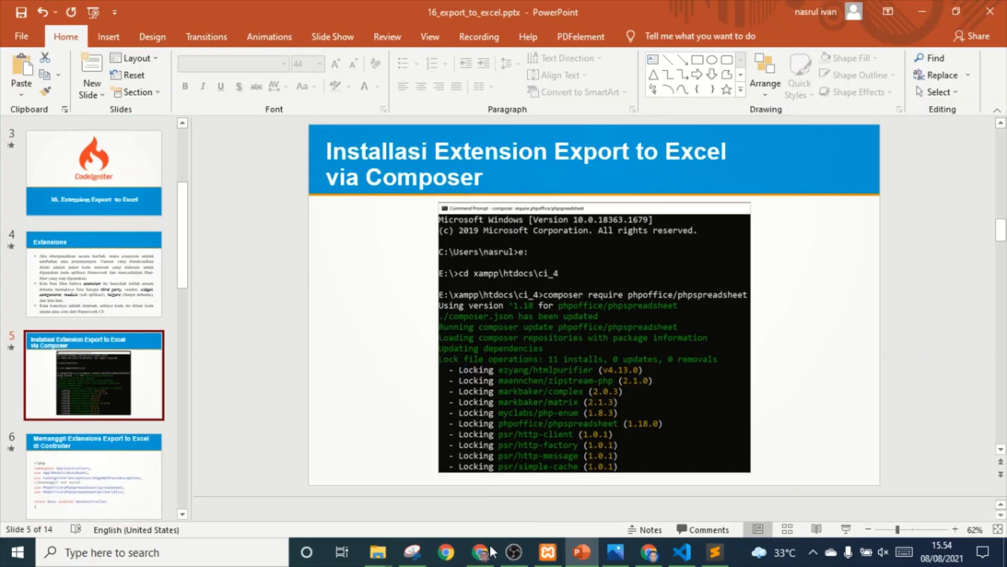
Step: Launch Command Prompt from Windows search
left_click(184, 561)
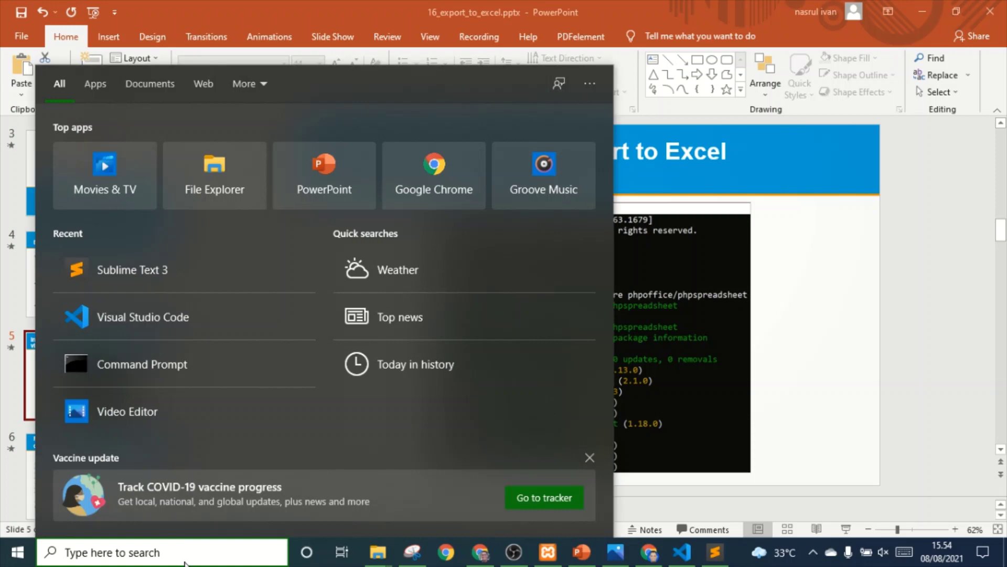
left_click(814, 554)
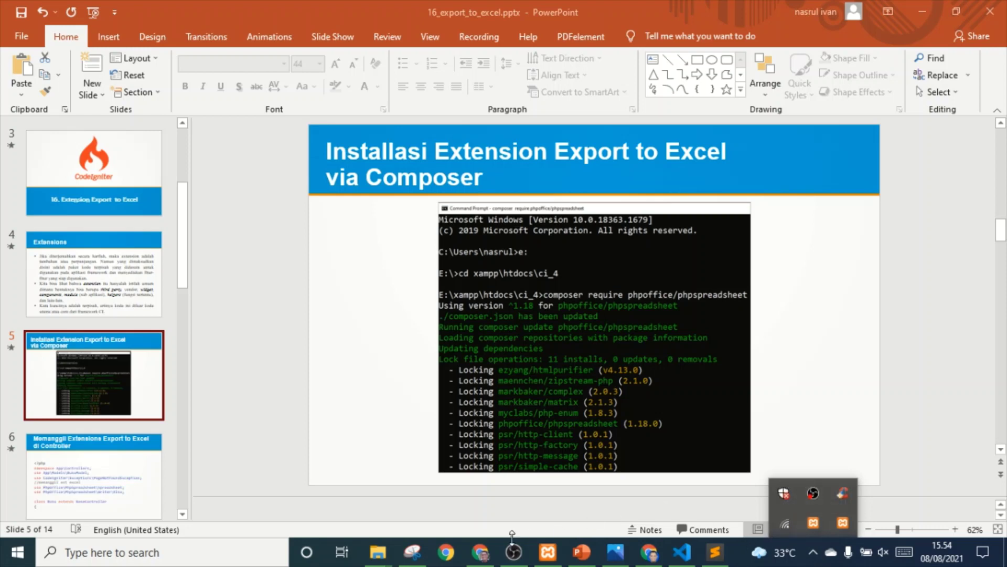
left_click(266, 562)
type("c")
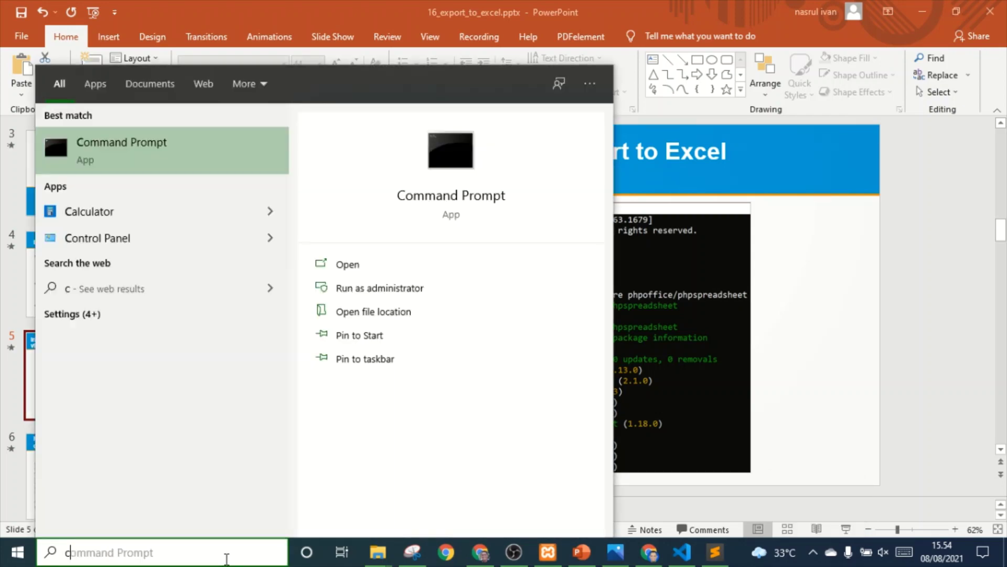
left_click(471, 196)
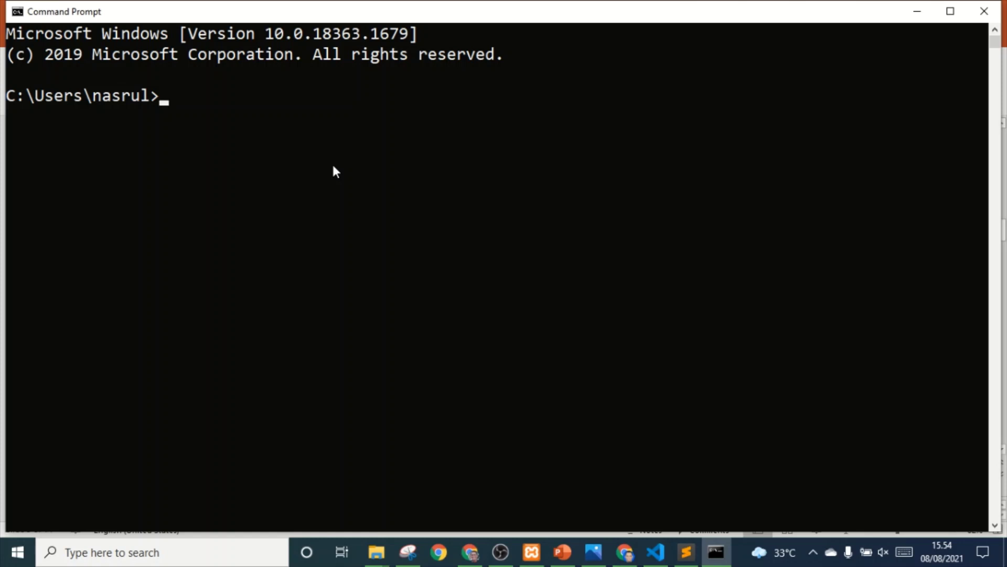
Step: Change to the project folder E:\xampp\htdocs\ci4
type("e:")
key("Return")
type("cd xa")
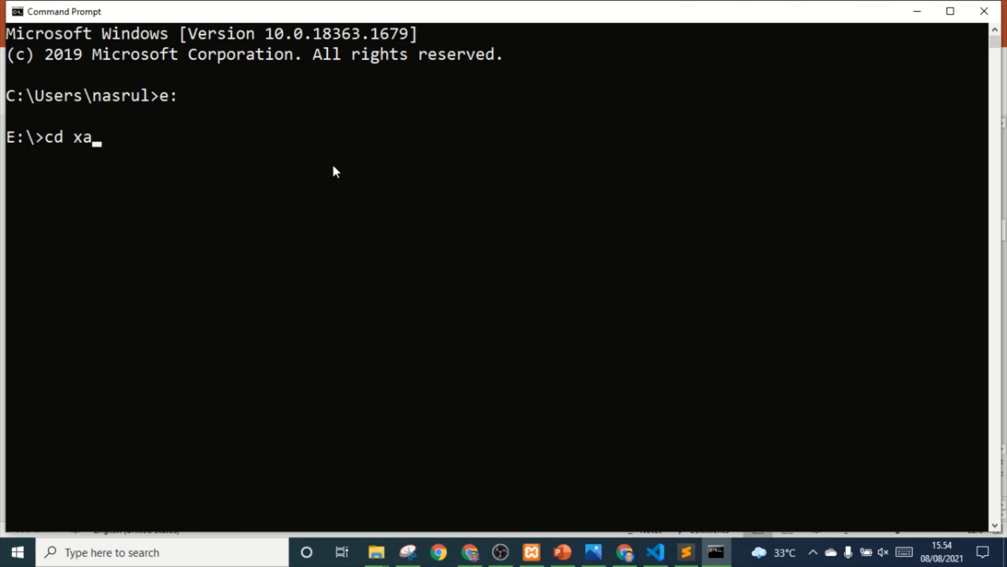
type("mpp")
type("\\ht")
key("Tab")
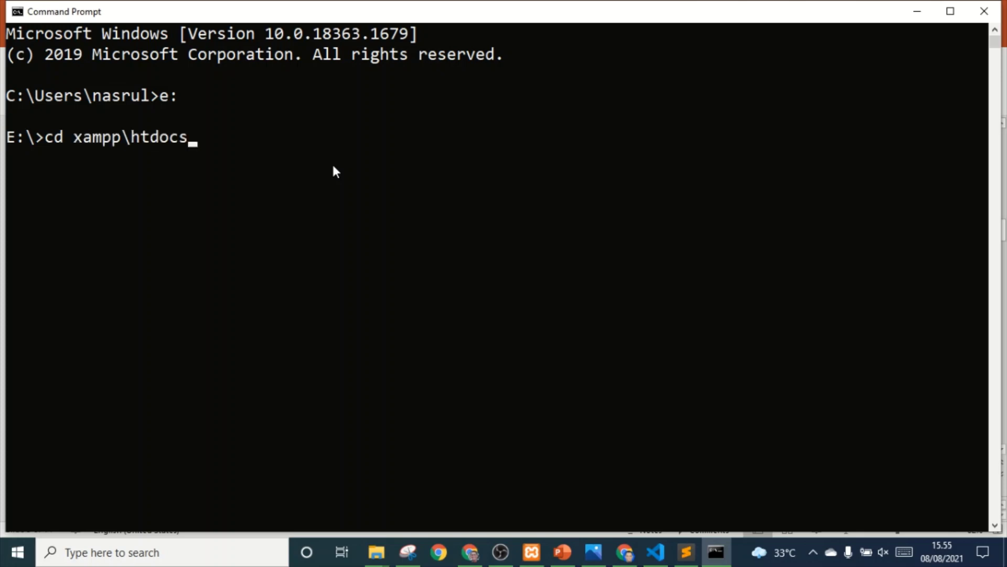
type("\\ci")
type("4")
key("Return")
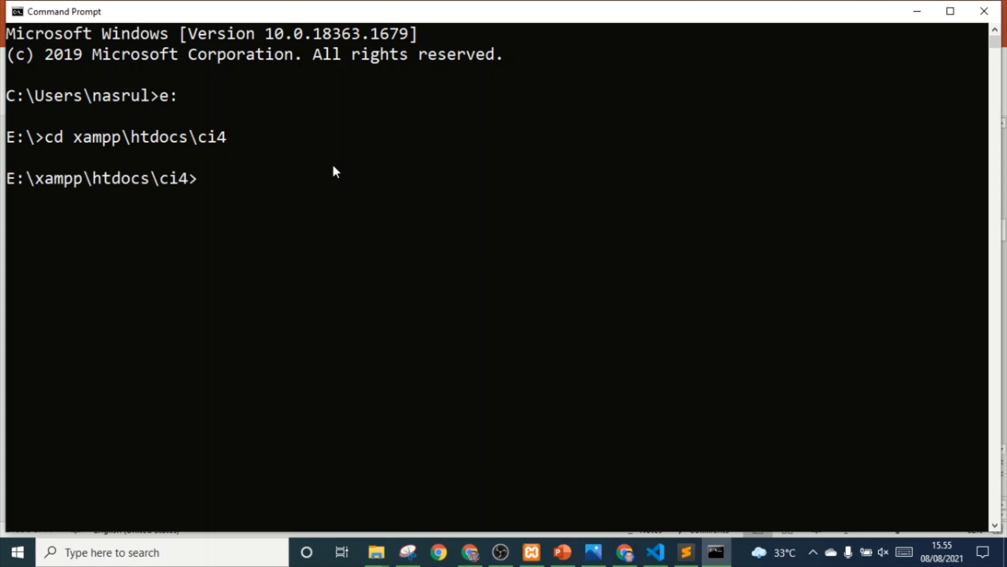
Step: Run composer require phpoffice/phpspreadsheet, then return to PowerPoint
type("compo")
type("s")
key("BackSpace")
type("se")
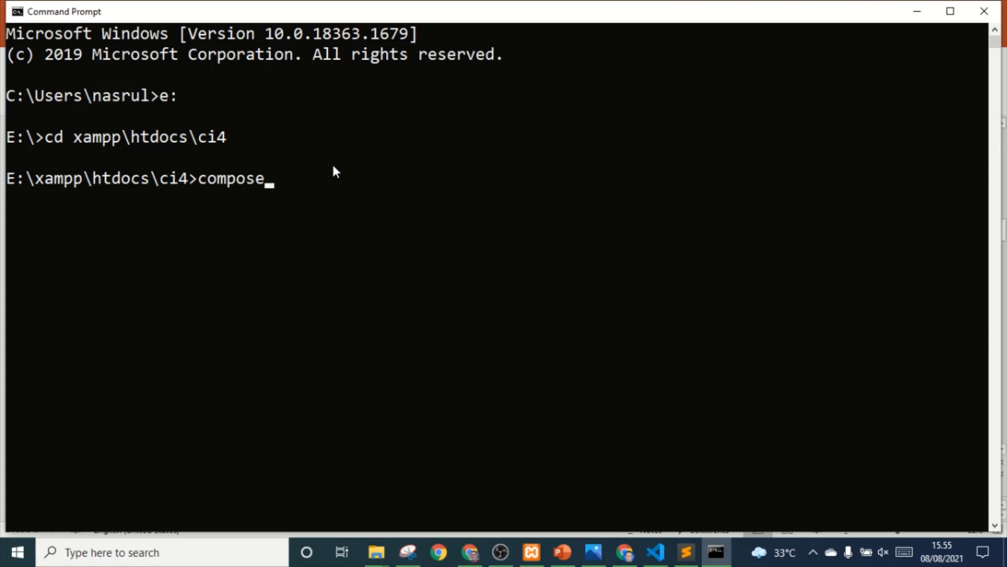
type("r")
type(" require")
left_click(724, 555)
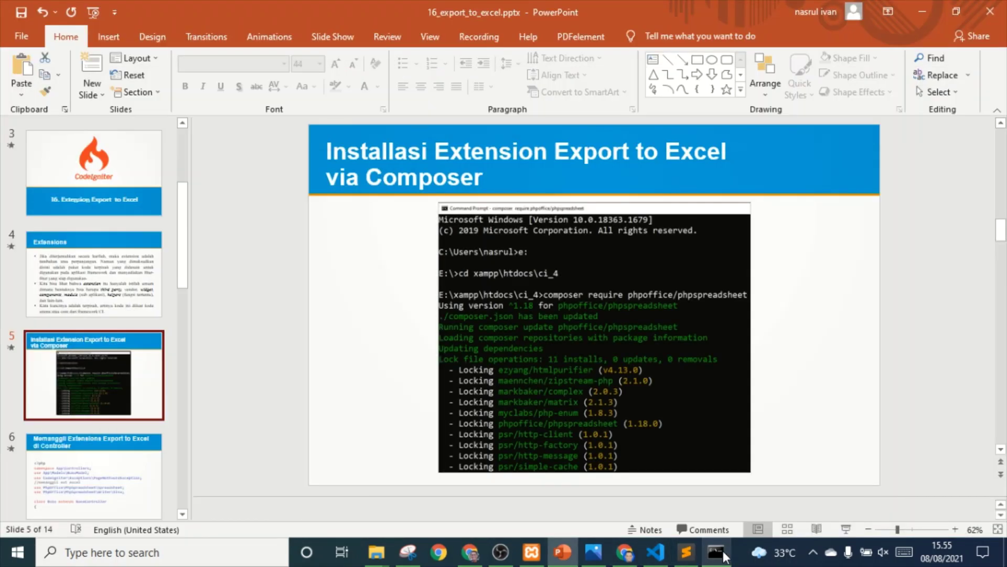
left_click(717, 552)
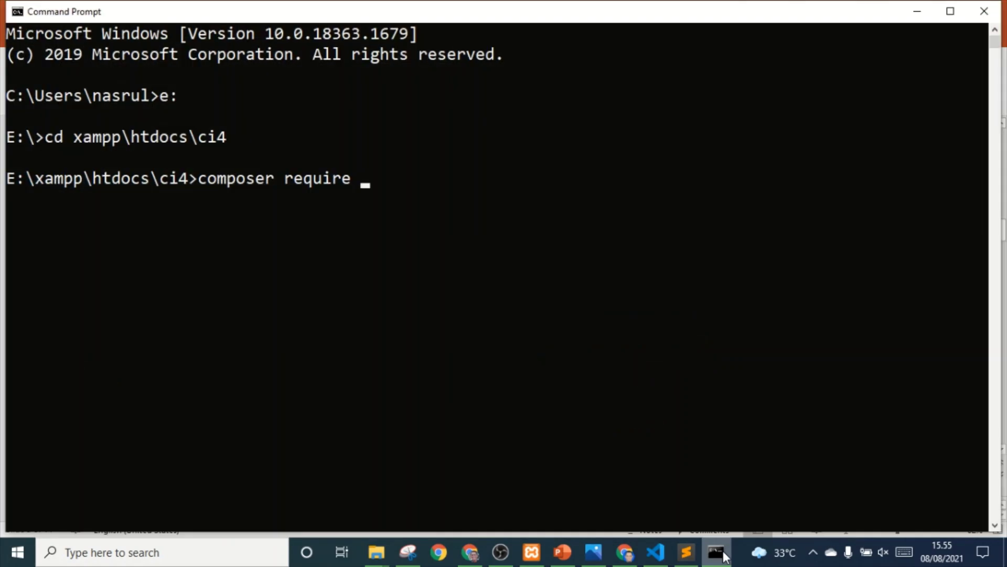
type("phpo")
type("ffice/")
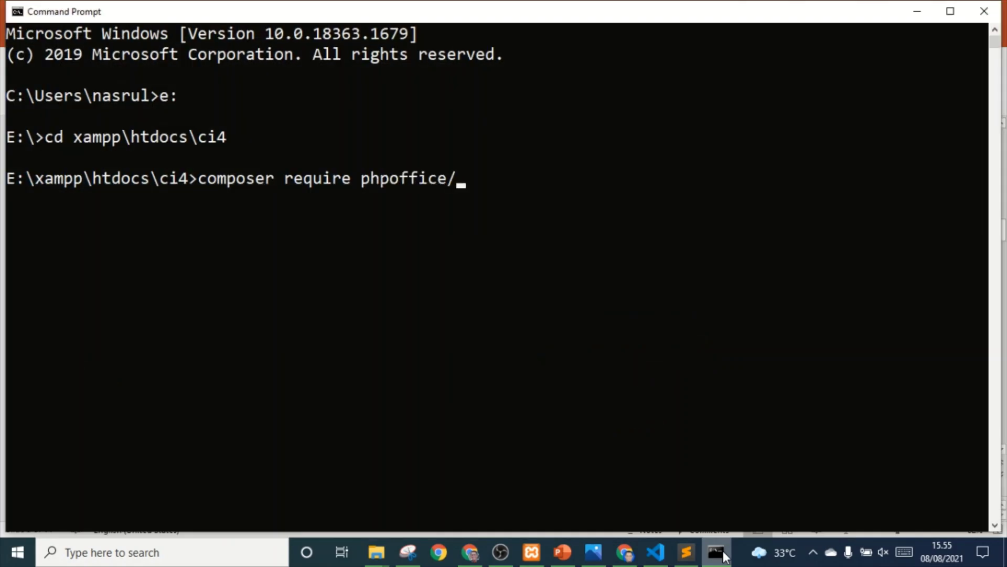
type("phpsp")
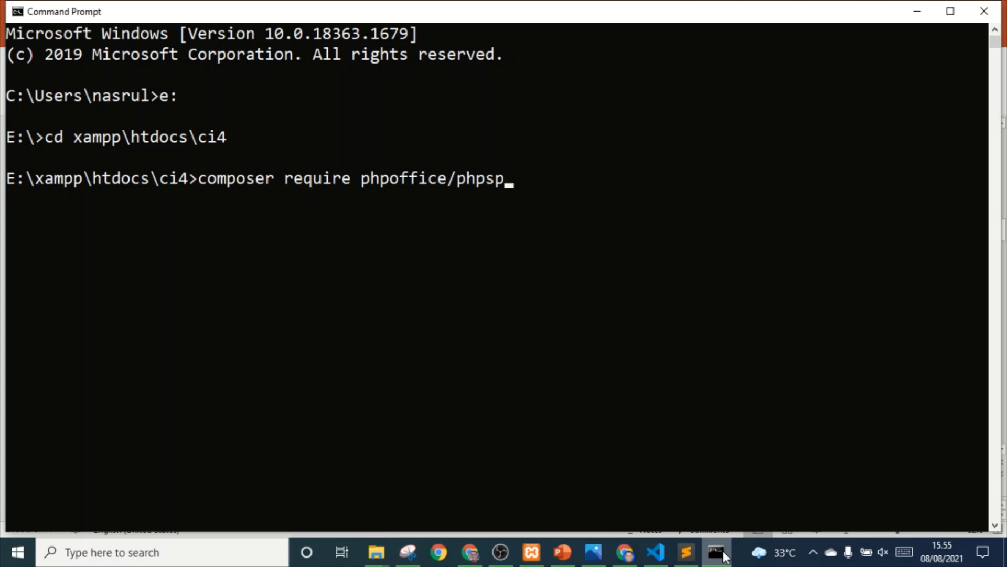
type("reads")
type("heet")
left_click(717, 550)
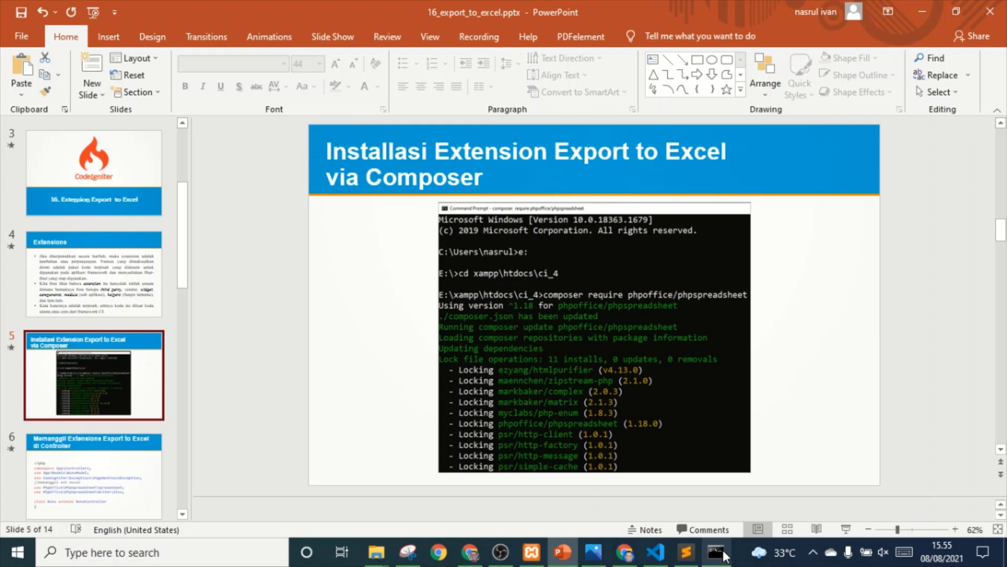
left_click(723, 550)
key("Return")
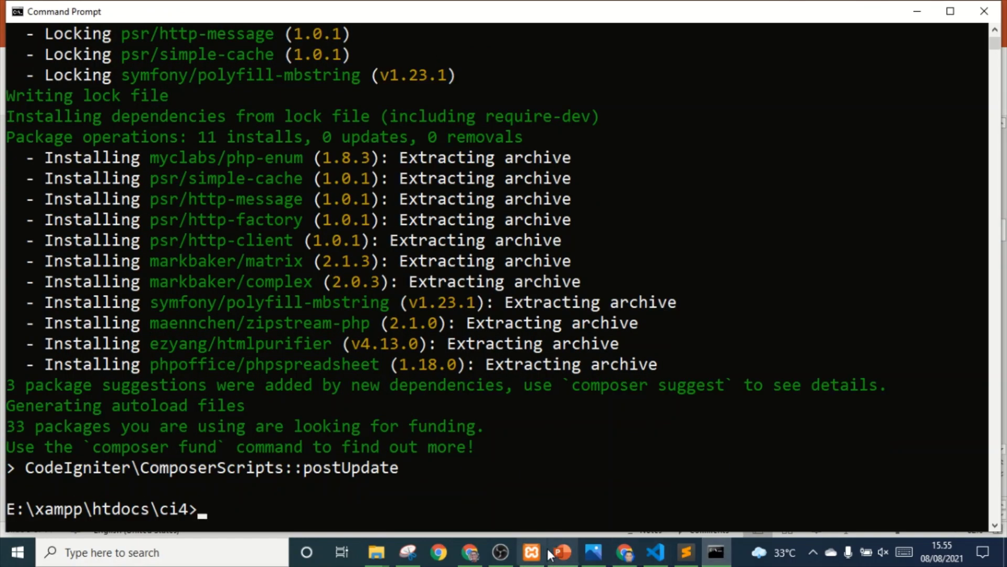
left_click(571, 555)
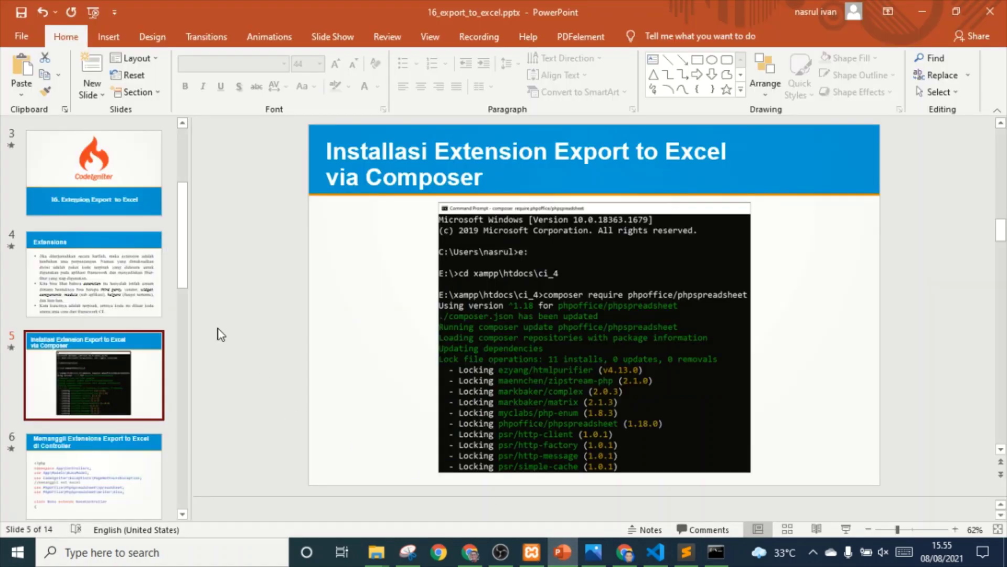
Step: Show slide 6 'Memanggil Extensions Export to Excel di Controller', then bring up Sublime's Buku.php
left_click_drag(194, 320, 157, 320)
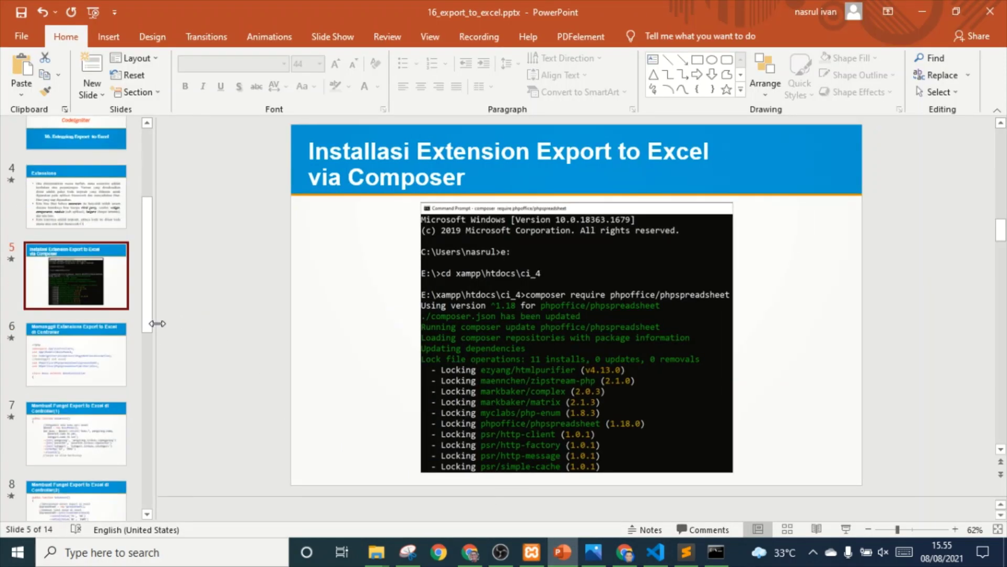
left_click(86, 352)
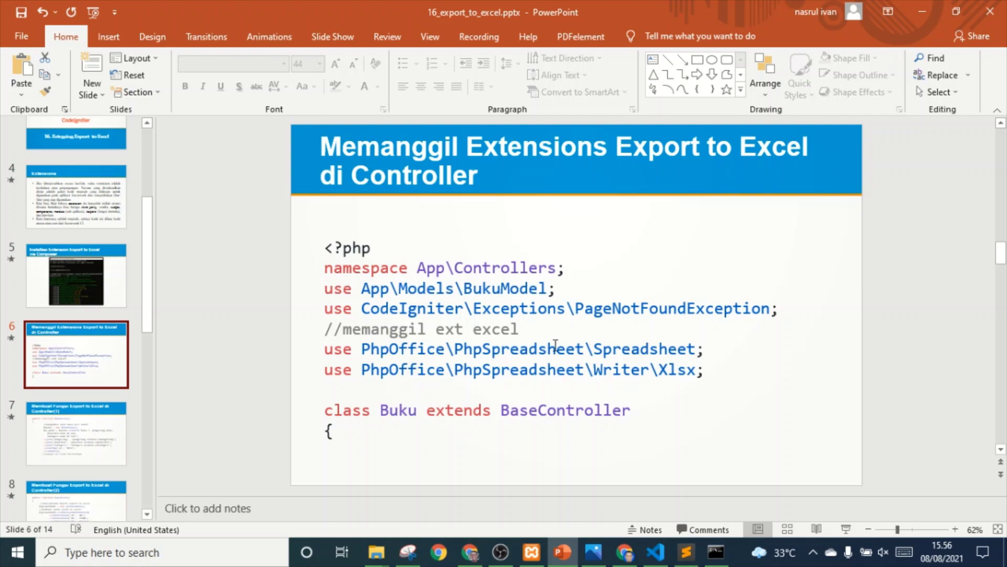
left_click(686, 552)
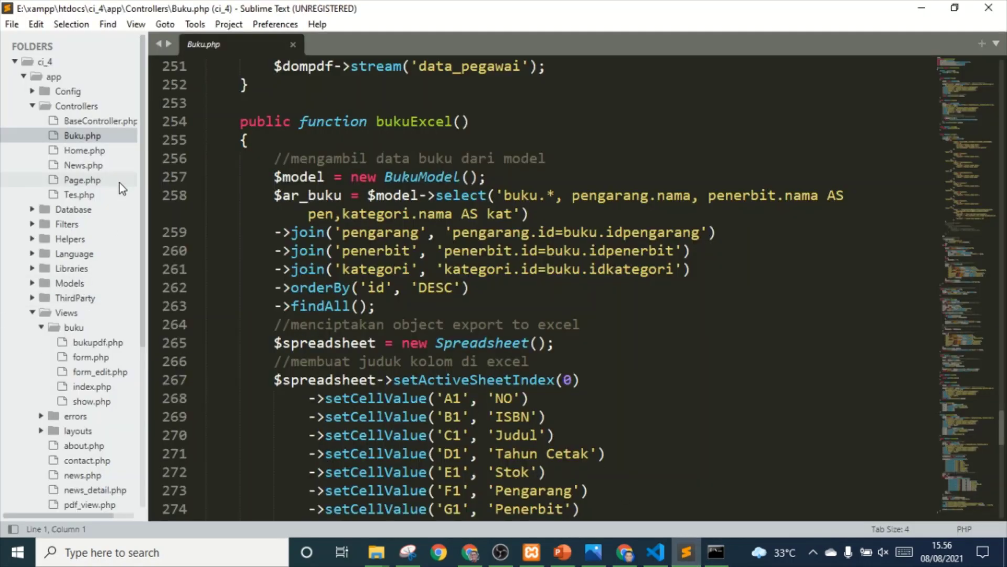
Step: Copy the PhpOffice Spreadsheet and Writer\Xlsx use lines from the top of Buku.php
scroll(563, 331, "up", 7)
scroll(563, 330, "up", 9)
scroll(564, 330, "up", 13)
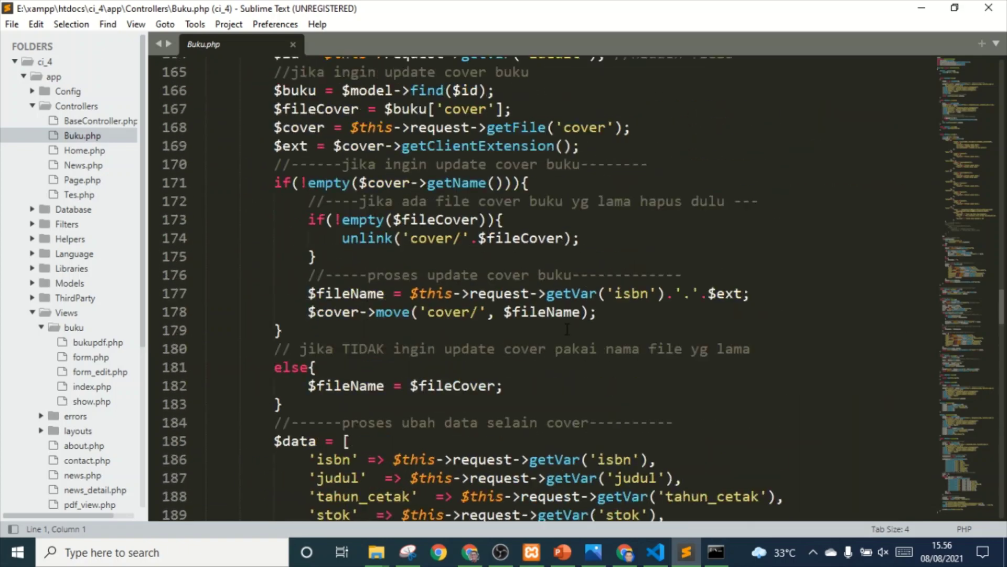
scroll(565, 330, "up", 12)
scroll(568, 329, "up", 9)
scroll(567, 329, "up", 11)
scroll(525, 304, "up", 13)
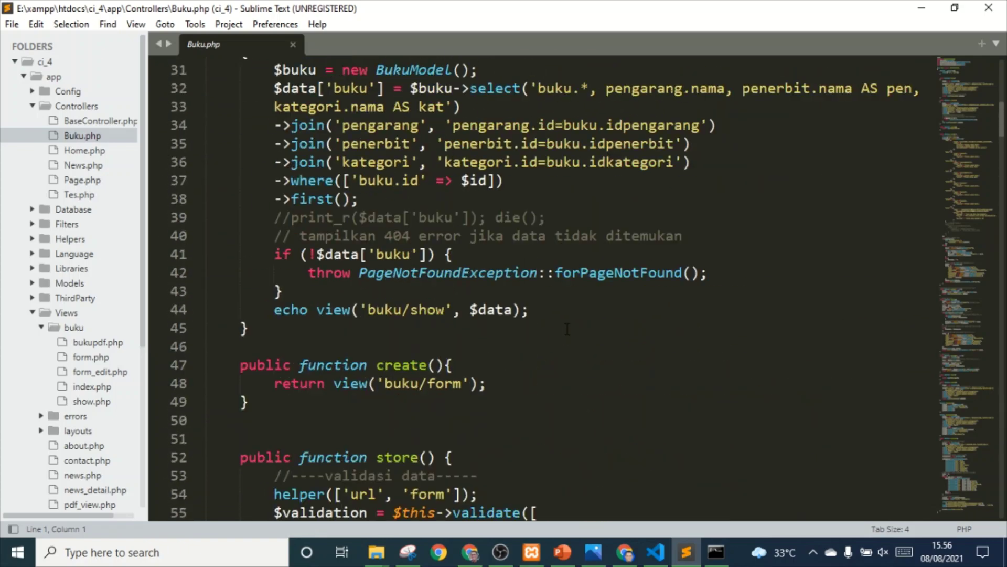
scroll(420, 263, "up", 10)
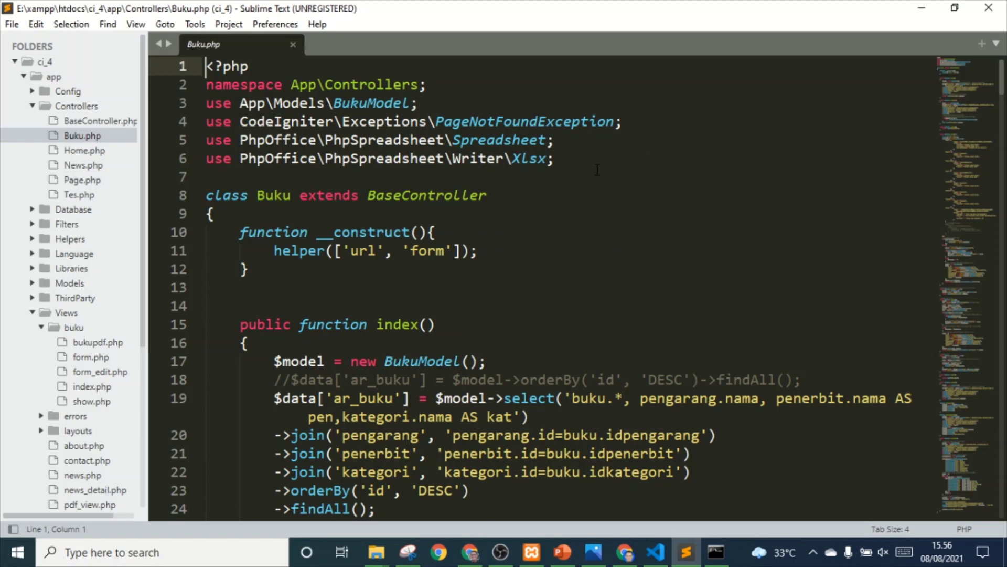
left_click_drag(597, 167, 143, 140)
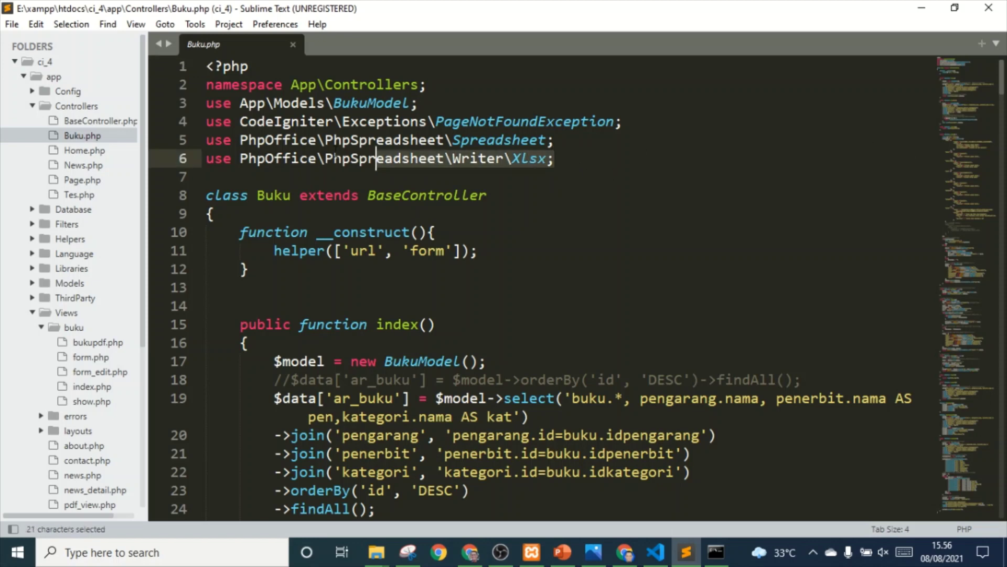
right_click(241, 149)
left_click(288, 198)
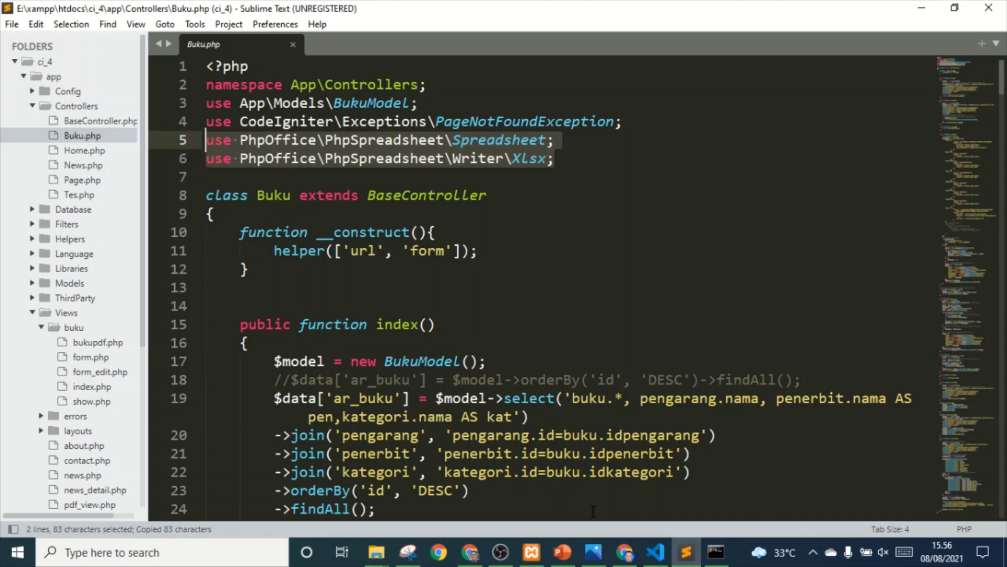
left_click(660, 559)
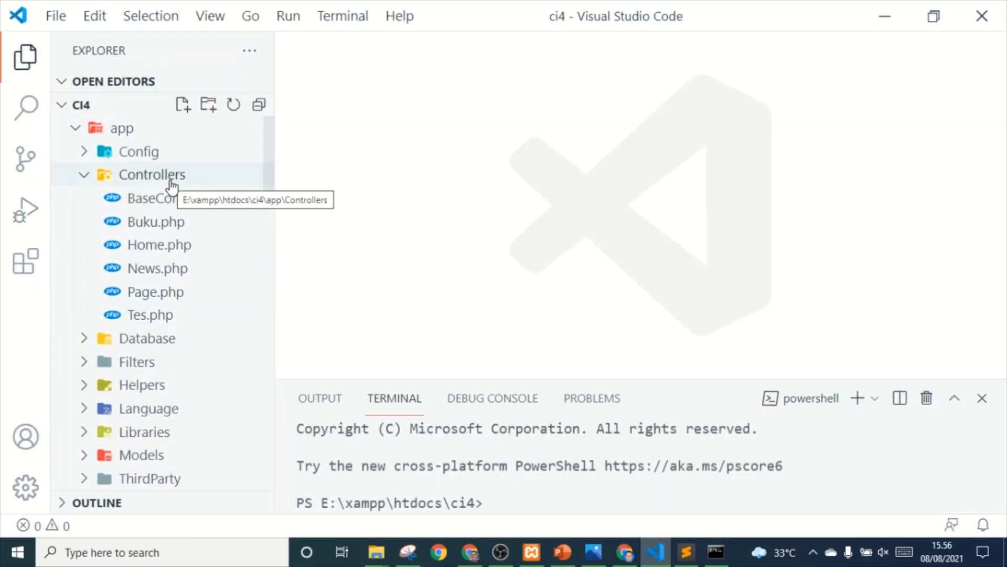
Step: Paste the Spreadsheet and Xlsx use lines below line 4 of app/Controllers/Buku.php
left_click(173, 221)
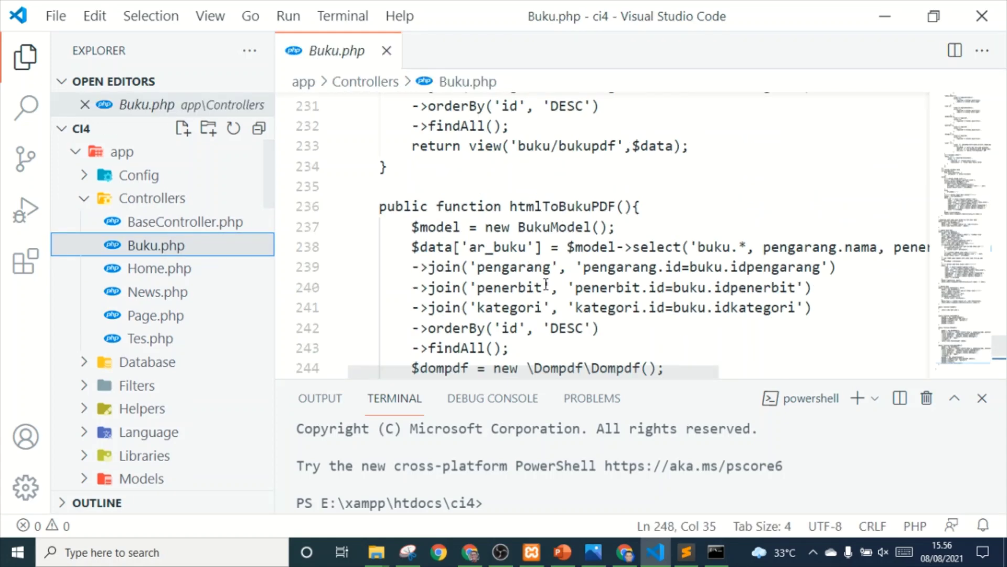
scroll(547, 285, "up", 3)
left_click_drag(999, 335, 1000, 100)
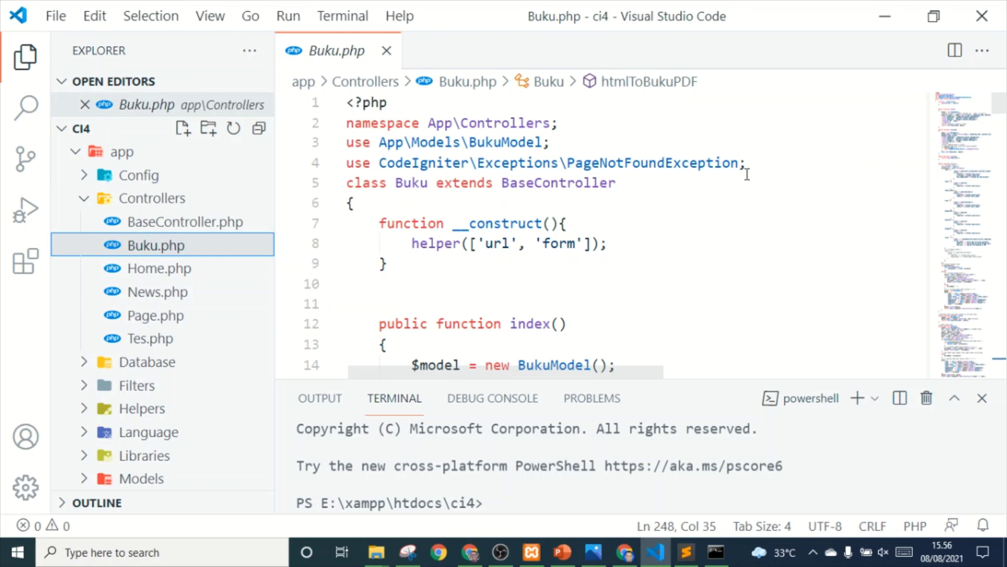
left_click(750, 162)
key("Return")
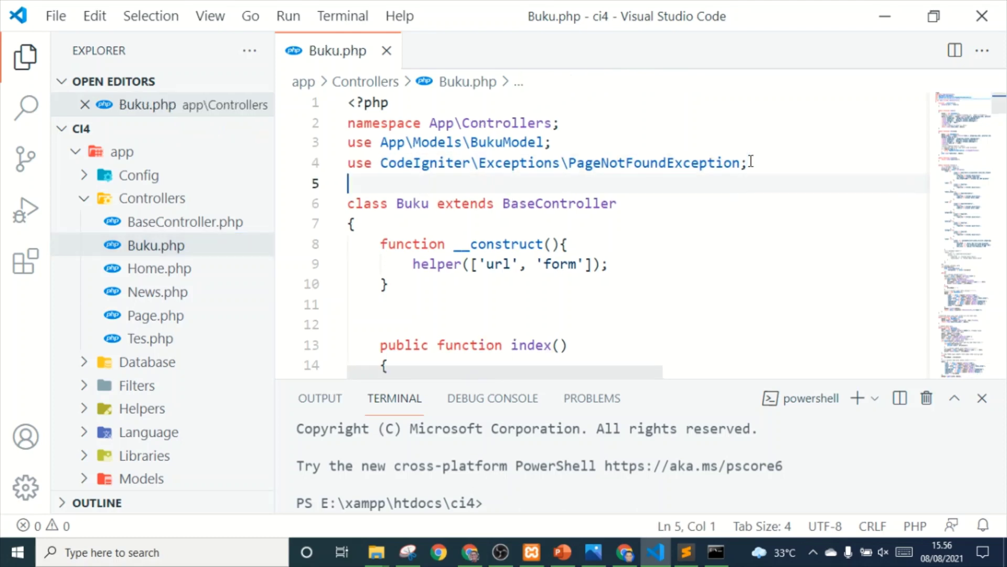
key("ctrl+v")
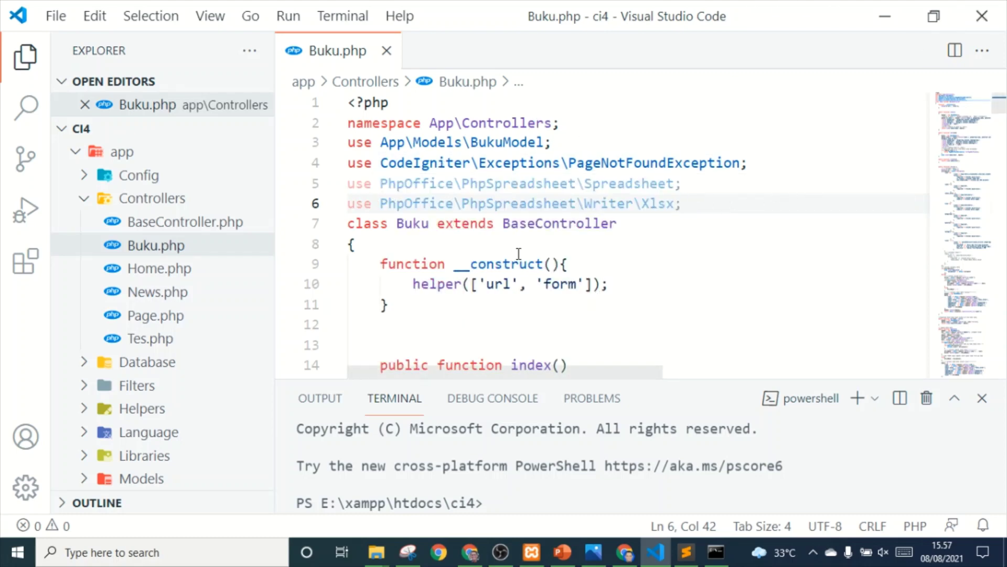
left_click(567, 553)
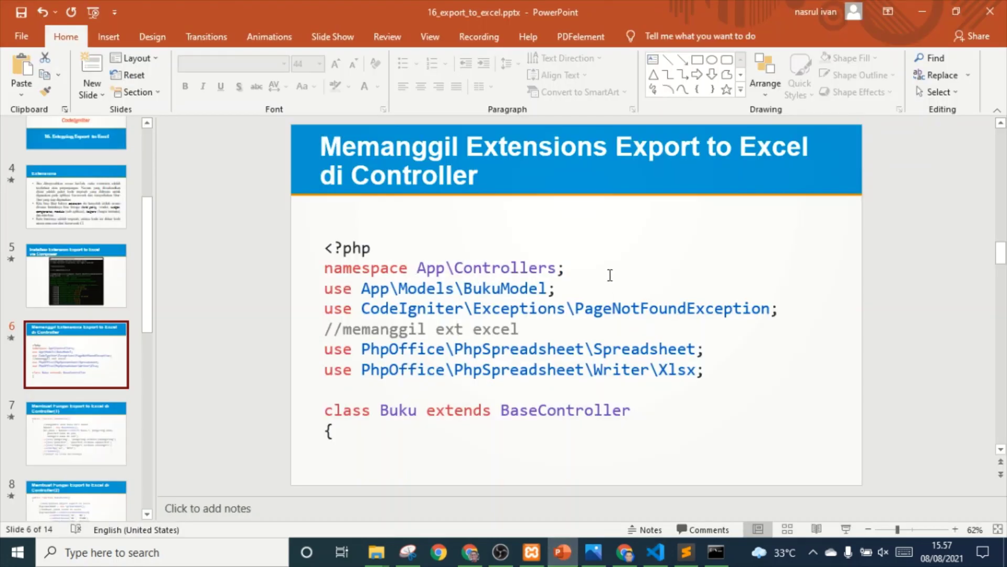
Step: Show slide 7 with the bukuExcel() code, then bring Buku.php in VS Code forward
left_click(106, 433)
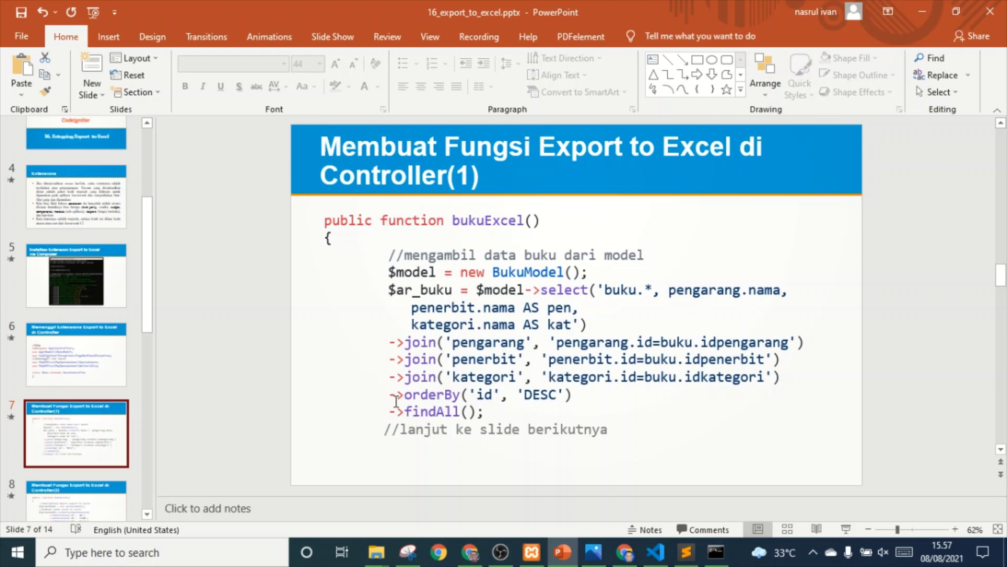
left_click(656, 552)
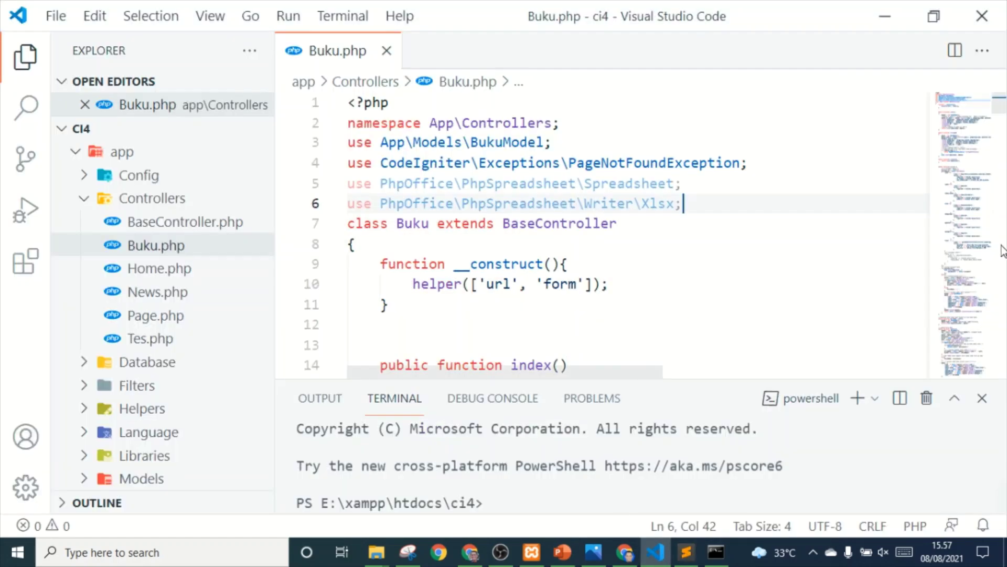
Step: Copy the whole bukupdf function in Buku.php
scroll(1002, 113, "down", 4)
left_click_drag(1002, 113, 999, 348)
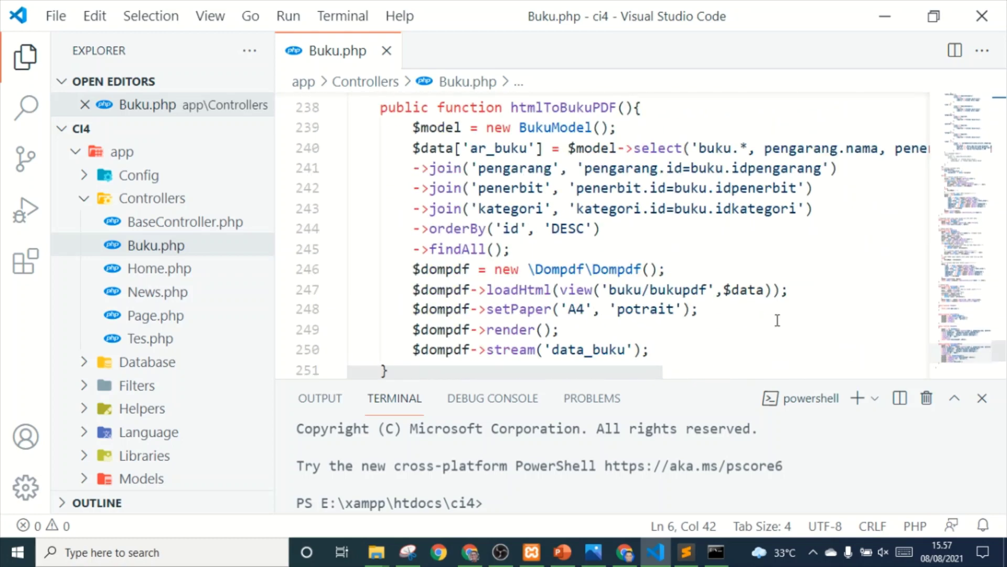
scroll(694, 283, "down", 4)
scroll(694, 283, "up", 4)
scroll(694, 283, "up", 2)
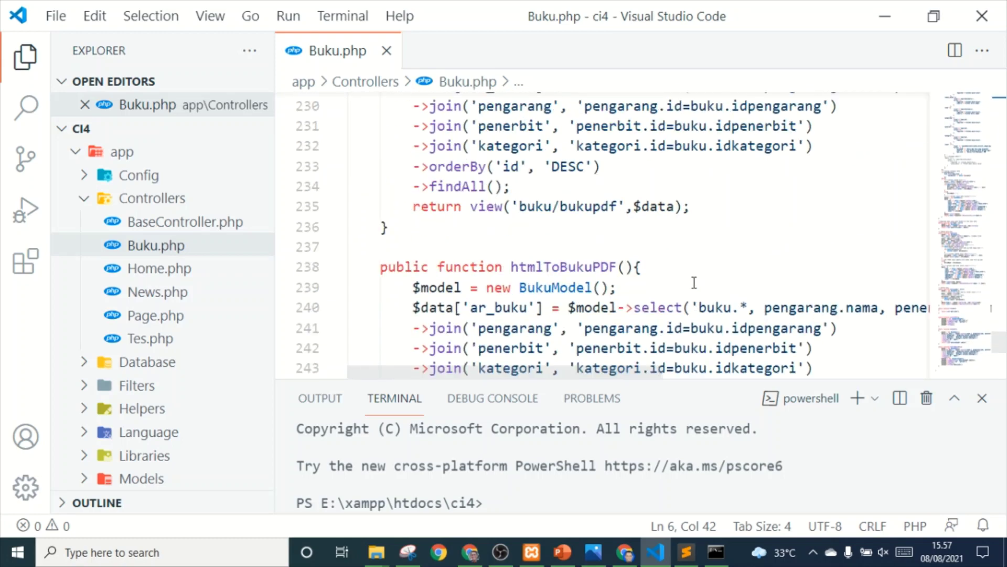
scroll(694, 284, "down", 2)
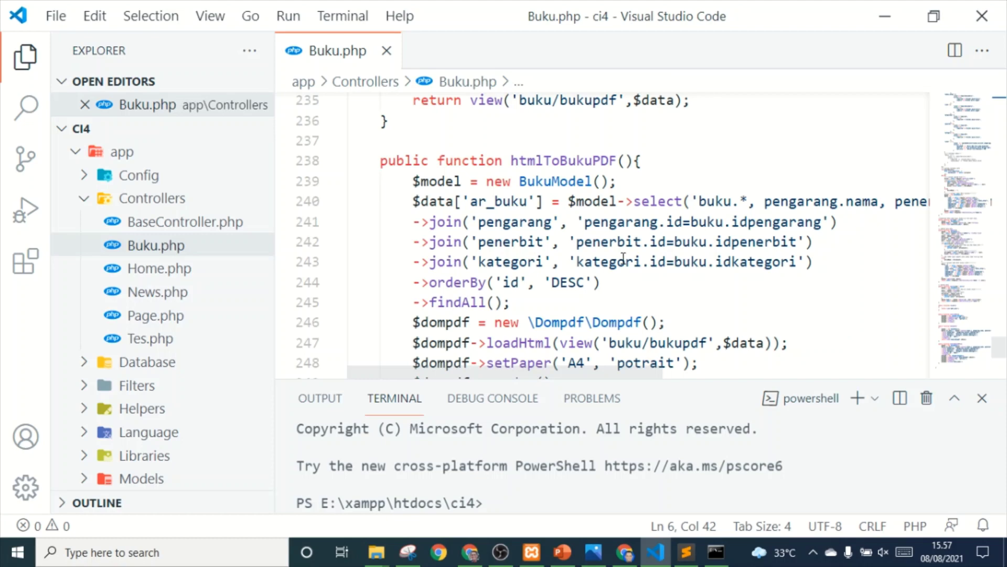
scroll(623, 260, "up", 3)
scroll(623, 259, "up", 1)
scroll(623, 258, "down", 2)
scroll(623, 258, "up", 1)
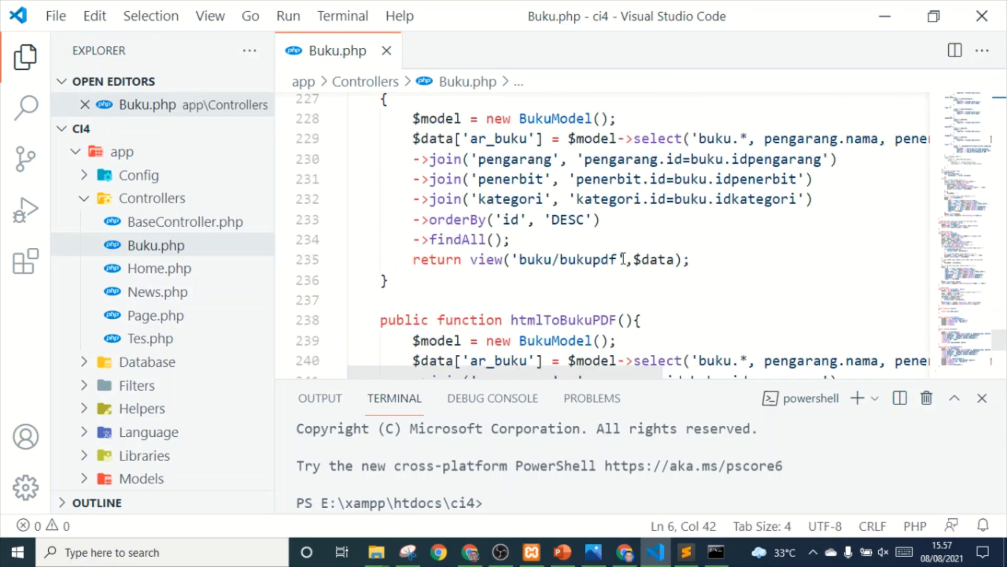
scroll(623, 259, "up", 1)
left_click_drag(392, 336, 380, 131)
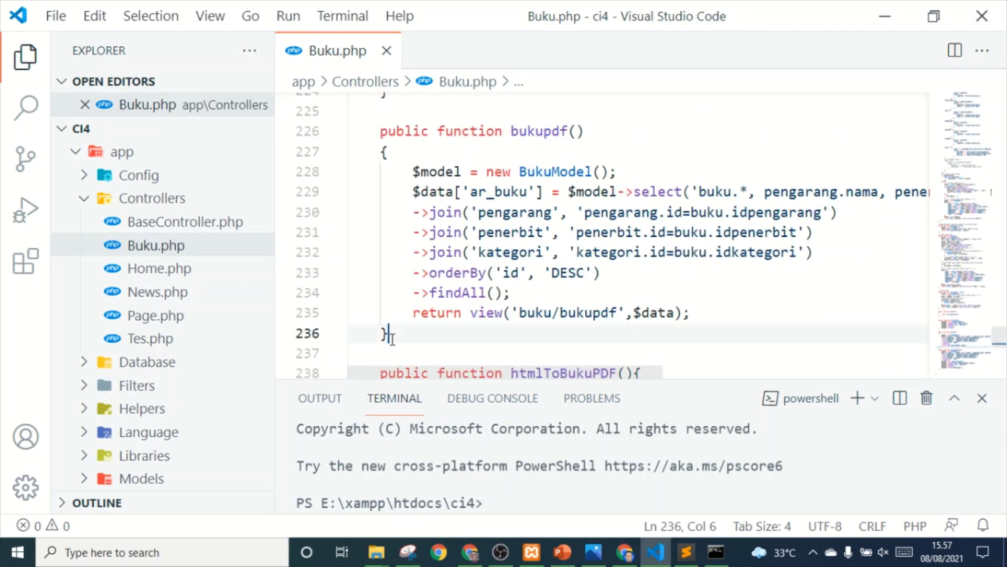
right_click(392, 158)
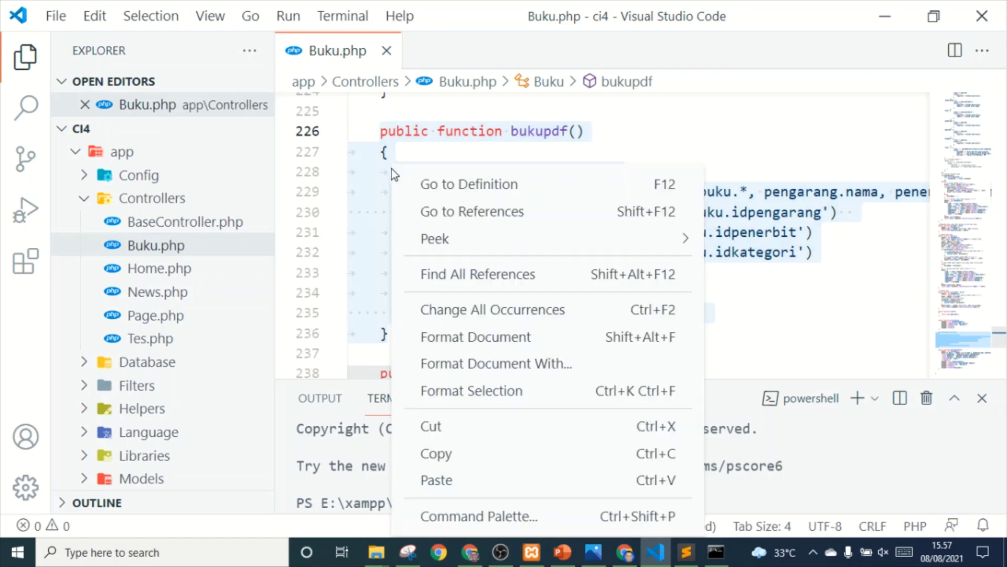
left_click(435, 456)
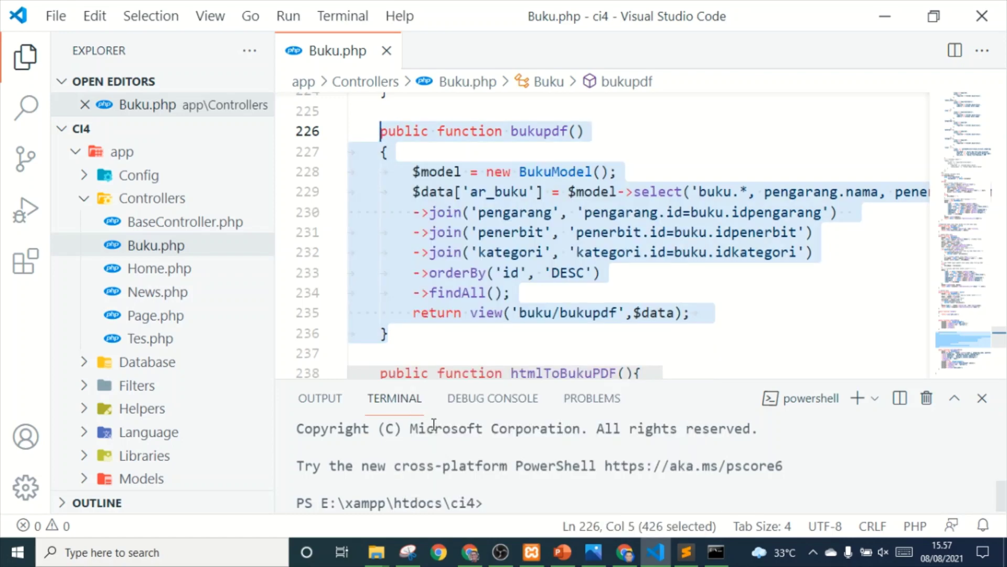
Step: Paste the bukupdf copy after htmlToBukuPDF's closing brace at line 253
scroll(473, 266, "down", 3)
scroll(472, 266, "down", 1)
left_click(414, 266)
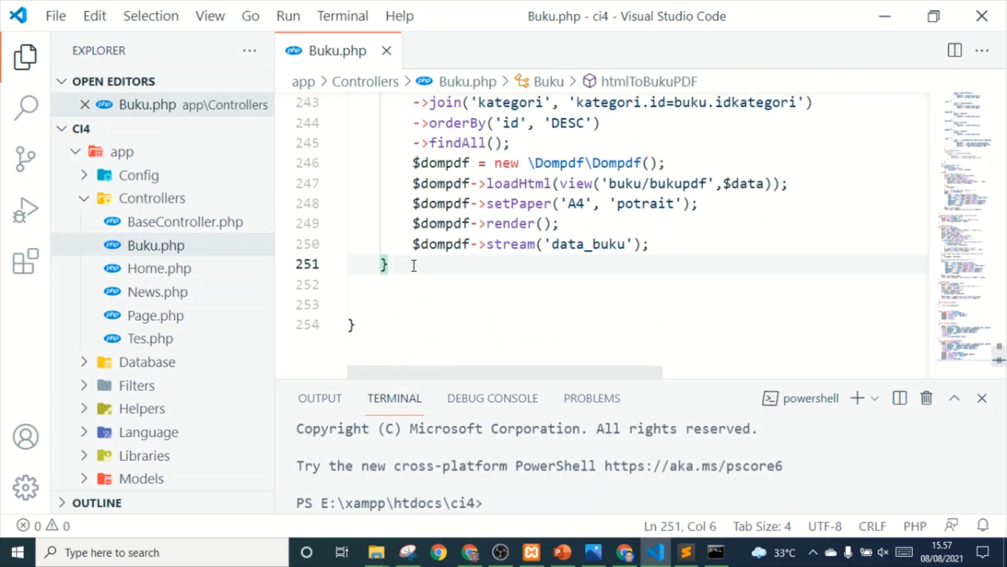
key("Return")
key("Return")
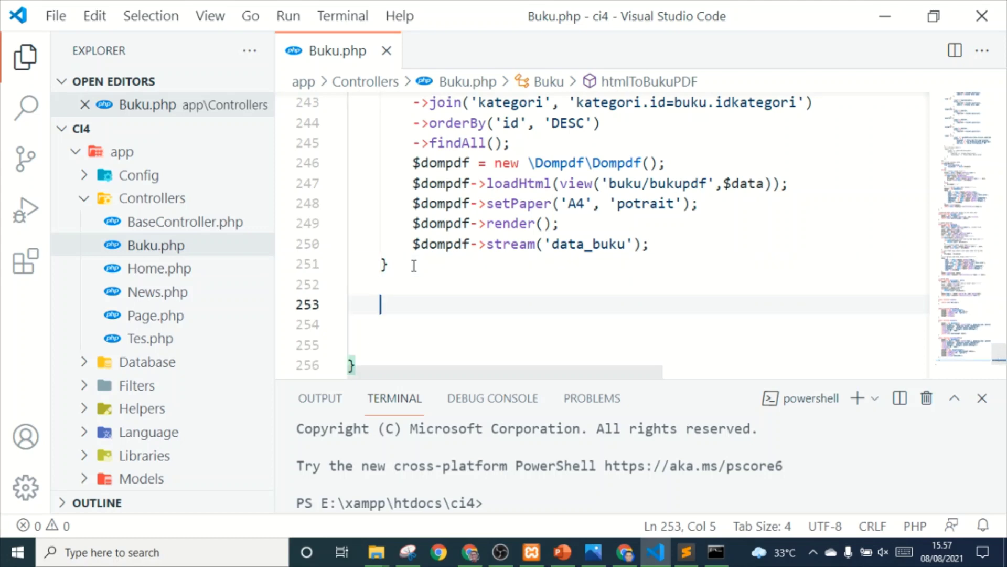
key("ctrl+v")
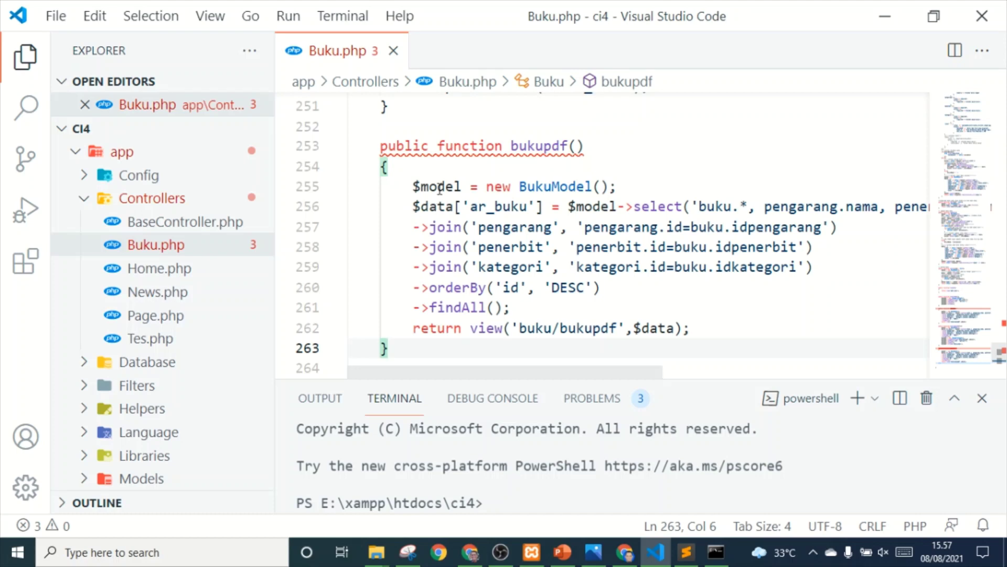
Step: Rename the copy to bukuexcel and add a blank line after its return statement
left_click(570, 145)
key("BackSpace")
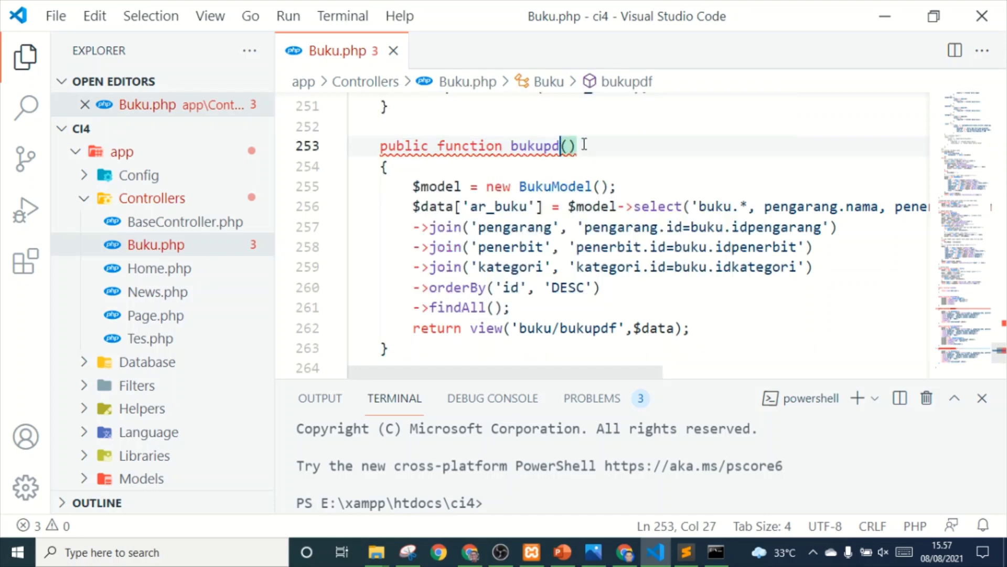
key("BackSpace")
key("BackSpace")
type("e")
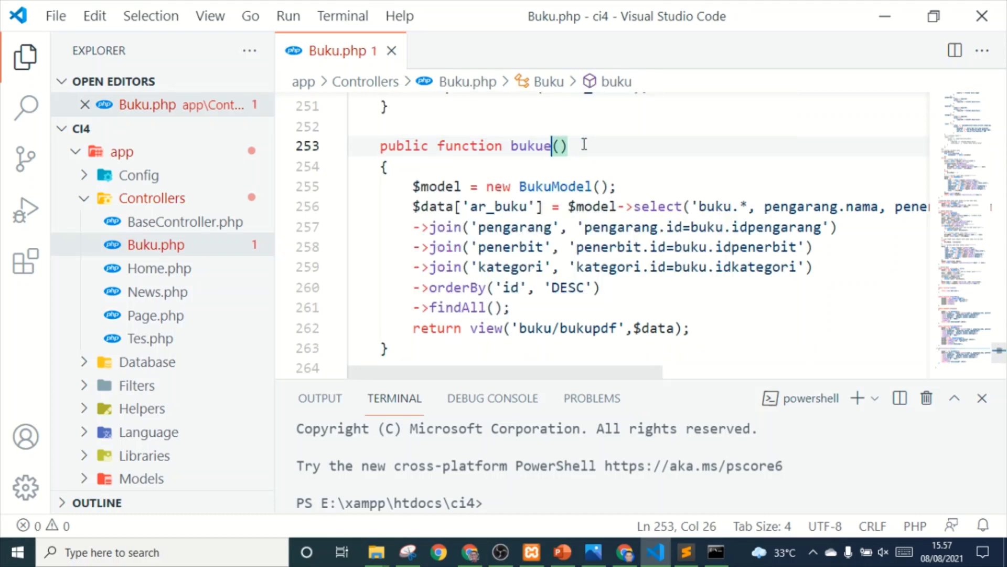
type("xcel")
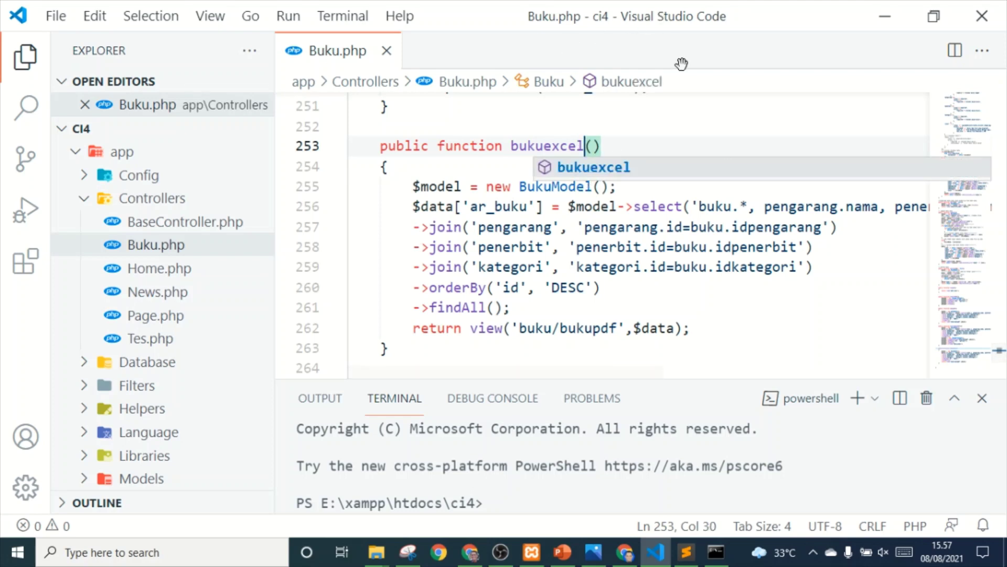
left_click(713, 337)
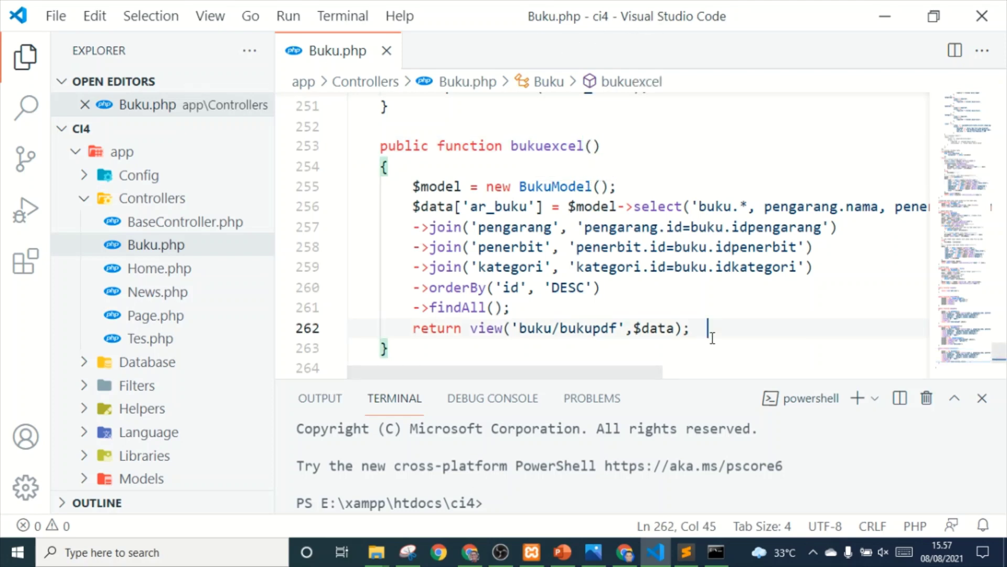
key("Return")
key("Return")
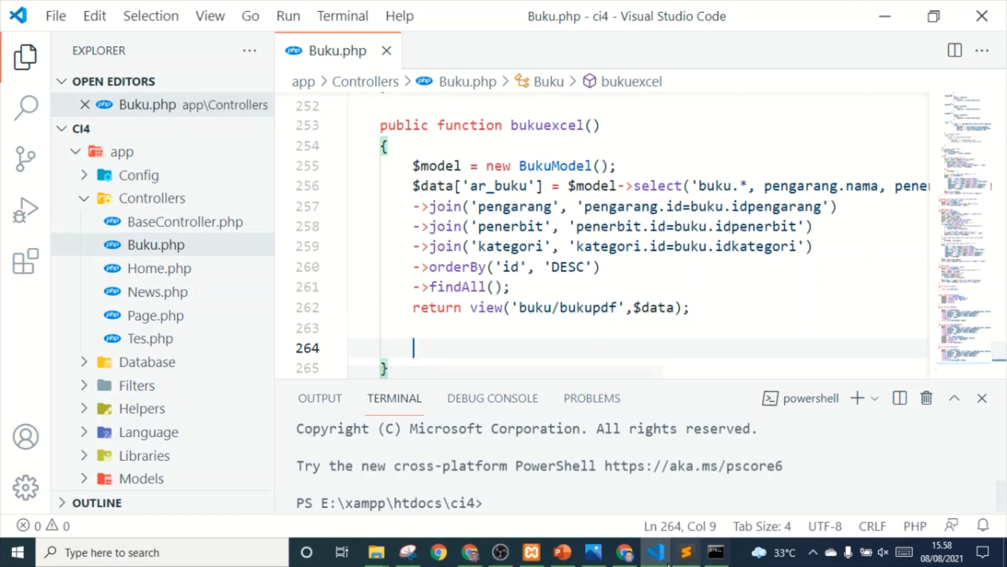
left_click(566, 557)
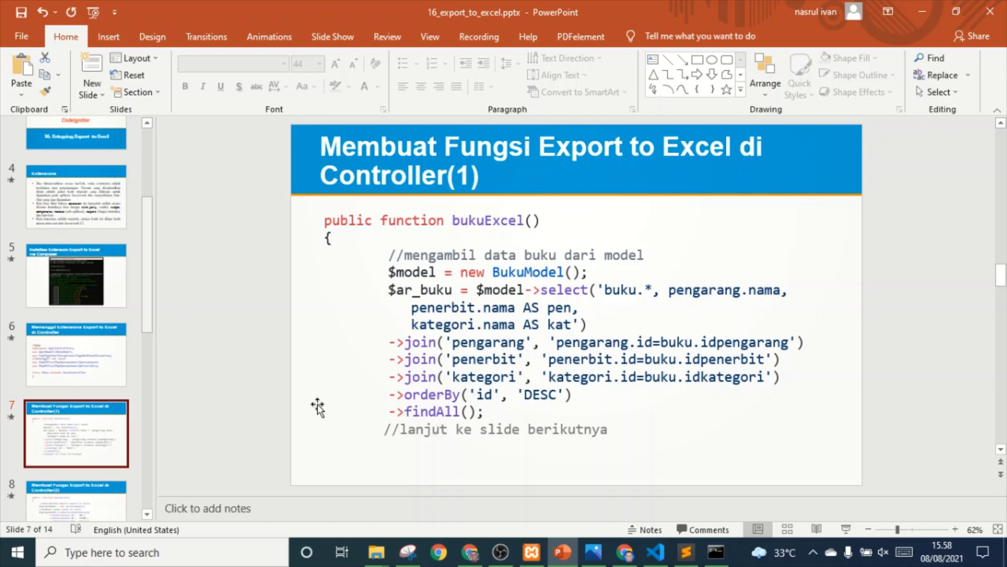
Step: On slide 8, delete the bukuExcel() header and opening brace from the code box
left_click(85, 489)
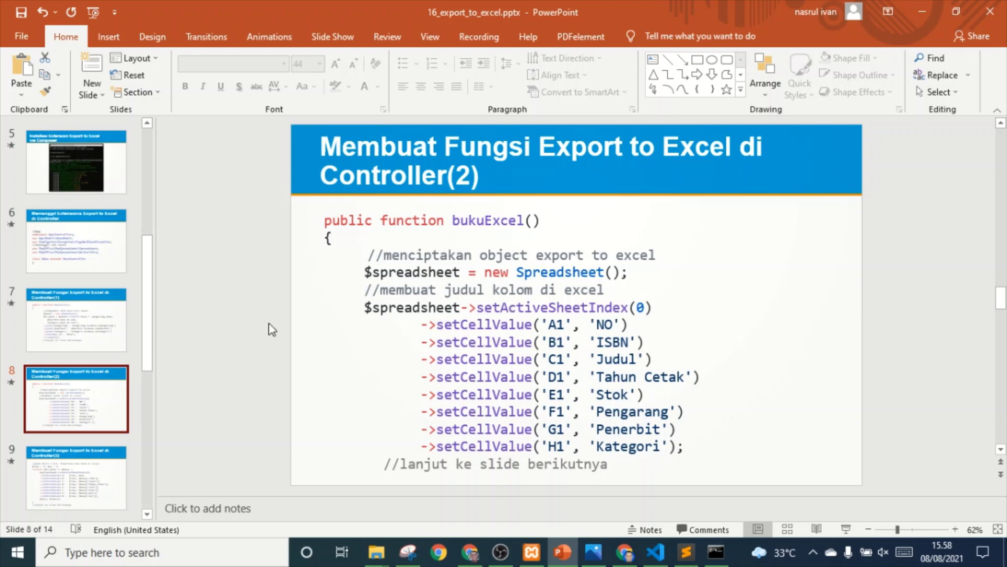
left_click(24, 348)
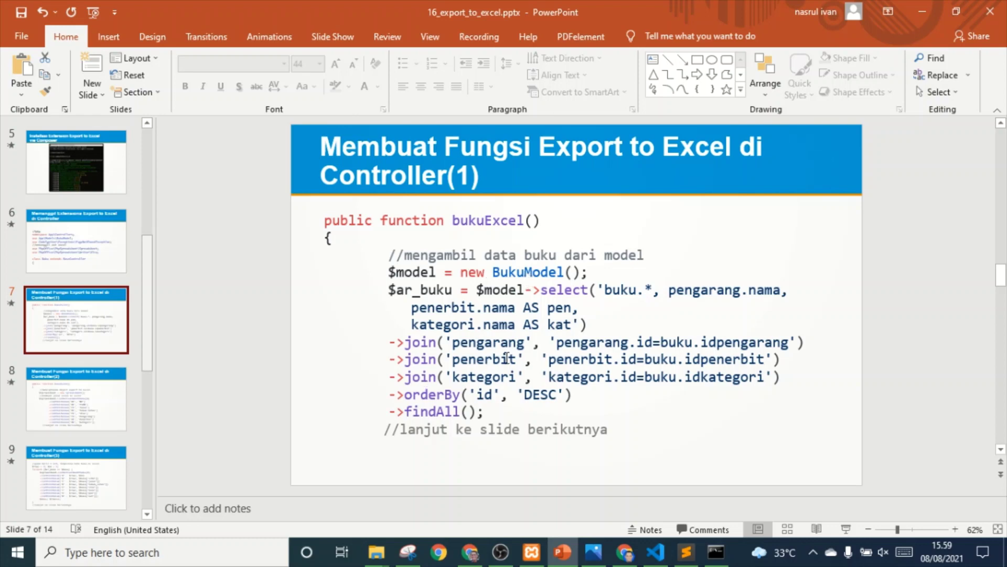
left_click(77, 405)
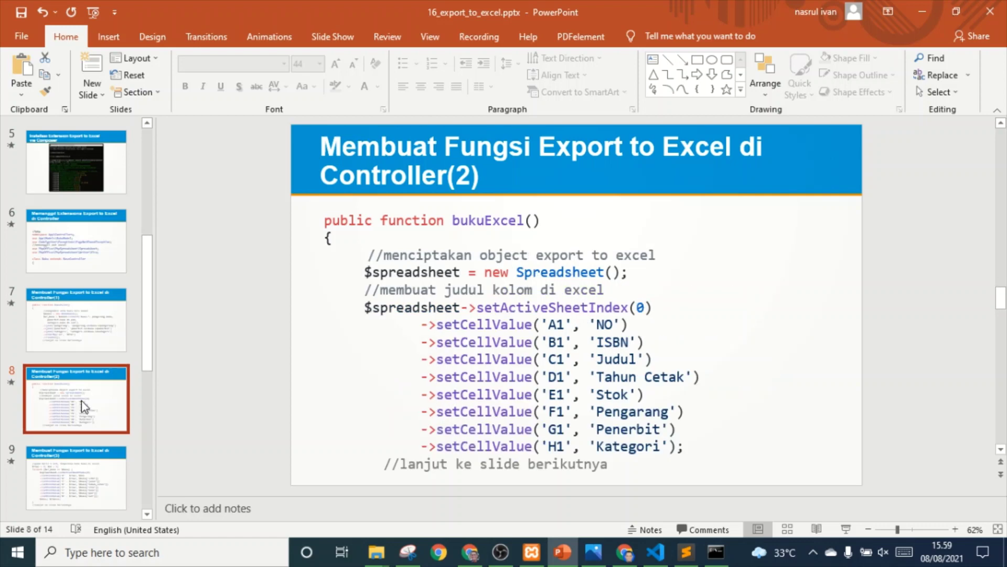
left_click_drag(336, 239, 322, 220)
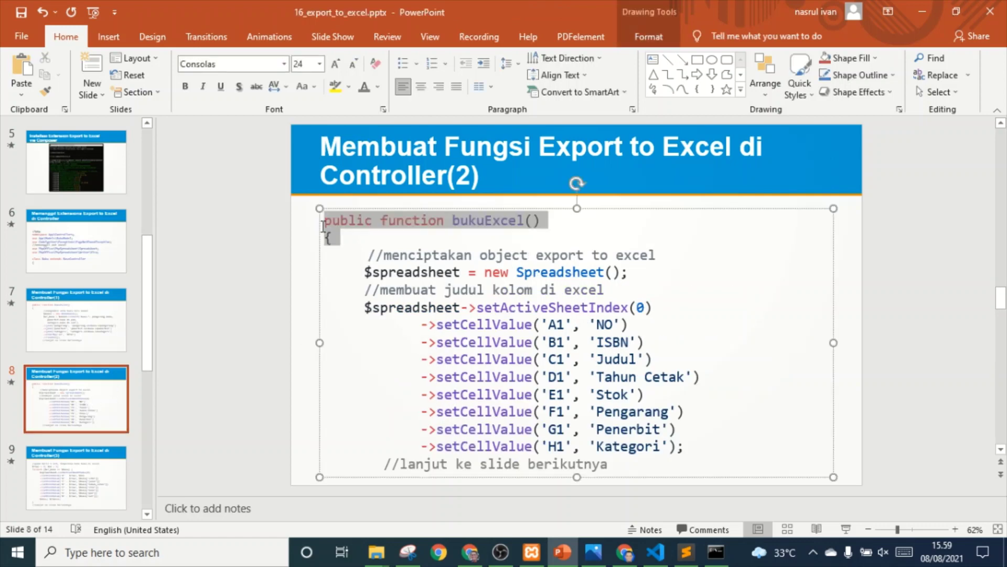
key("Delete")
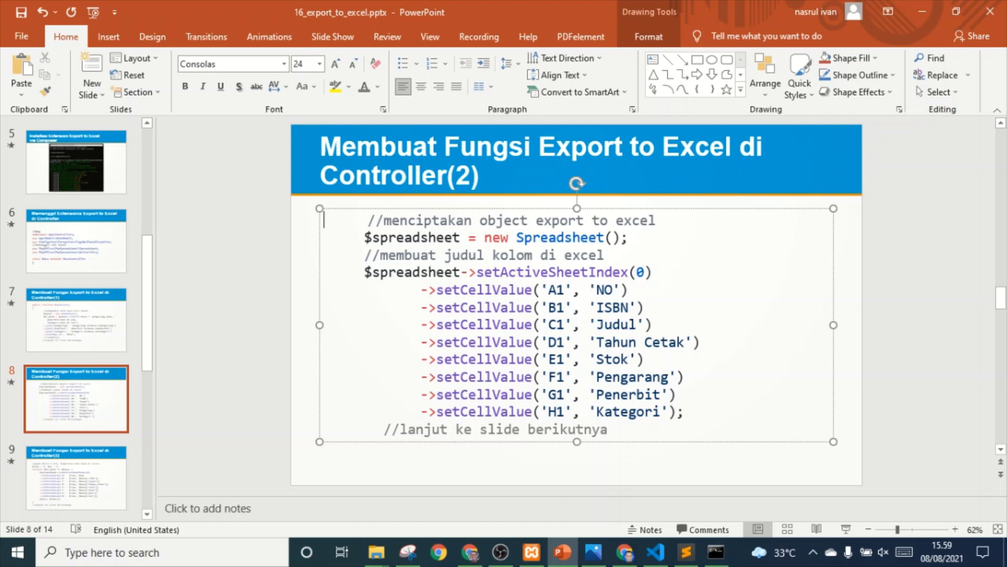
left_click(655, 561)
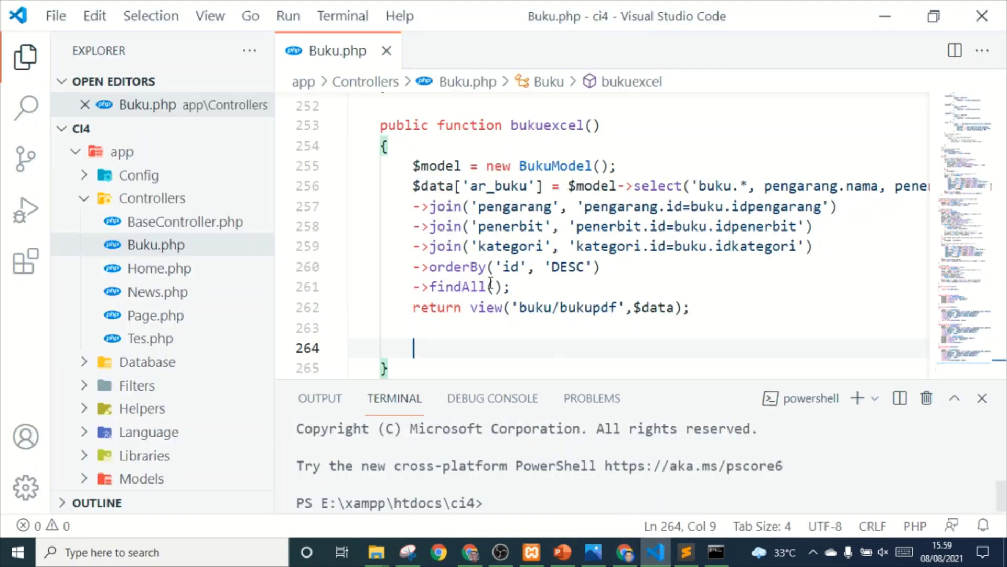
Step: Copy Sublime's lines 264–275 creating the Spreadsheet and setting headers A1–H1
left_click(696, 562)
scroll(545, 349, "down", 2)
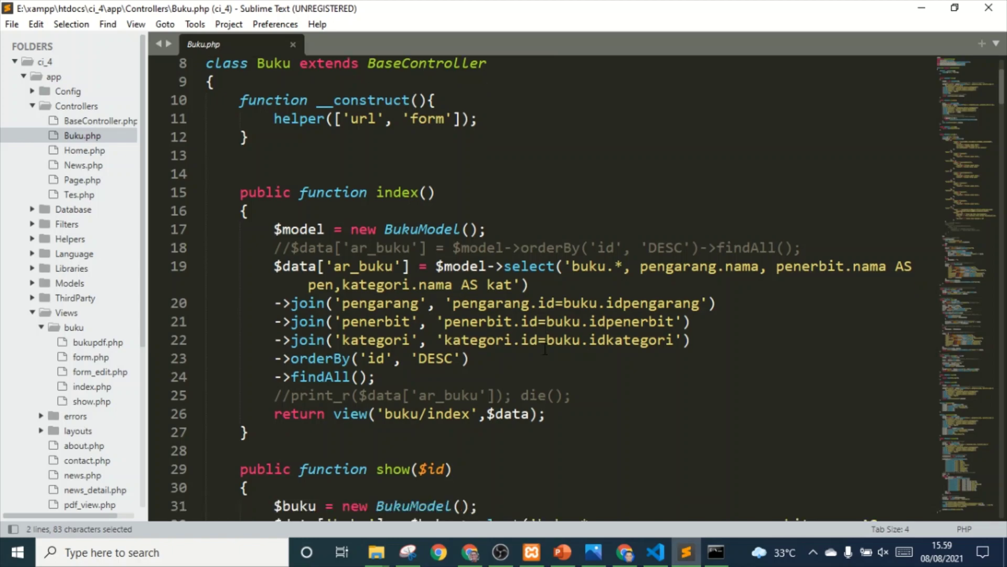
scroll(545, 349, "down", 2)
scroll(546, 349, "down", 1)
scroll(548, 349, "down", 10)
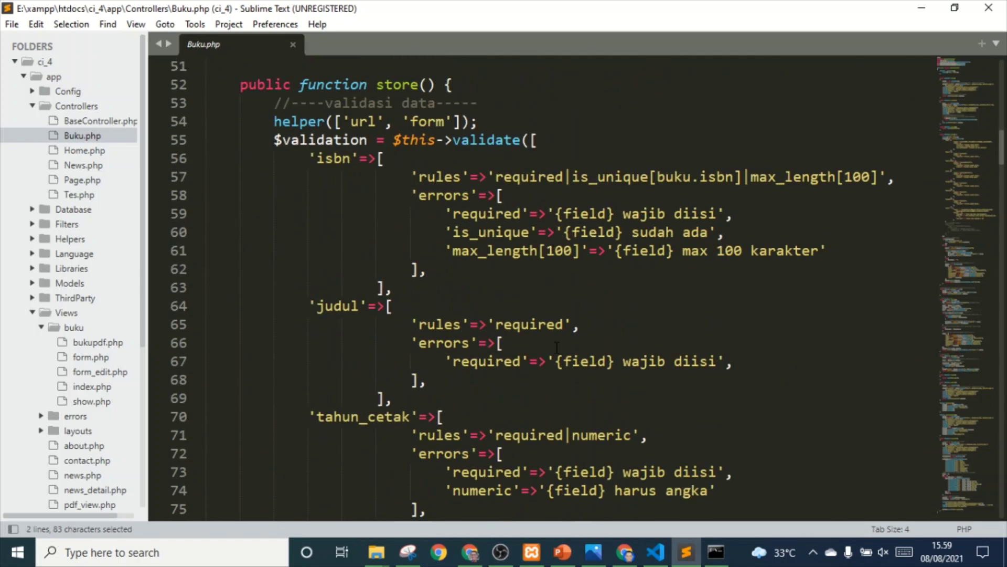
scroll(554, 349, "down", 15)
scroll(561, 349, "down", 8)
scroll(561, 349, "down", 8)
scroll(564, 352, "down", 8)
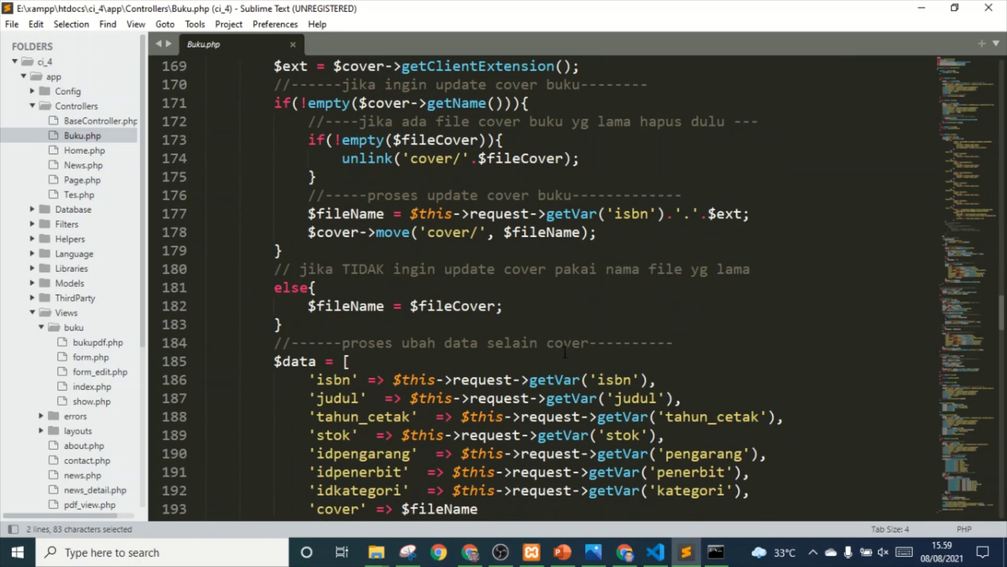
scroll(565, 353, "down", 6)
scroll(565, 352, "down", 1)
scroll(565, 353, "down", 15)
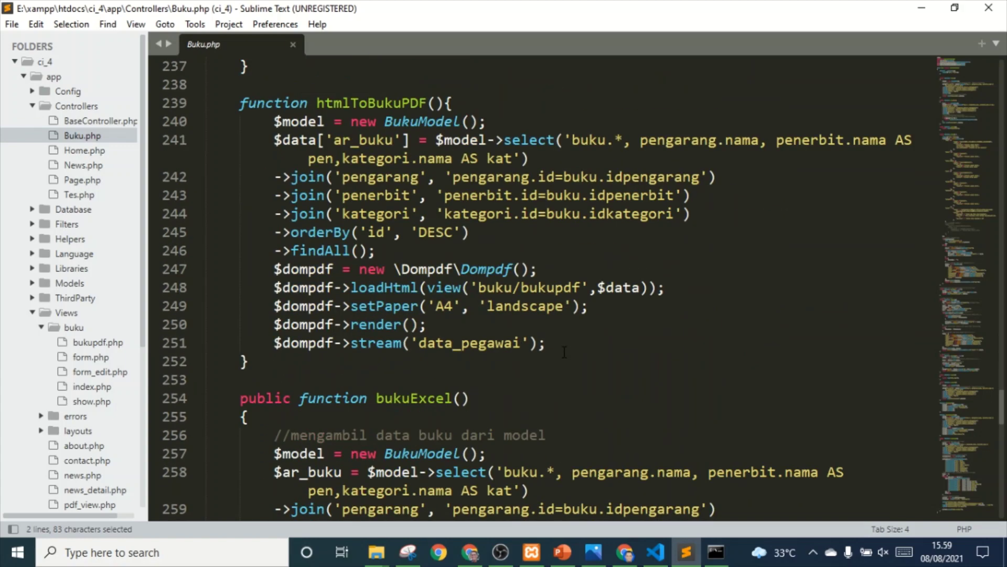
scroll(564, 352, "down", 4)
scroll(565, 352, "down", 5)
scroll(565, 352, "up", 4)
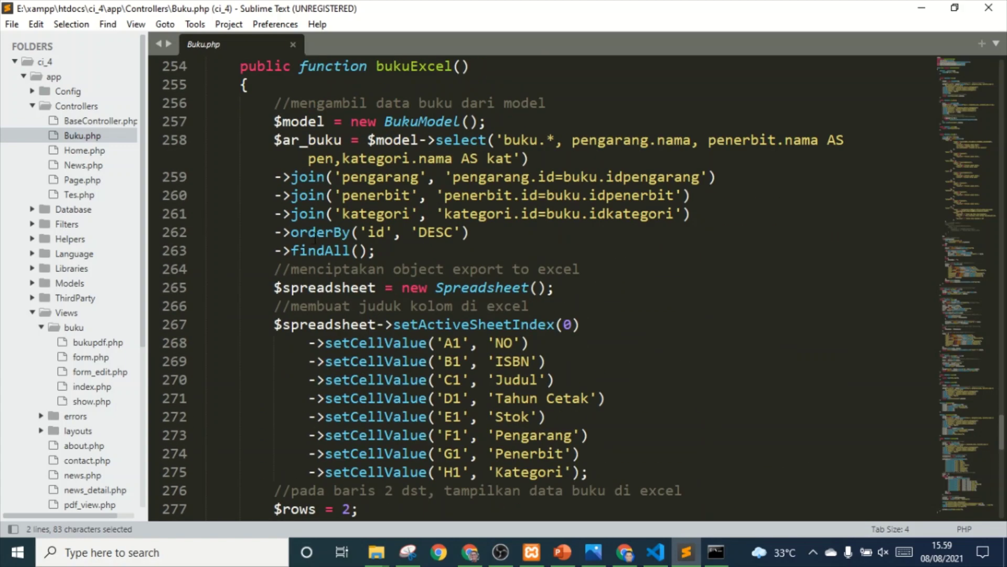
left_click(279, 269)
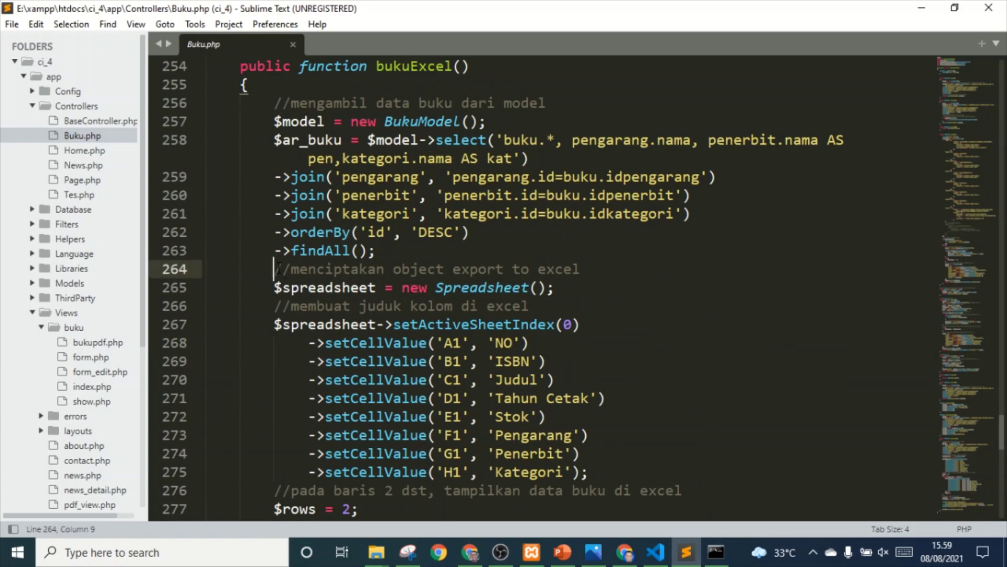
left_click_drag(279, 269, 604, 480)
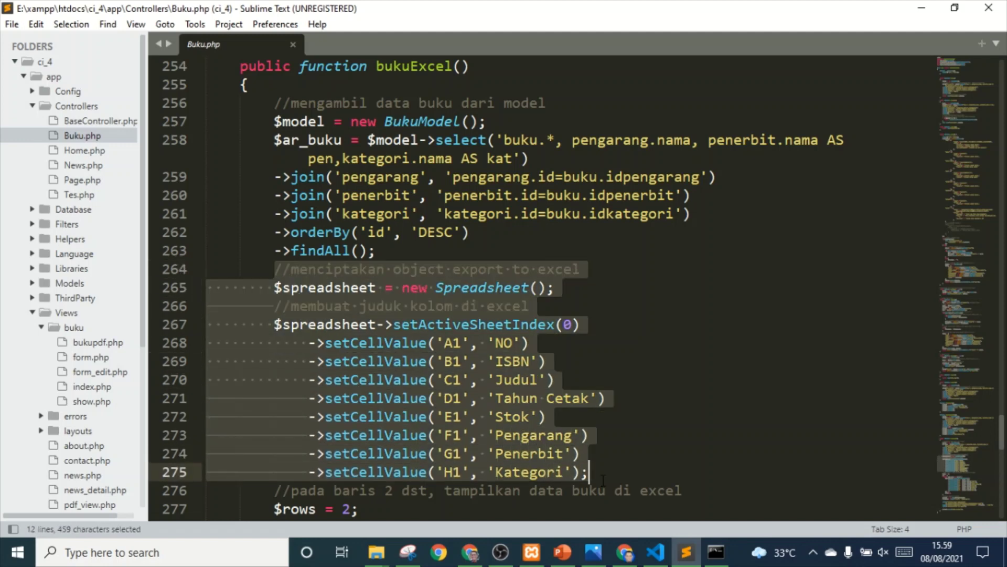
right_click(461, 438)
left_click(506, 338)
left_click(663, 561)
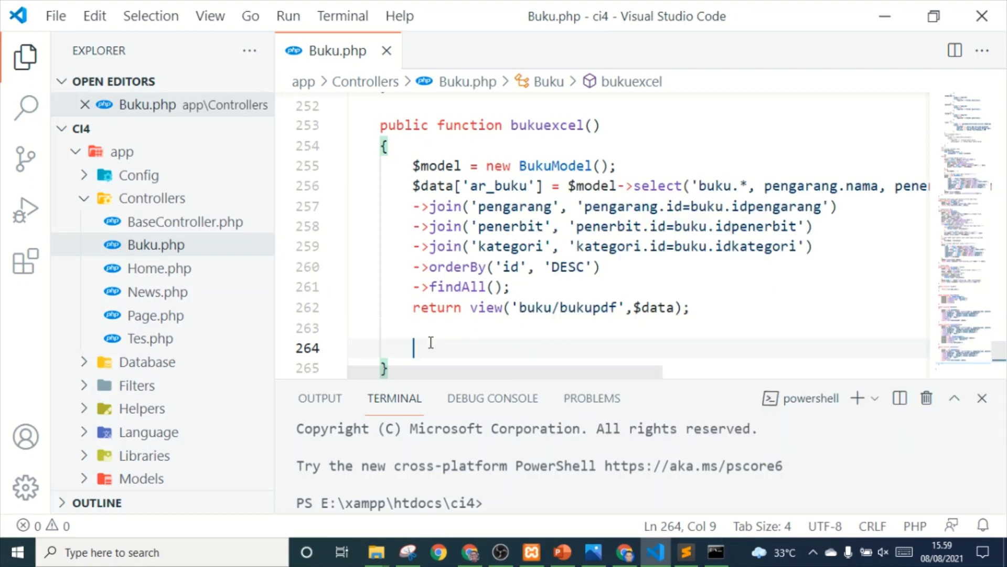
Step: Paste the Spreadsheet and NO–Kategori header code into bukuexcel, then check the use statements
key("ctrl+v")
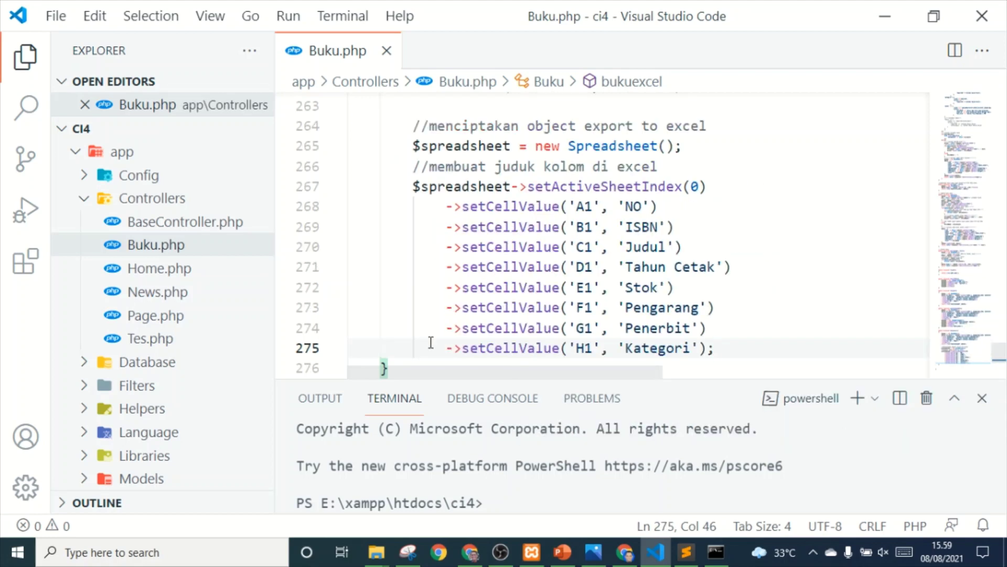
scroll(431, 343, "up", 2)
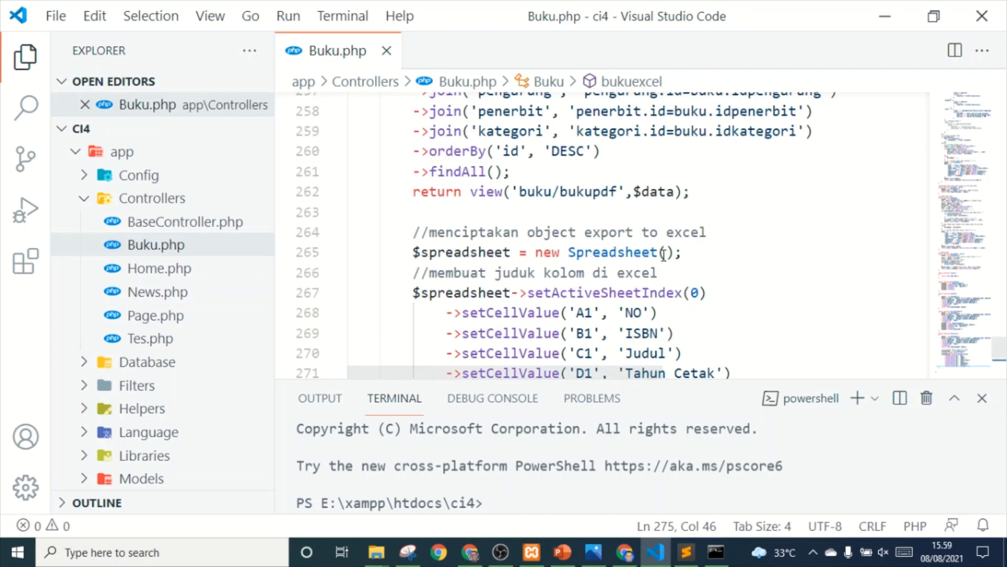
scroll(645, 310, "up", 3)
scroll(635, 331, "down", 2)
scroll(635, 331, "up", 10)
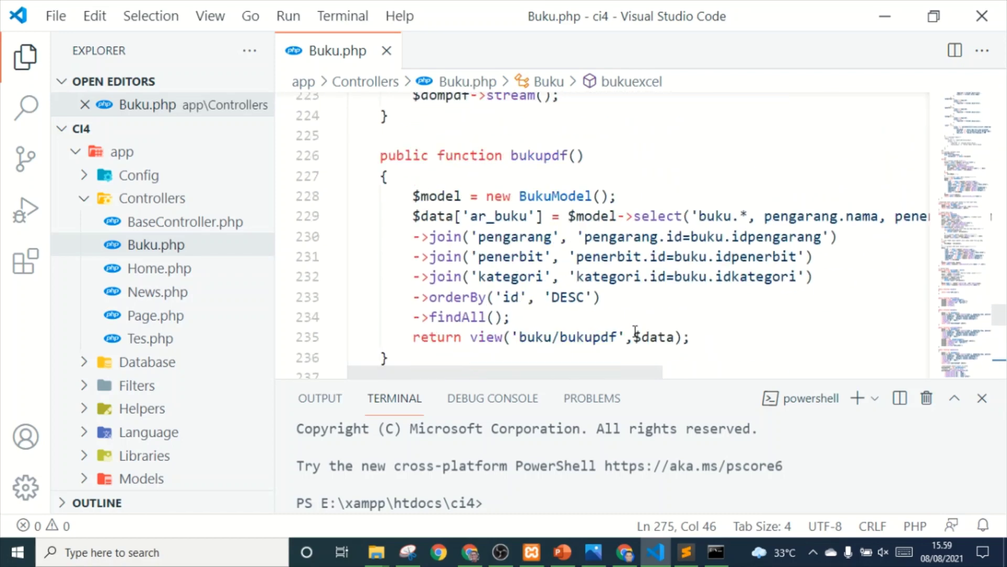
scroll(635, 331, "up", 7)
scroll(635, 331, "up", 10)
scroll(635, 331, "up", 6)
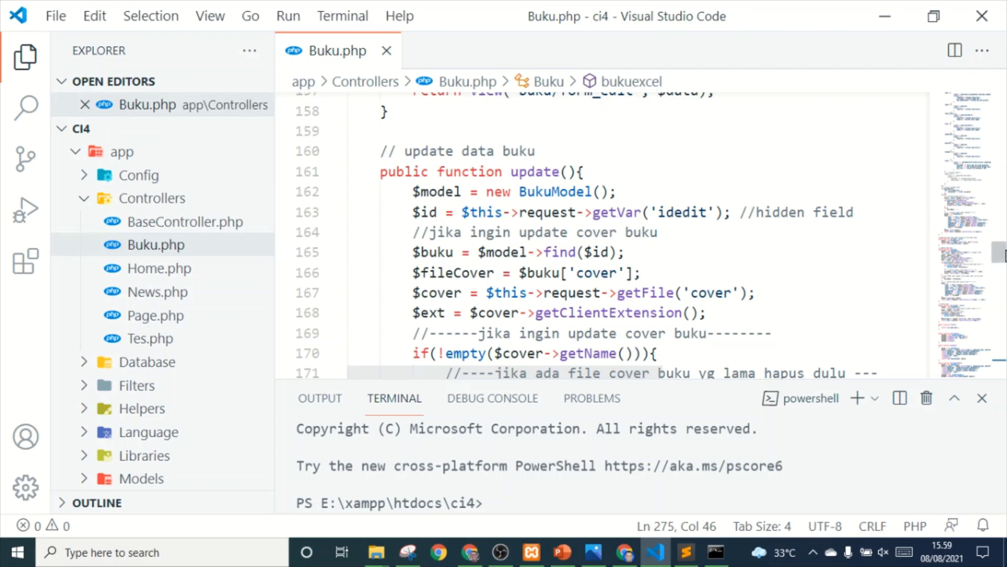
left_click_drag(1000, 254, 999, 100)
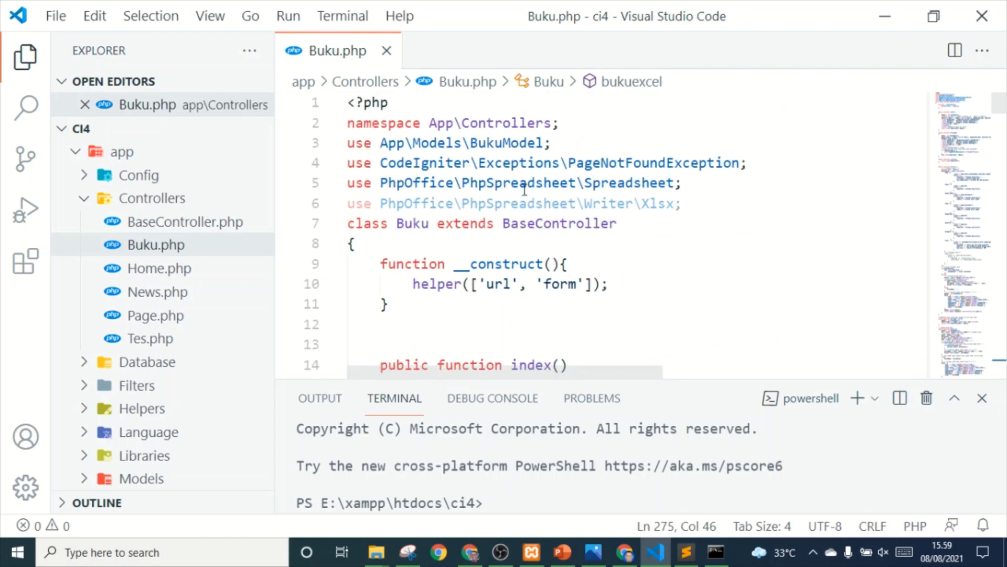
left_click_drag(1001, 131, 979, 342)
scroll(790, 275, "down", 3)
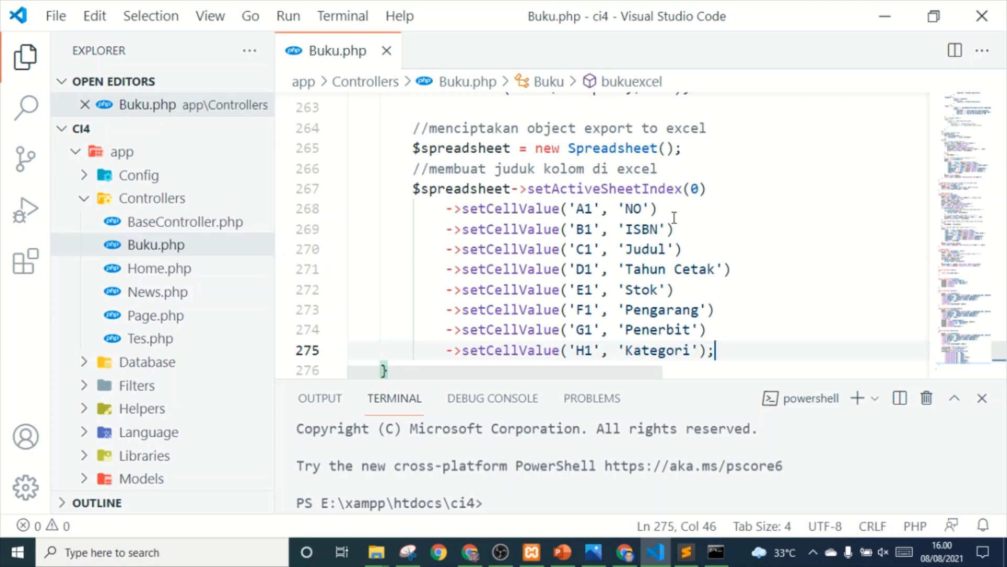
Step: Launch Excel from the taskbar search and create a blank workbook
left_click(126, 548)
type("exc")
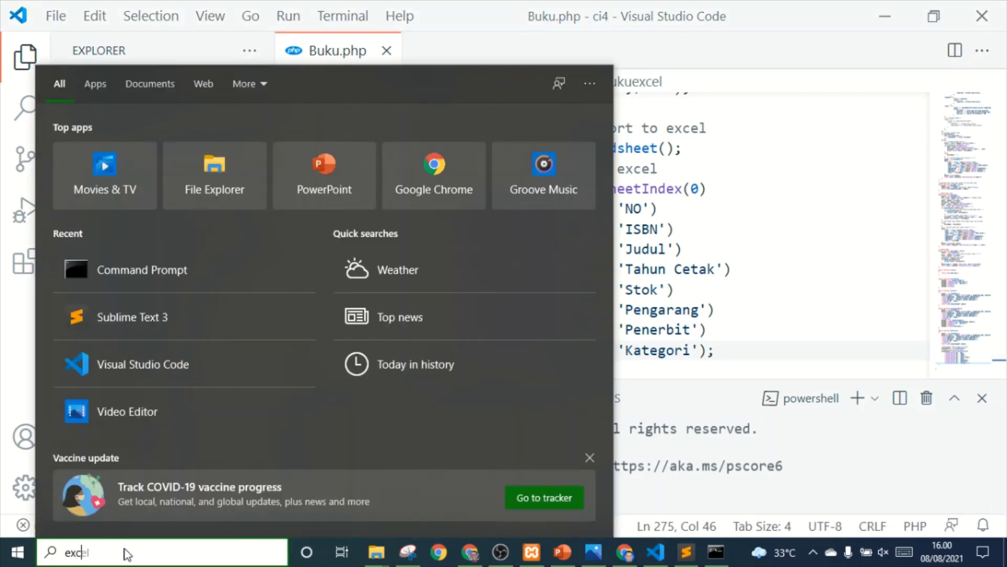
type("e")
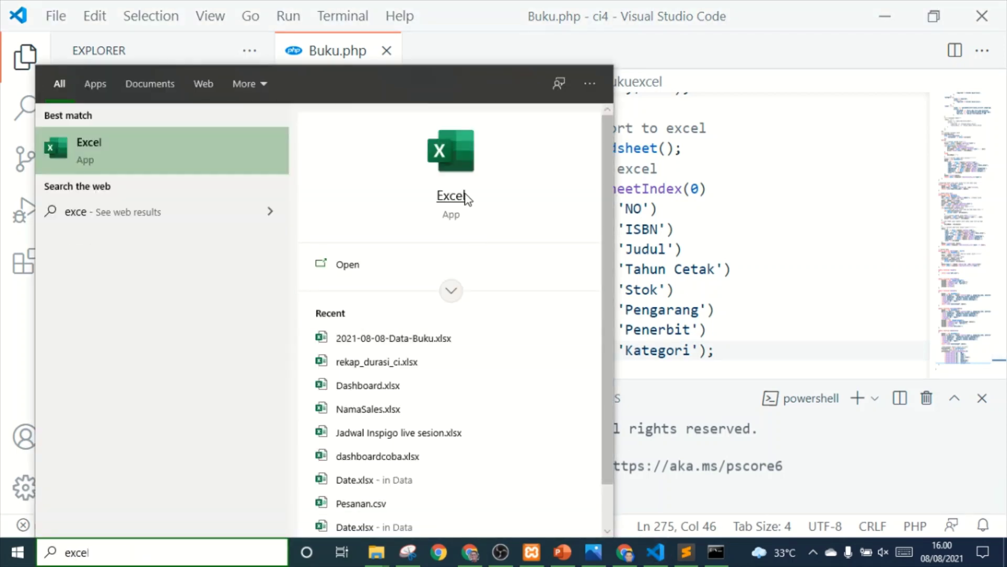
left_click(465, 198)
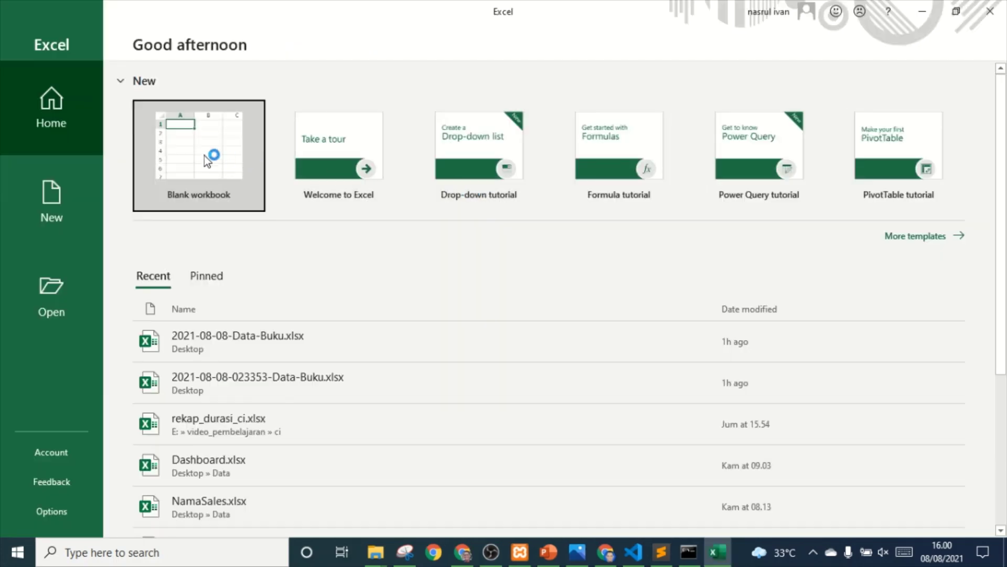
left_click(203, 153)
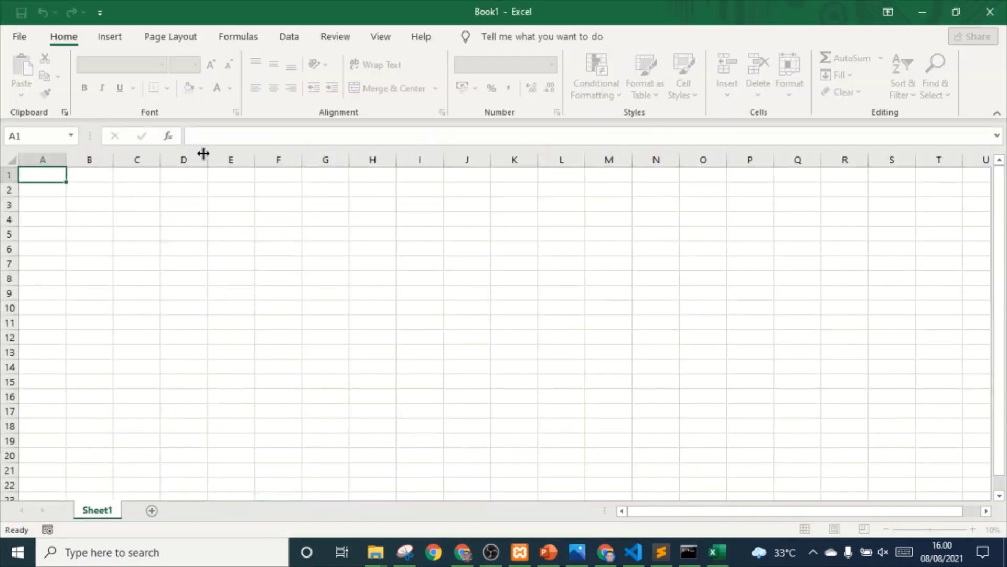
Step: Zoom in and highlight row 1 for the headers and row 2 where book data starts
left_click(933, 528)
left_click(151, 193)
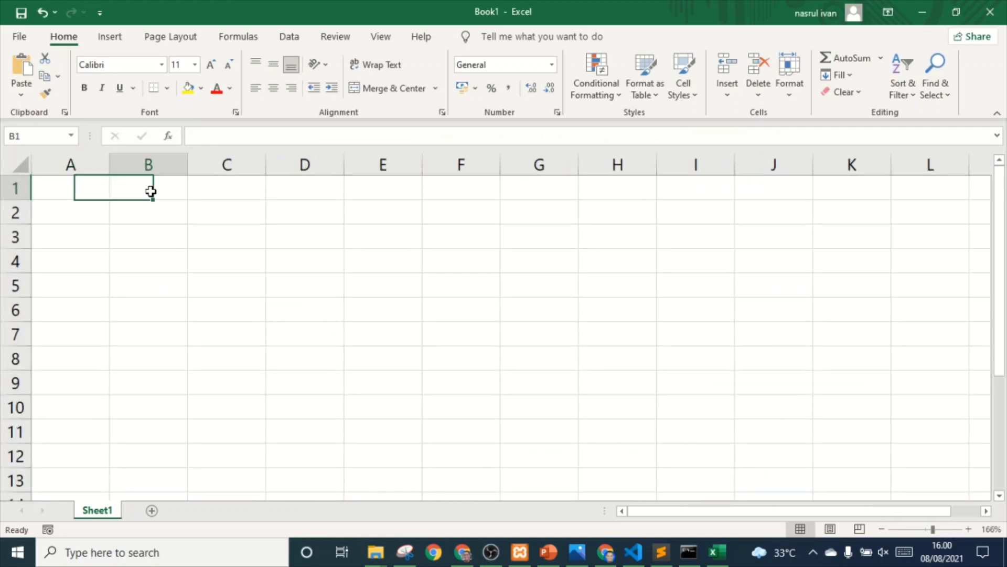
left_click(6, 184)
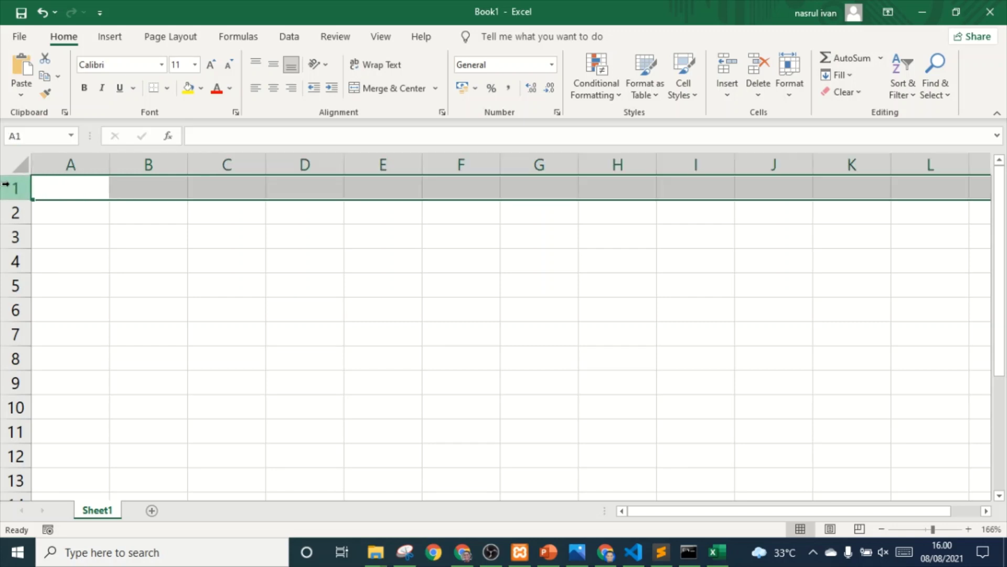
left_click(3, 213)
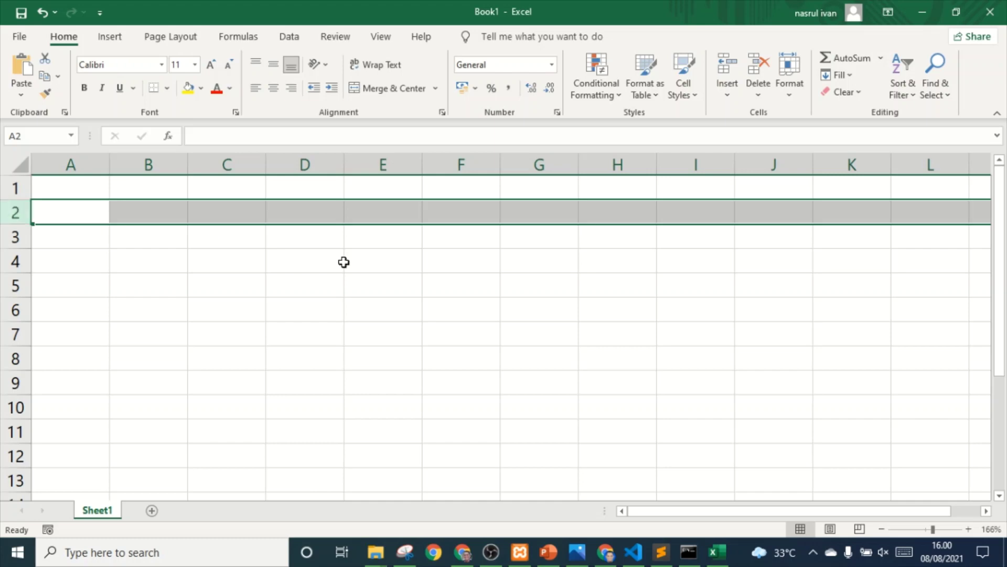
left_click(632, 561)
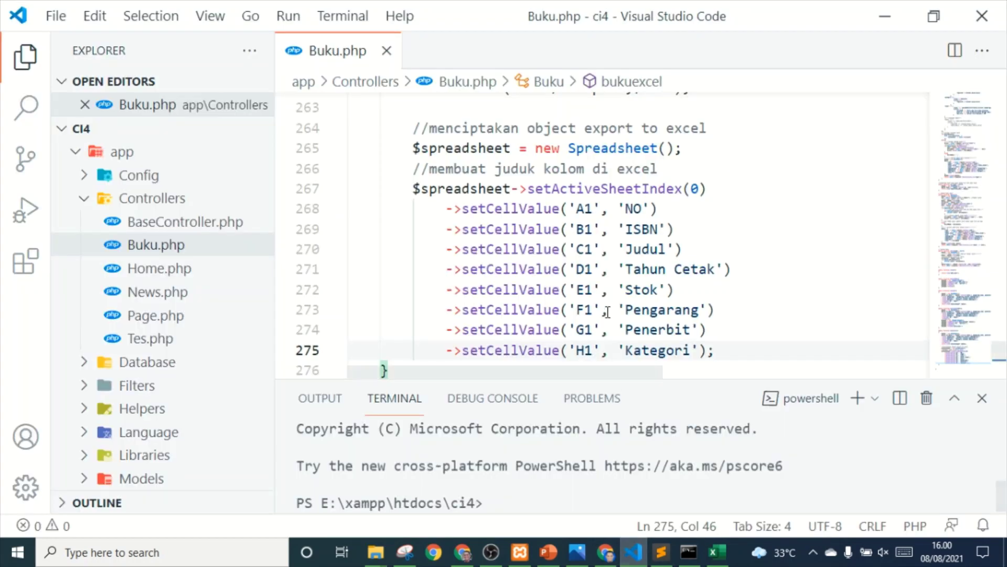
Step: Browse the four book rows of the buku table in db_ci in phpMyAdmin
mouse_move(596, 301)
left_click(606, 552)
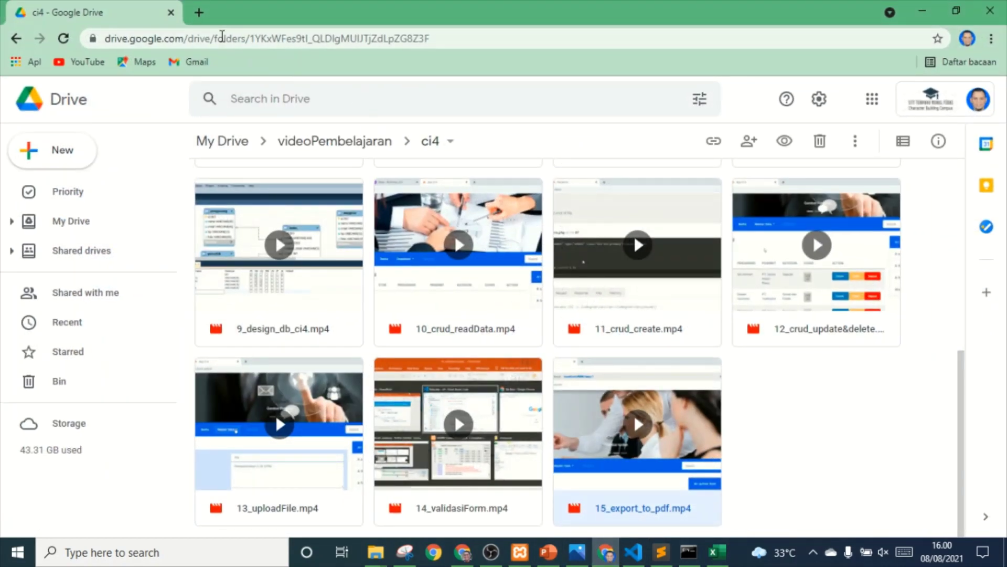
left_click(455, 559)
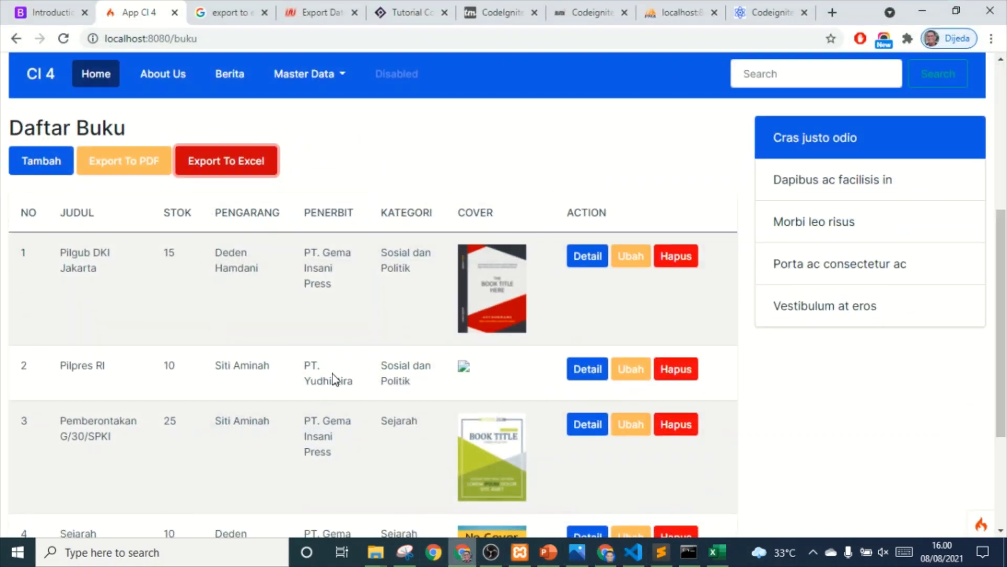
left_click(682, 16)
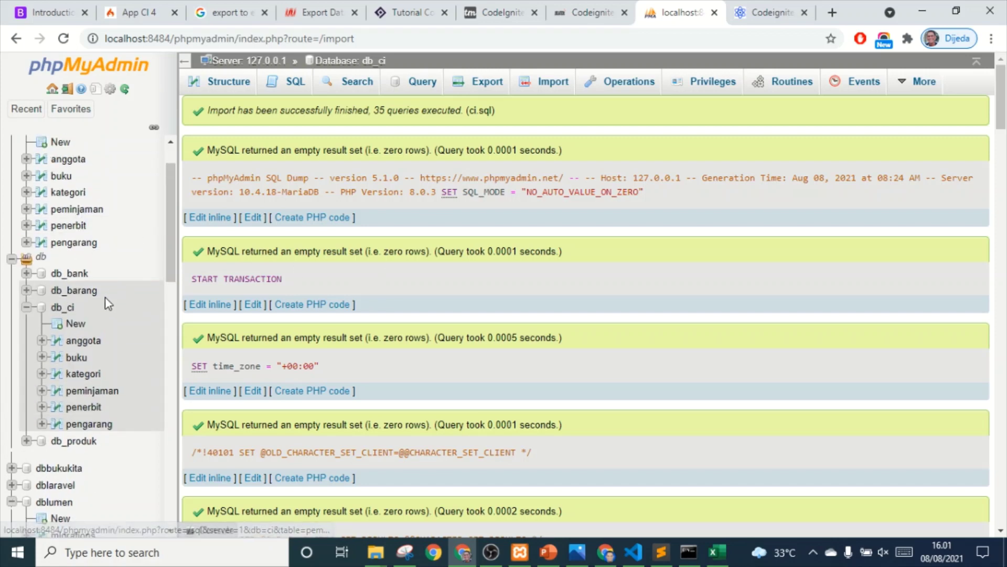
left_click(69, 309)
left_click(80, 359)
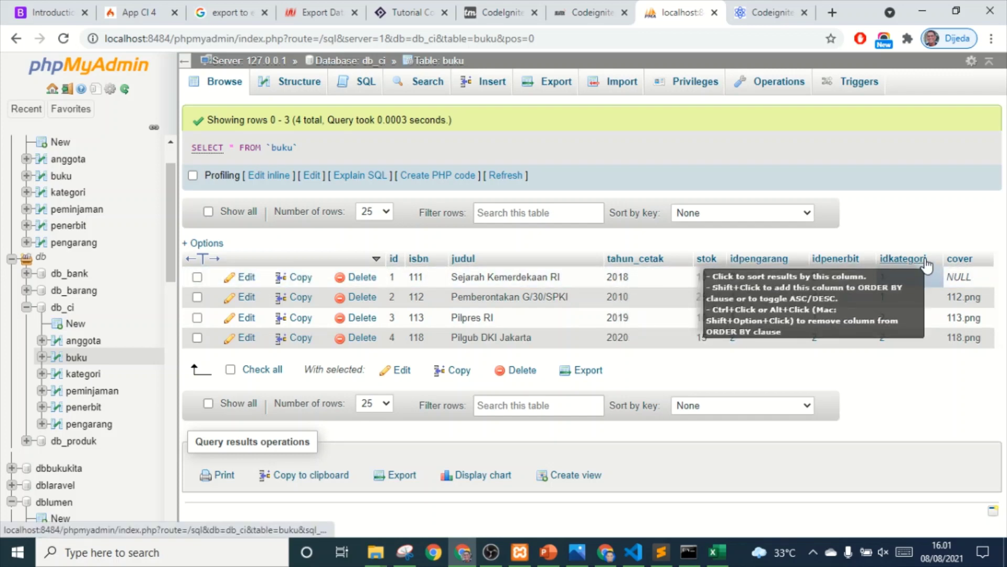
left_click(633, 553)
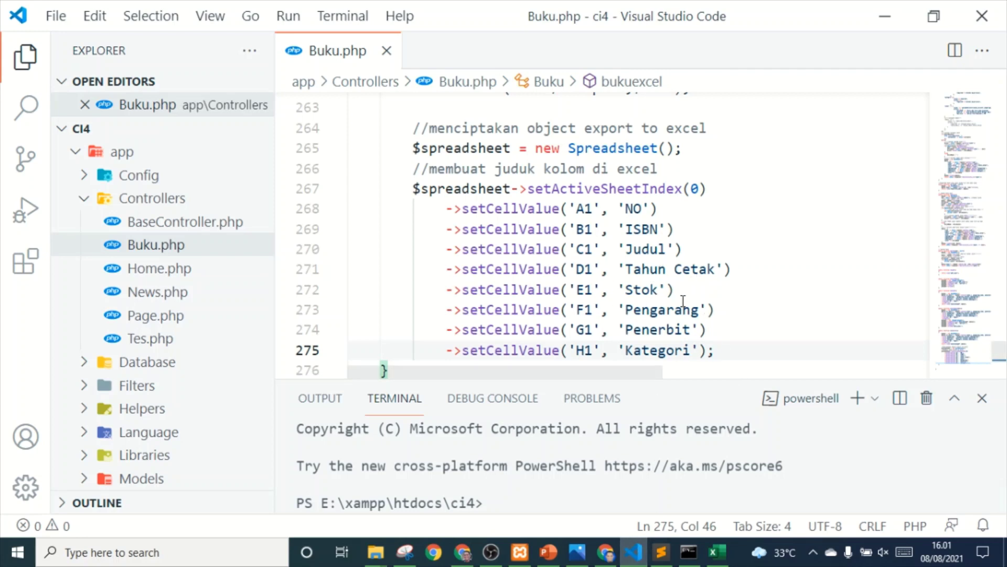
Step: Insert an outdented empty line 276 below the Kategori header line in bukuexcel()
scroll(683, 301, "up", 2)
scroll(666, 291, "down", 1)
scroll(652, 280, "down", 3)
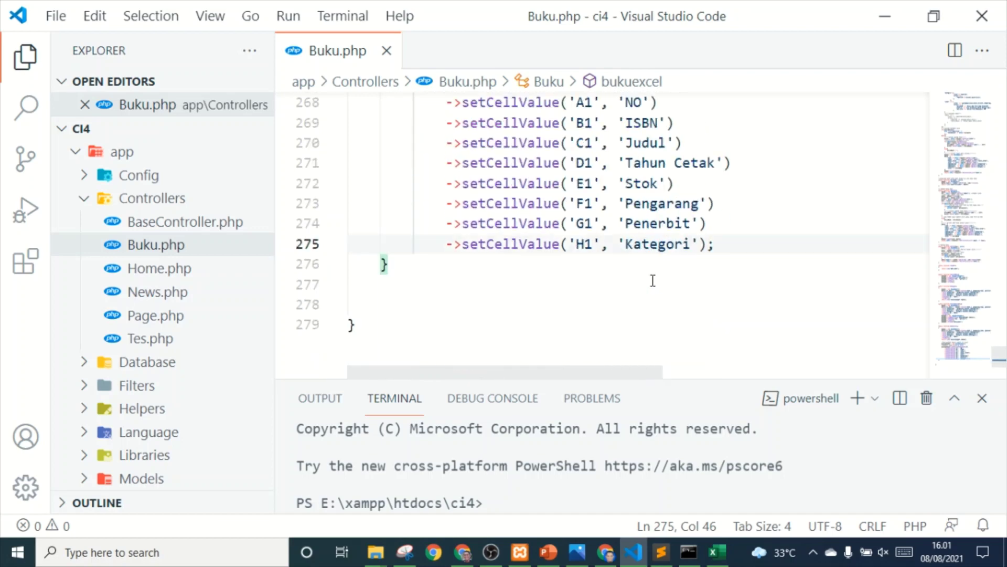
scroll(653, 281, "up", 4)
scroll(653, 281, "up", 3)
scroll(651, 280, "down", 2)
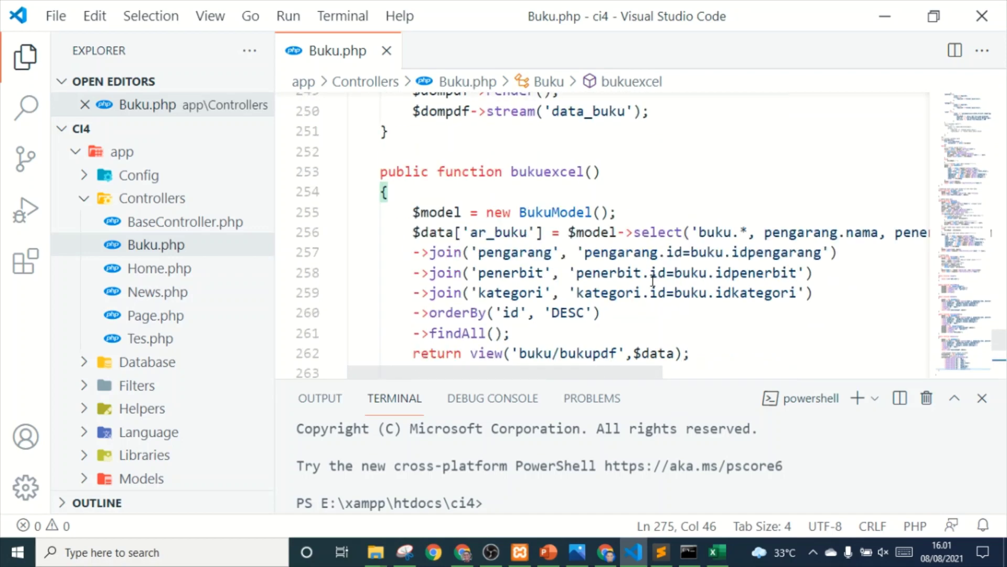
scroll(643, 273, "down", 2)
scroll(644, 274, "up", 2)
scroll(522, 176, "down", 3)
scroll(486, 189, "up", 2)
scroll(391, 147, "down", 4)
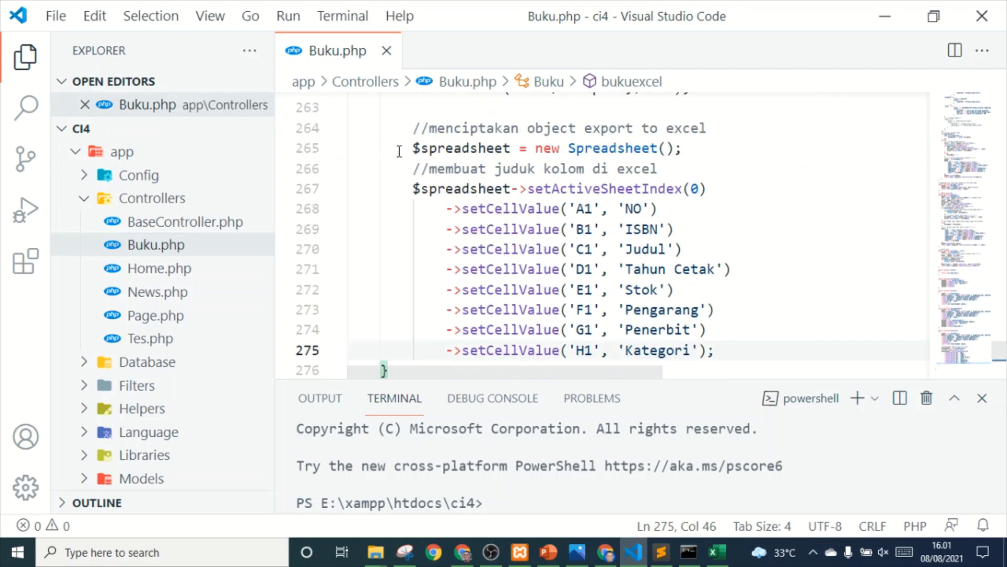
scroll(415, 221, "down", 2)
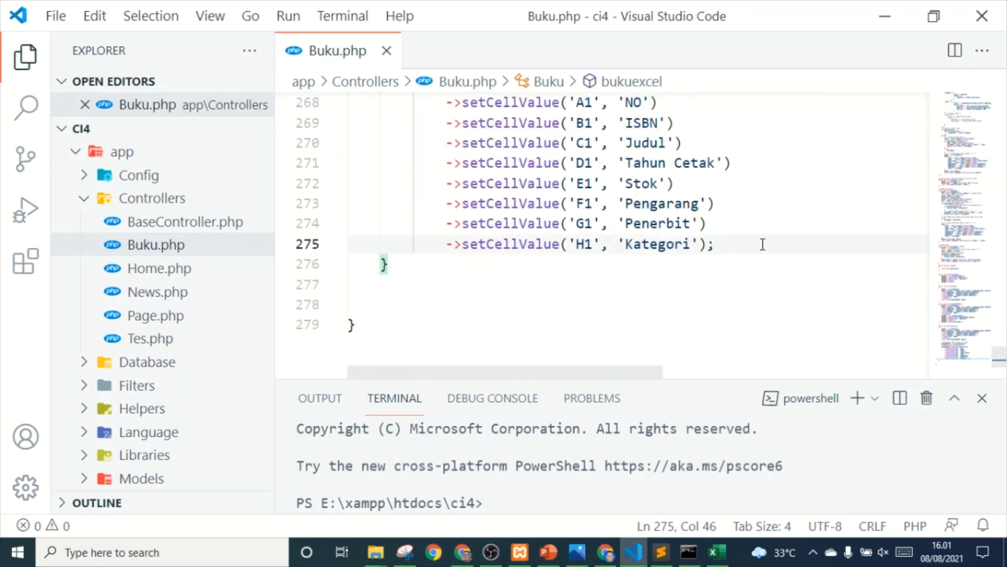
key("Return")
key("BackSpace")
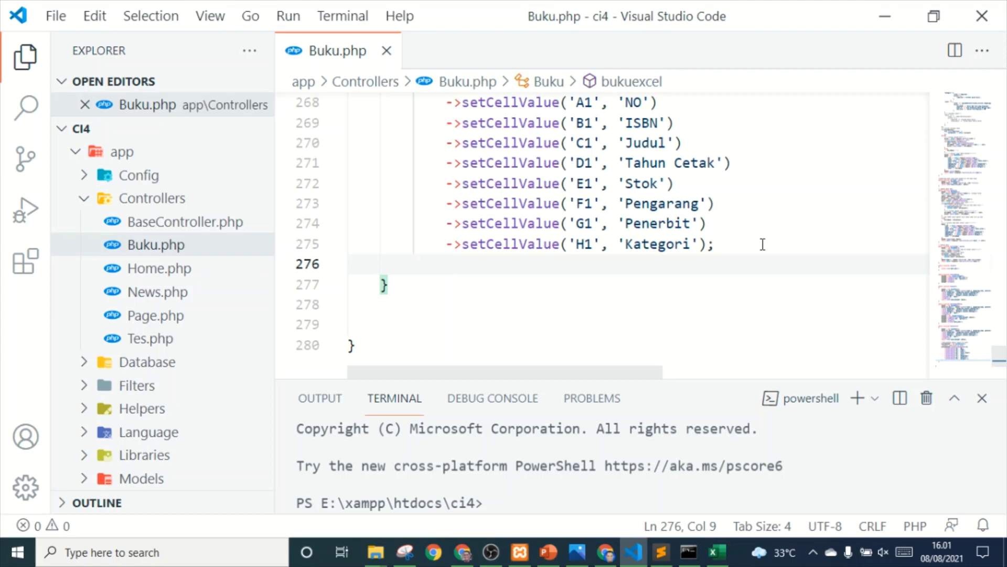
left_click(549, 552)
Step: Display slide 9, Controller(3), with the foreach loop filling rows from row 2
left_click(71, 479)
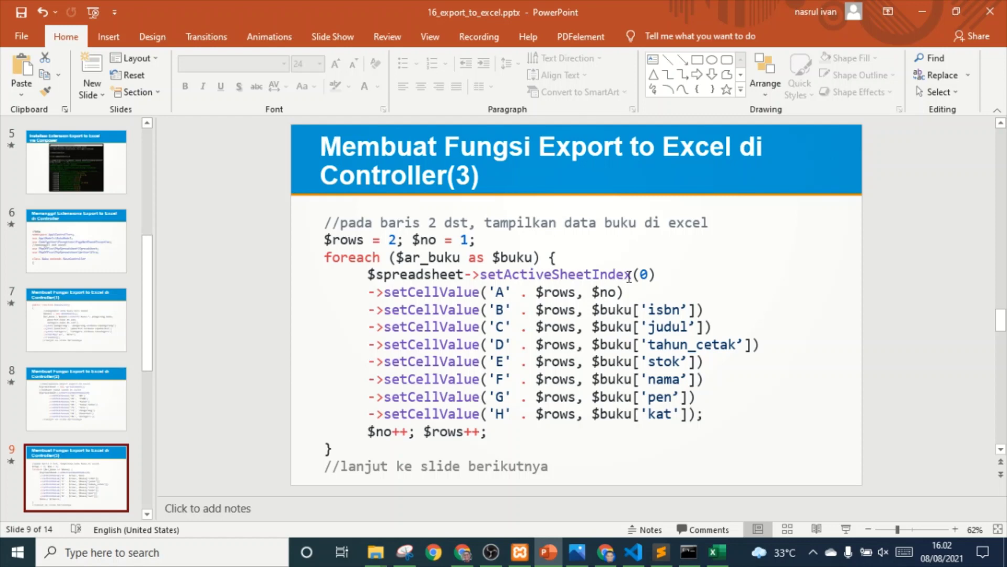
left_click(717, 552)
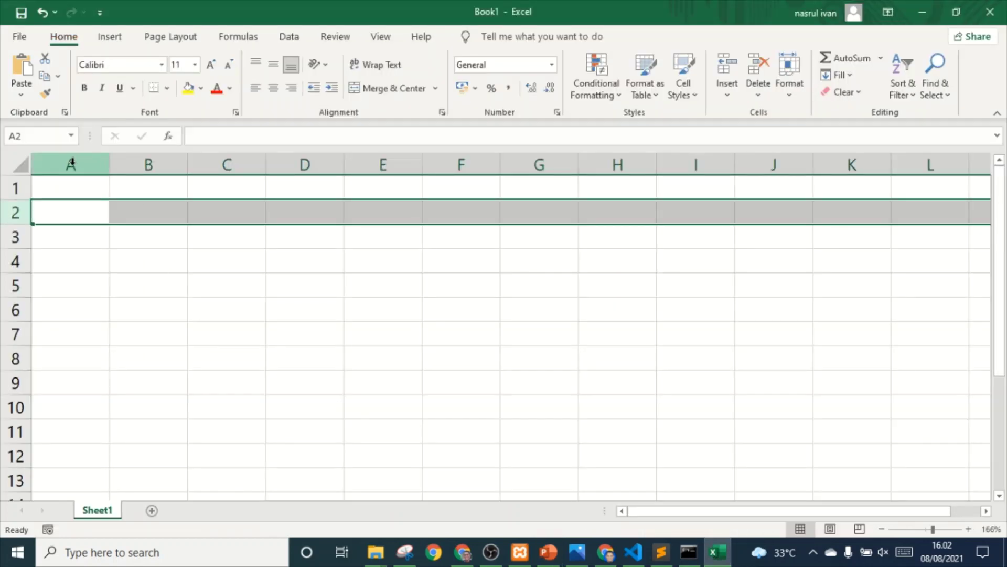
Step: Point out header cells A1–C1 and data cells A2–C2 in the Excel worksheet
left_click(47, 208)
left_click(51, 189)
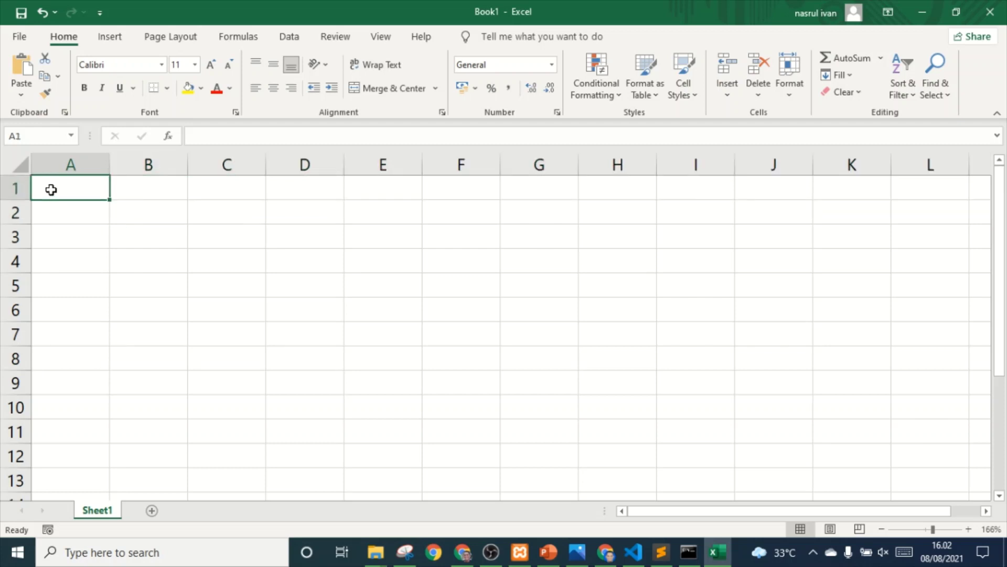
left_click(147, 190)
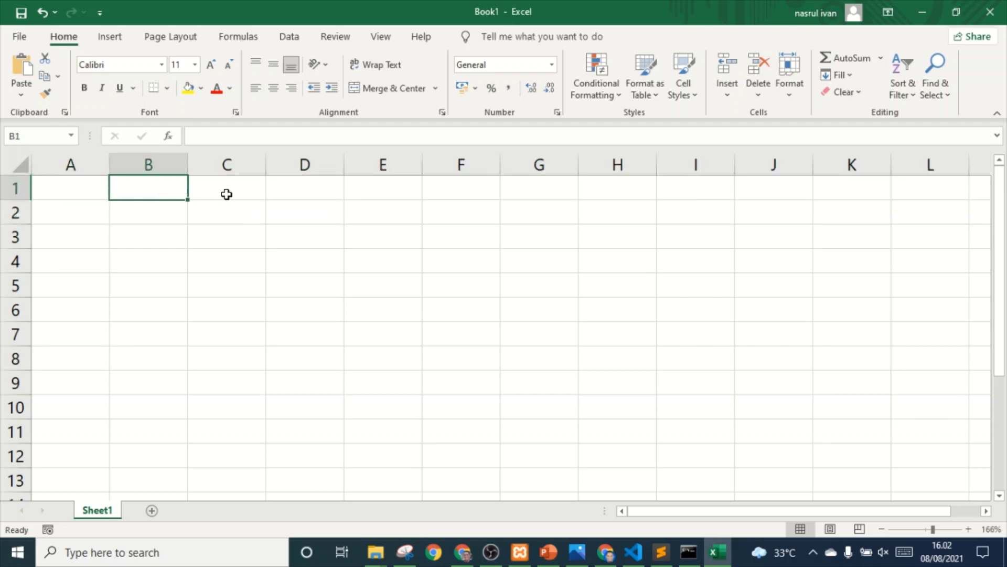
left_click(226, 193)
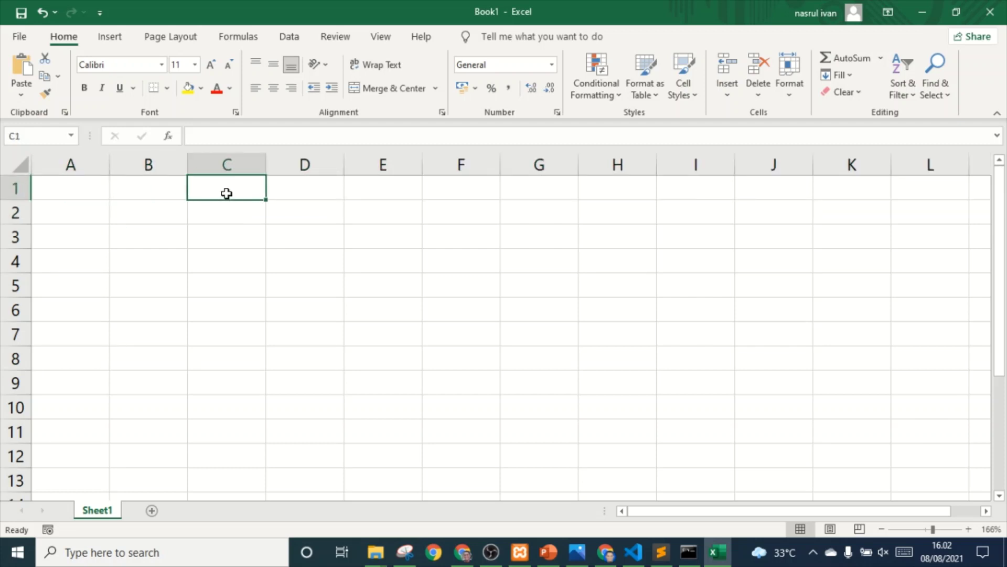
left_click(70, 215)
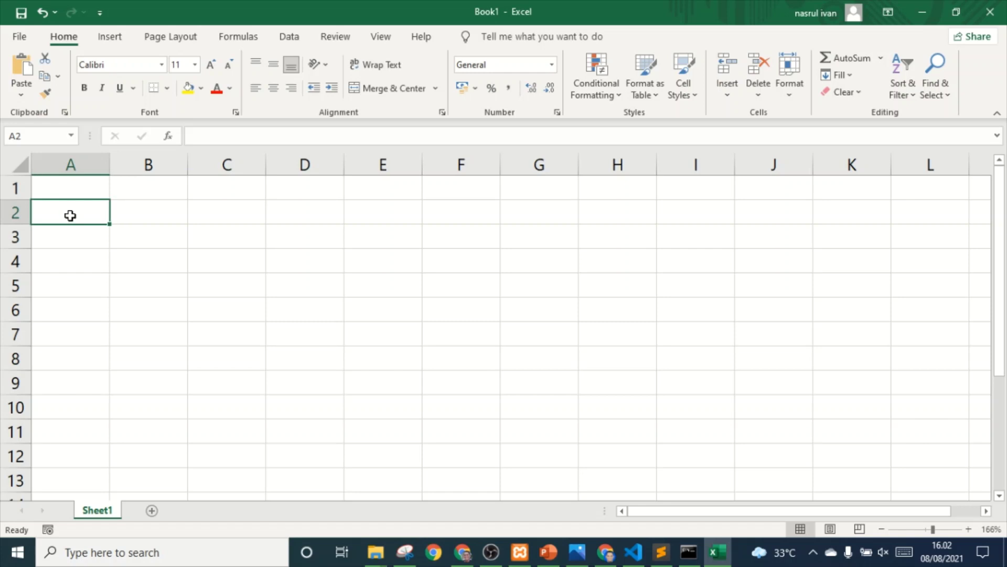
left_click(136, 217)
left_click(210, 213)
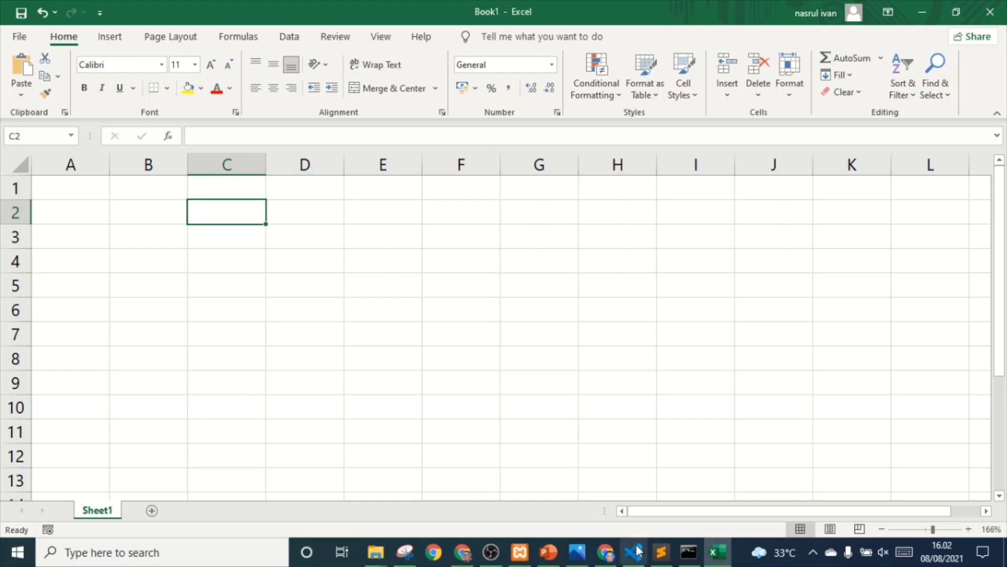
Step: Copy the foreach data-row loop, lines 276–291, from Buku.php in Sublime Text
left_click(661, 552)
scroll(488, 352, "down", 2)
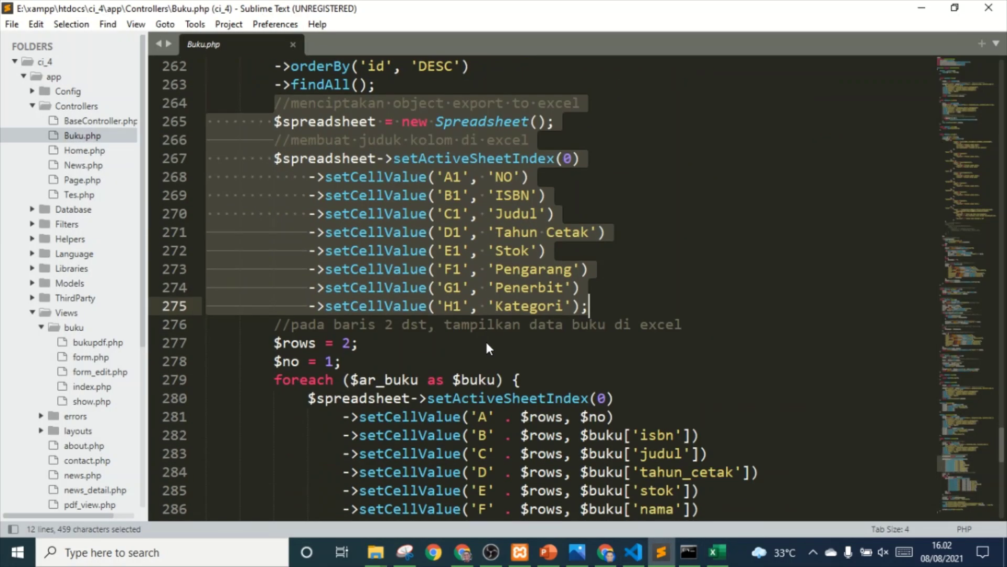
scroll(487, 341, "down", 2)
scroll(503, 318, "down", 2)
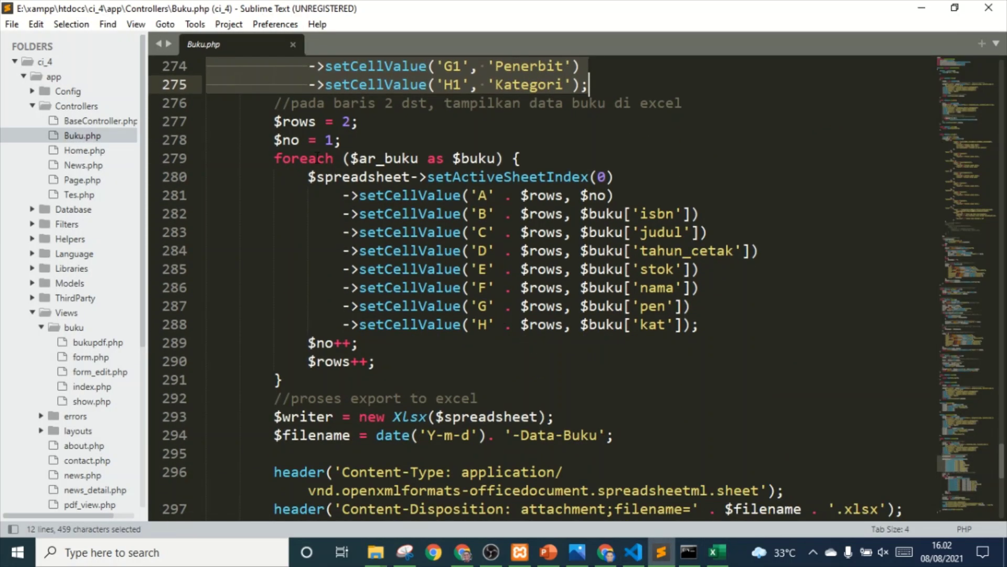
left_click_drag(274, 104, 322, 380)
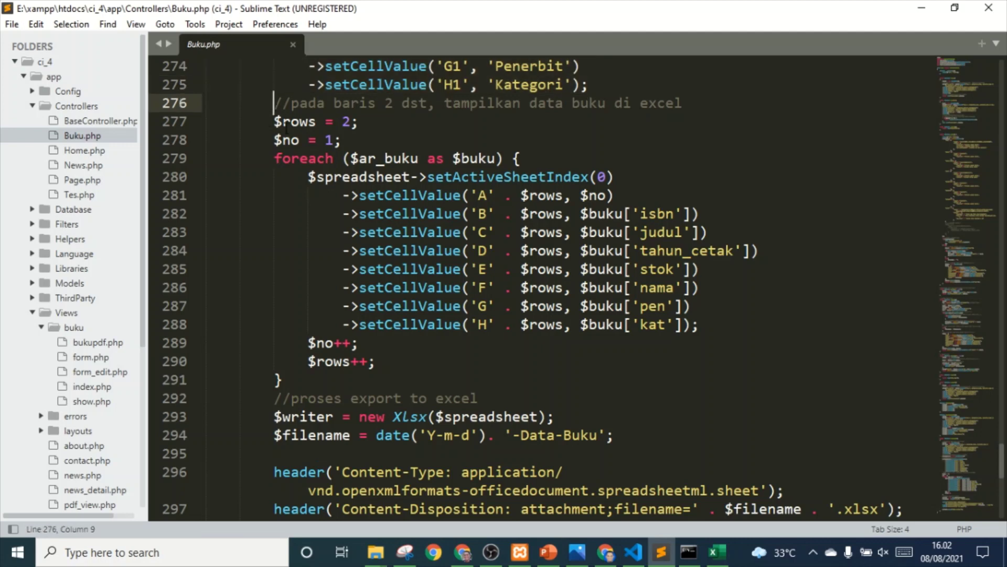
right_click(323, 361)
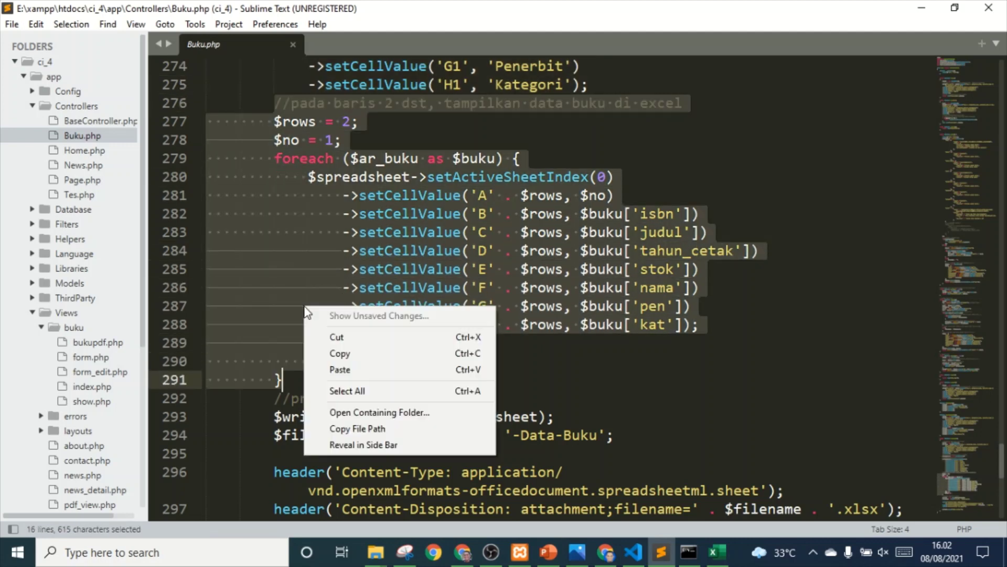
left_click(352, 355)
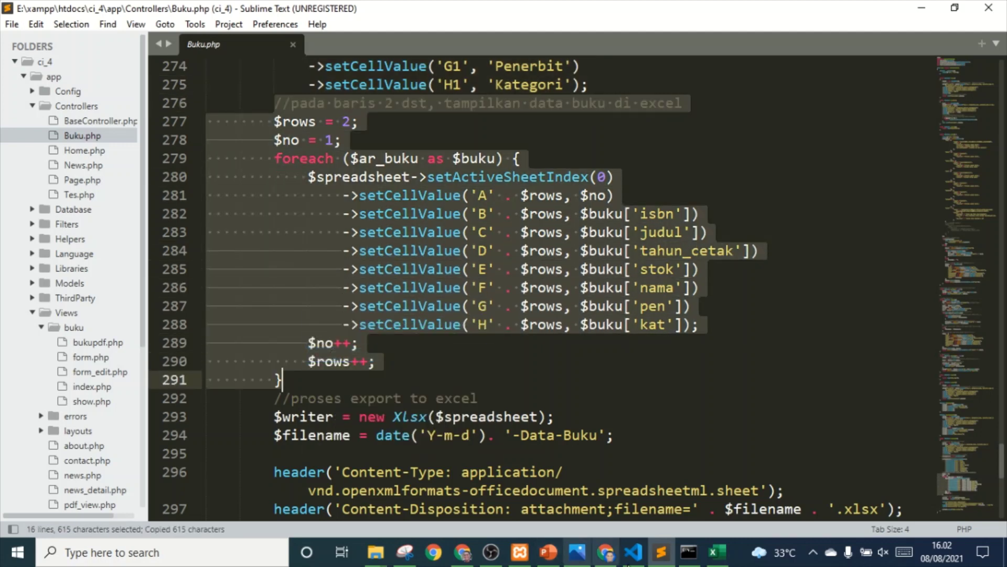
left_click(633, 550)
Step: Correct 'juduk' to 'judul' in the comment on line 266
scroll(515, 370, "up", 1)
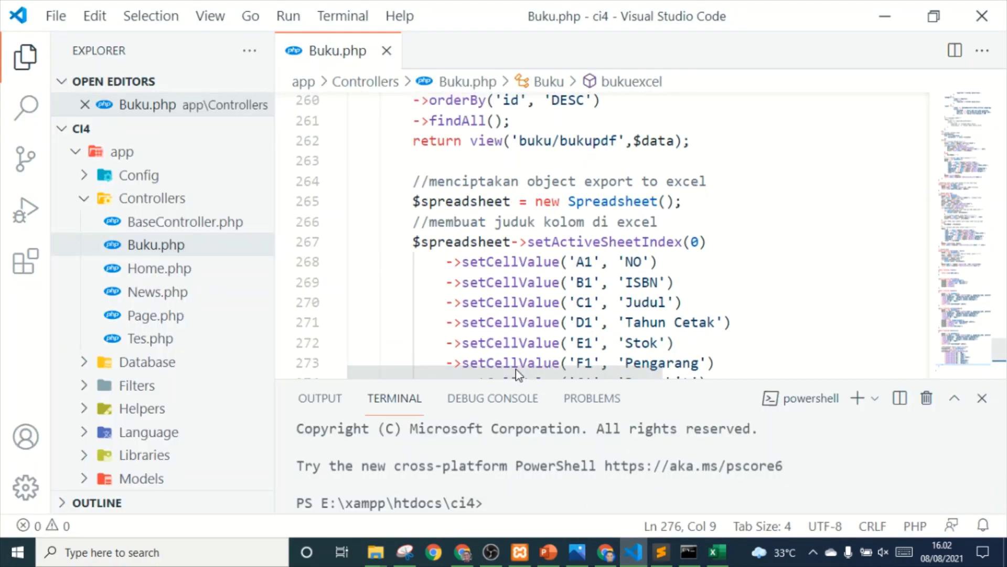
left_click(534, 226)
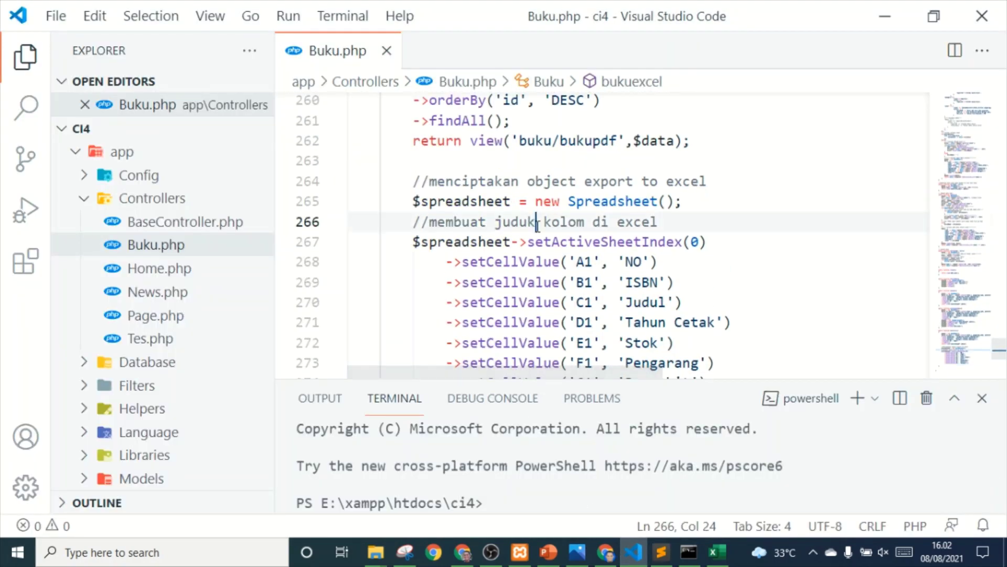
key("BackSpace")
type("l")
Step: Paste the copied foreach loop, indented, on empty line 276 after the column headers
scroll(537, 226, "down", 2)
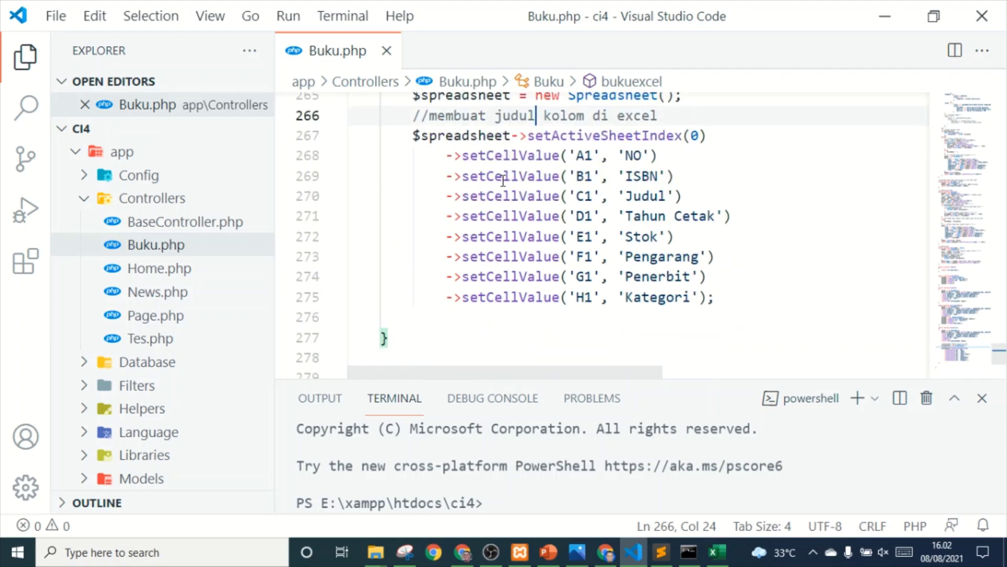
scroll(503, 180, "up", 1)
scroll(524, 236, "down", 1)
left_click(417, 317)
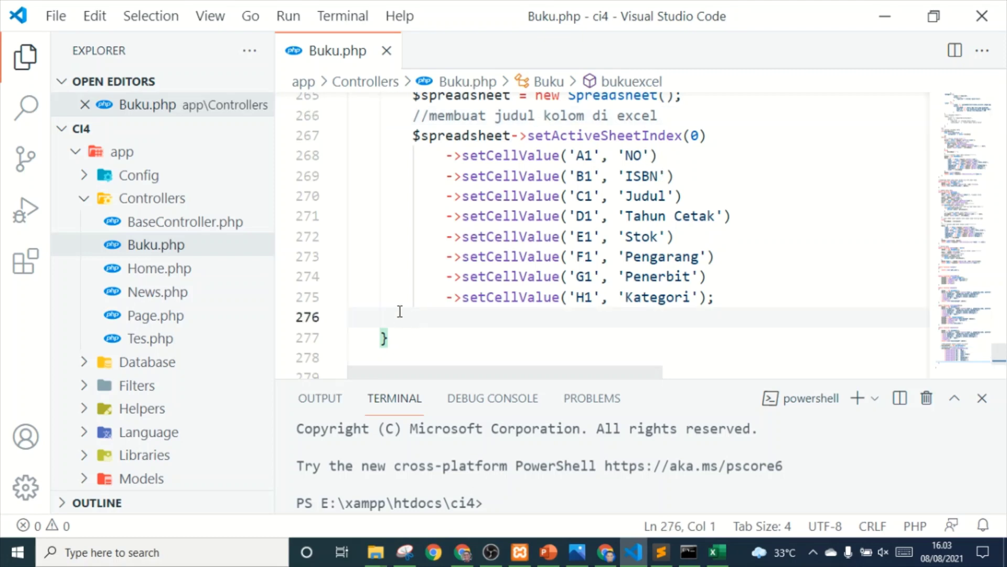
key("Tab")
key("Tab")
scroll(407, 341, "up", 3)
scroll(407, 341, "up", 4)
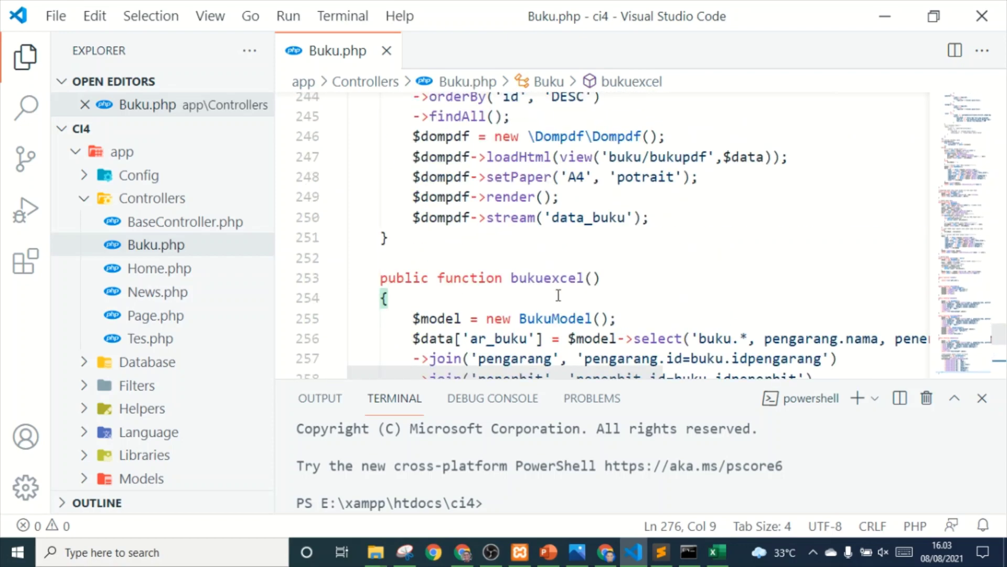
scroll(558, 295, "down", 8)
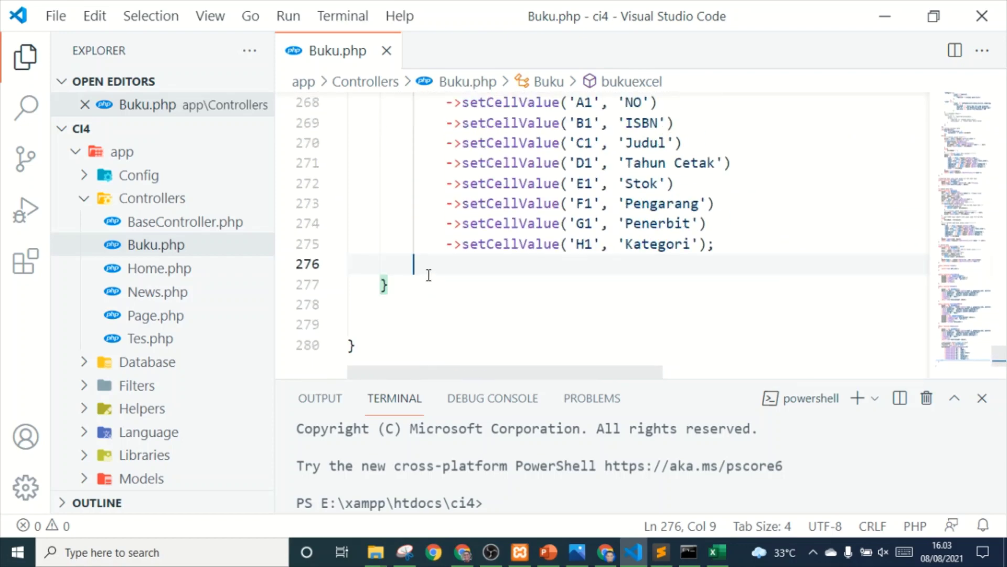
key("ctrl+v")
Step: Edit line 256 to assign the query result to $ar_buku instead of $data['ar_buku']
scroll(428, 275, "up", 2)
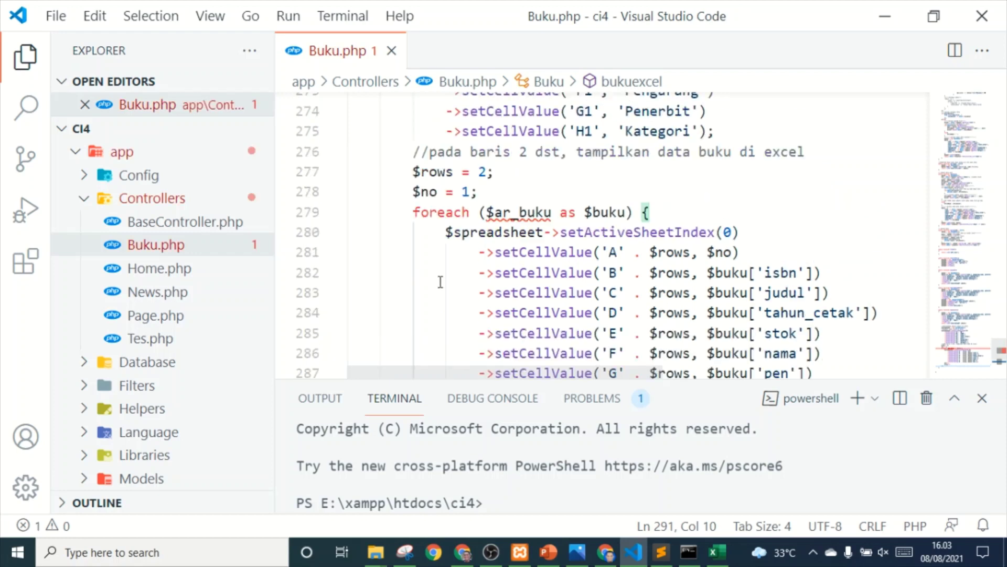
scroll(513, 285, "up", 2)
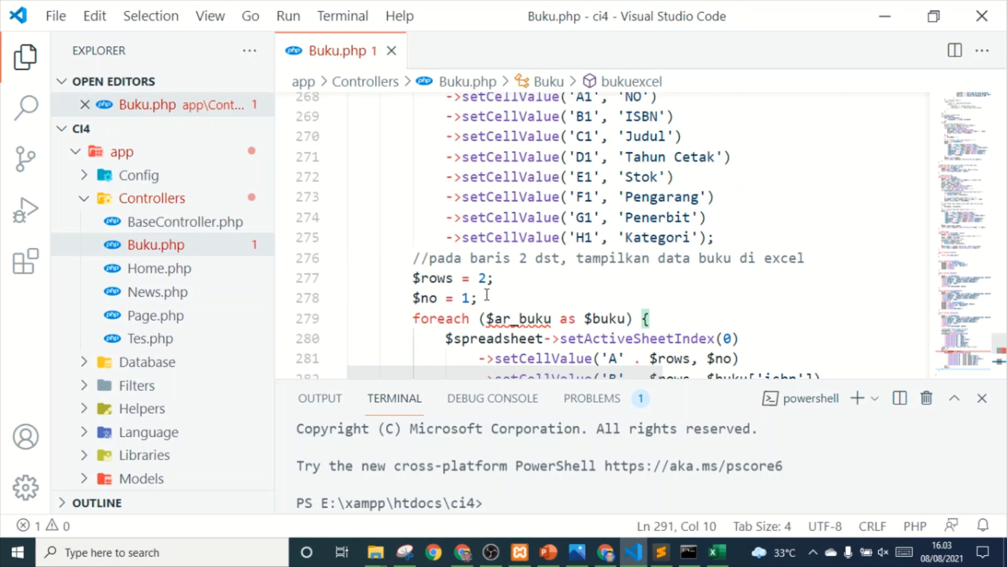
mouse_move(519, 213)
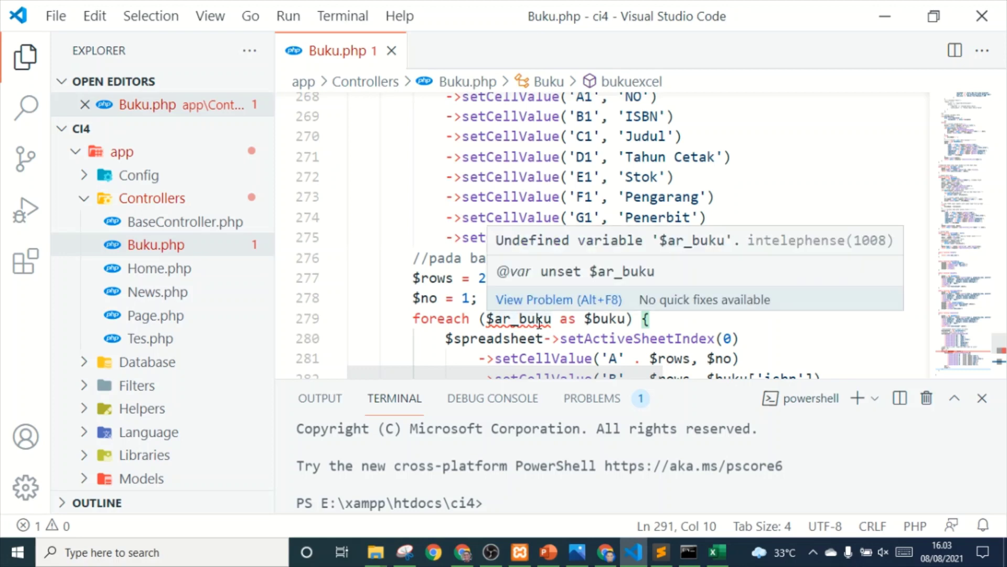
scroll(532, 290, "up", 2)
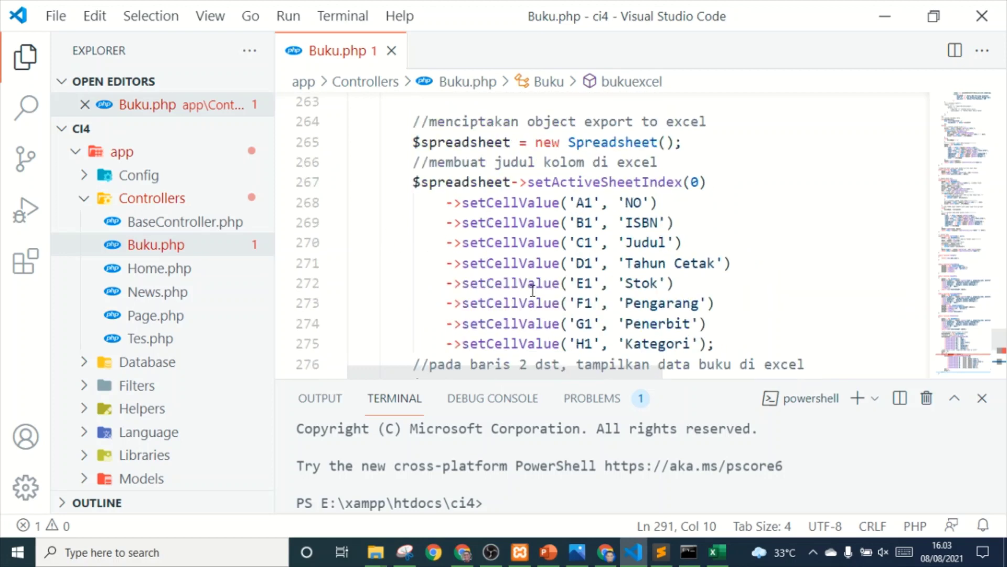
scroll(533, 290, "up", 3)
scroll(533, 291, "up", 1)
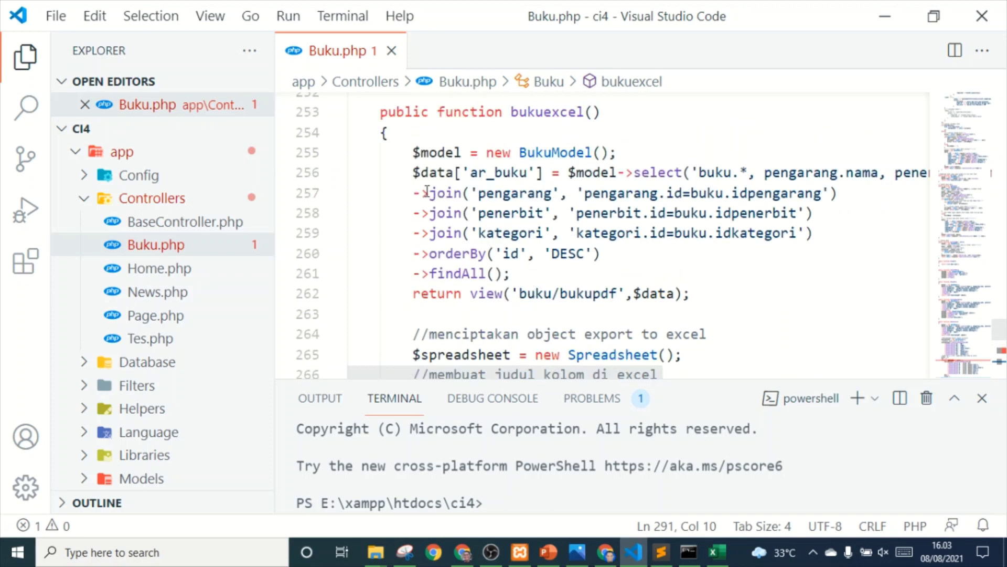
scroll(466, 175, "down", 3)
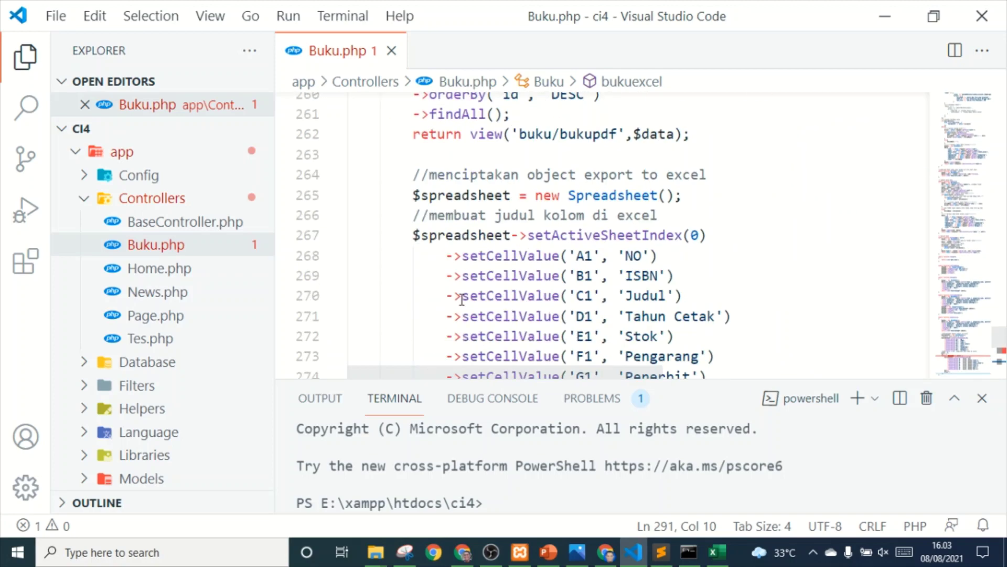
scroll(466, 175, "down", 5)
scroll(460, 250, "up", 8)
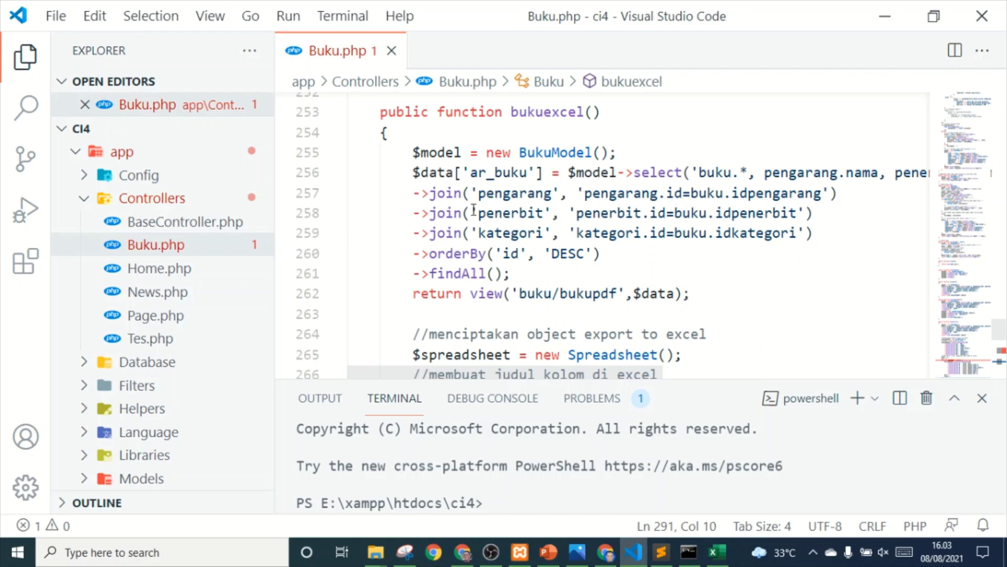
left_click(471, 173)
key("BackSpace")
key("BackSpace")
key("BackSpace")
key("BackSpace")
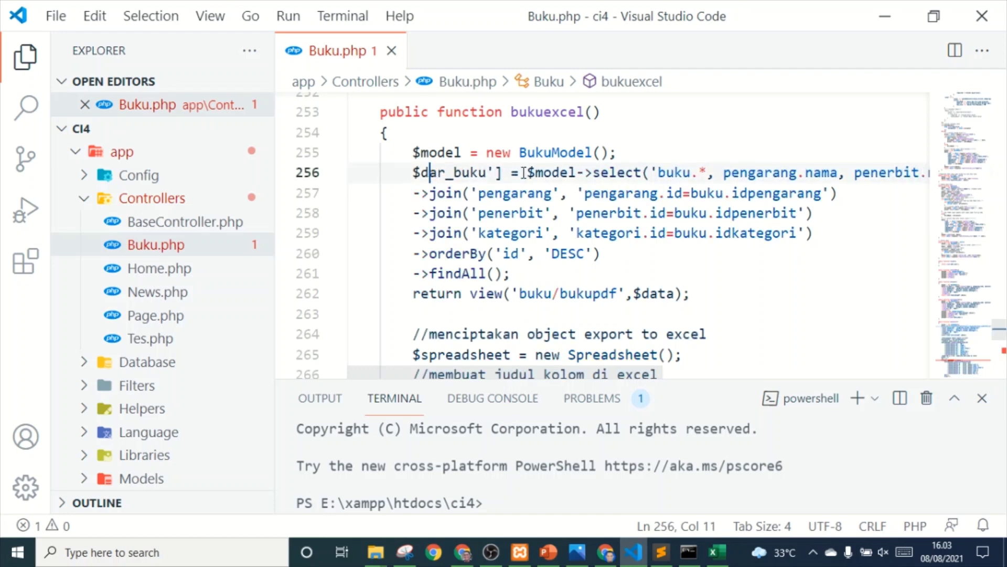
key("BackSpace")
key("BackSpace")
key("Right")
key("Right")
key("Right")
key("Right")
key("Right")
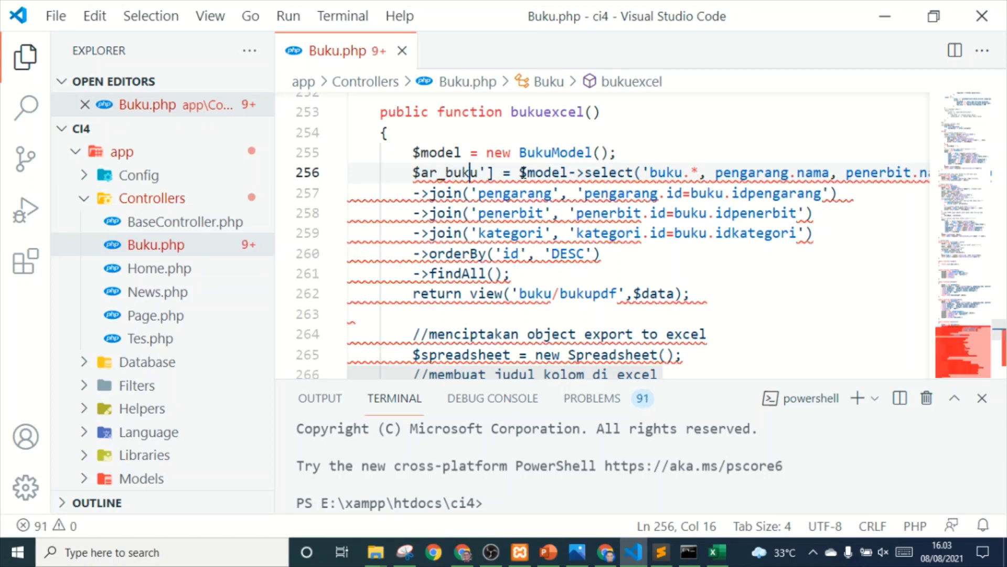
key("Right")
key("Return")
key("Return")
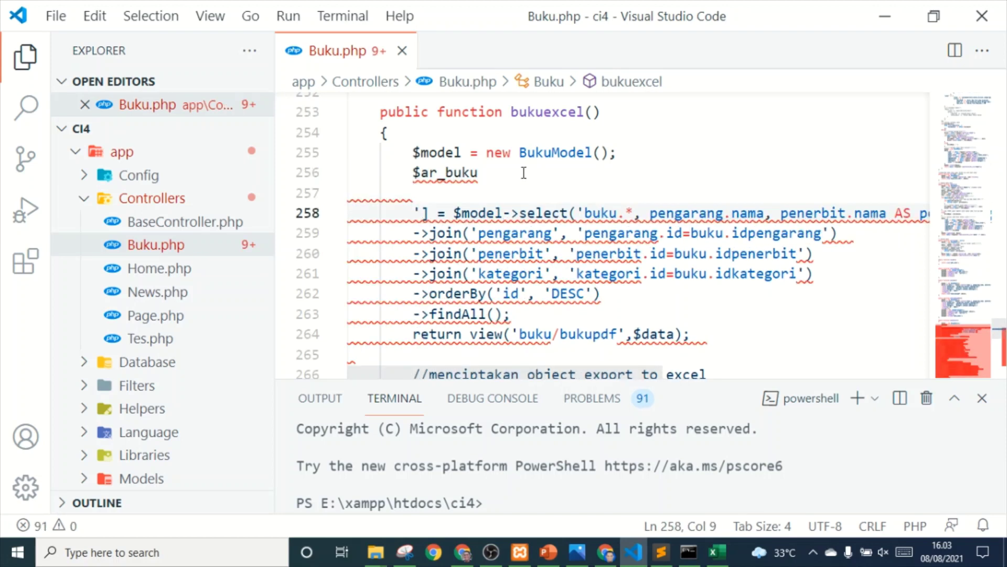
key("BackSpace")
key("BackSpace")
key("BackSpace")
key("BackSpace")
key("BackSpace")
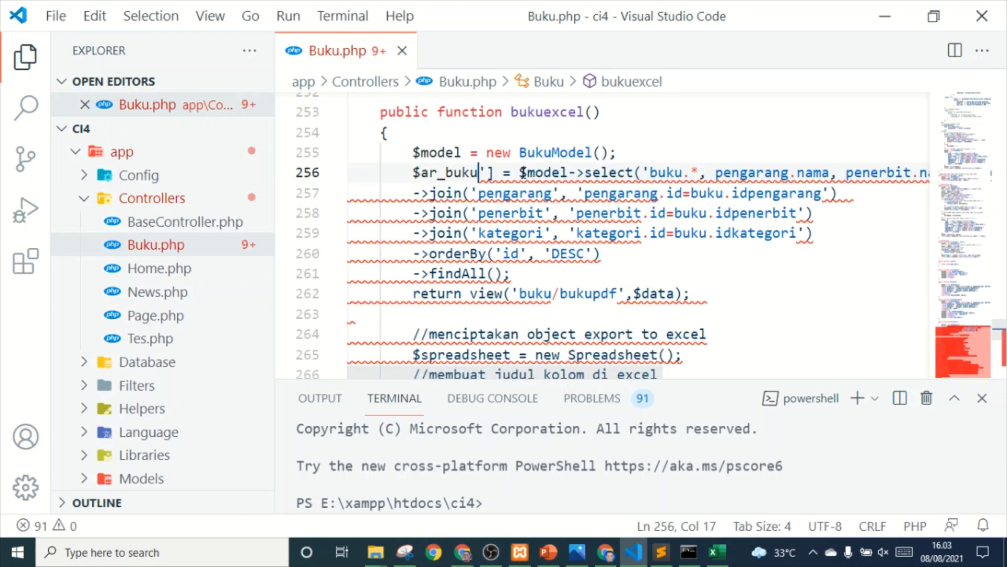
key("Delete")
key("Delete")
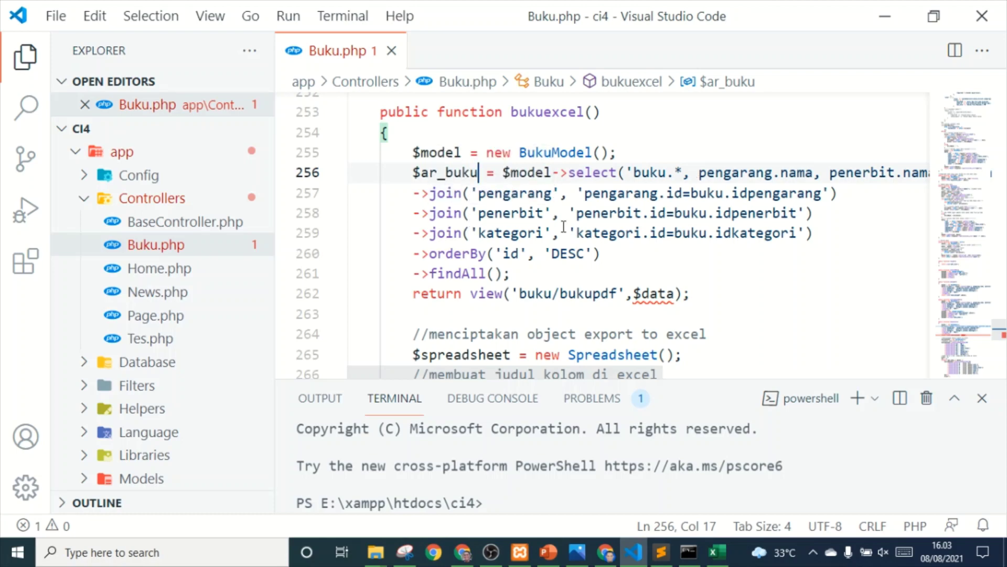
scroll(564, 227, "down", 2)
scroll(505, 215, "down", 2)
scroll(507, 215, "down", 3)
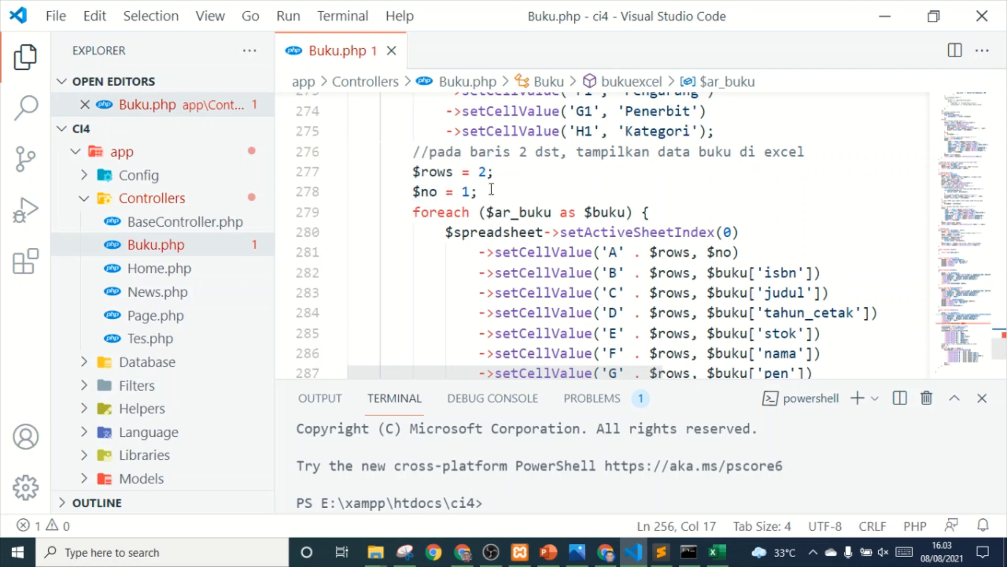
scroll(504, 300, "down", 2)
scroll(477, 296, "up", 2)
scroll(658, 225, "down", 2)
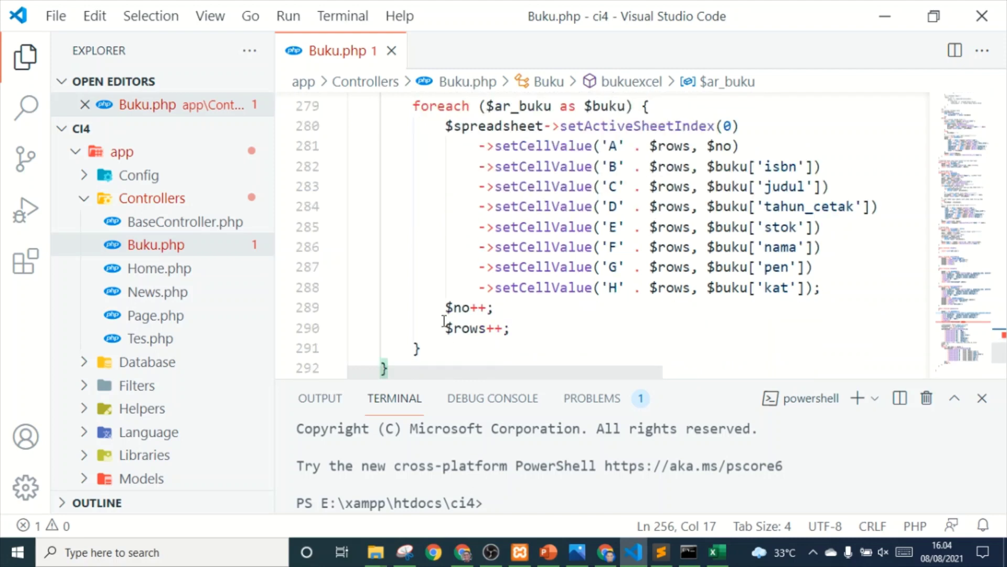
scroll(651, 277, "up", 2)
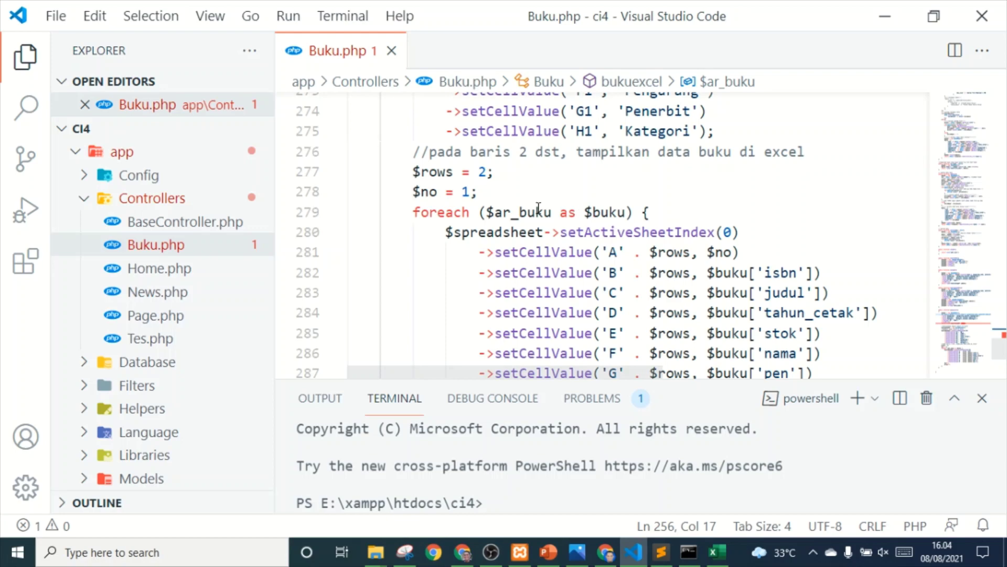
scroll(510, 227, "up", 5)
scroll(511, 227, "up", 5)
scroll(501, 239, "down", 2)
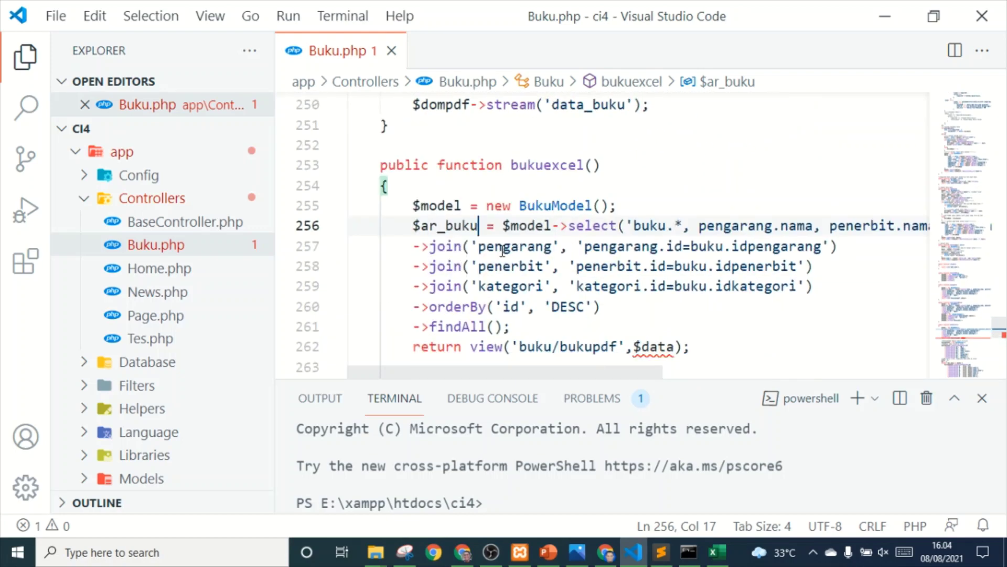
mouse_move(445, 245)
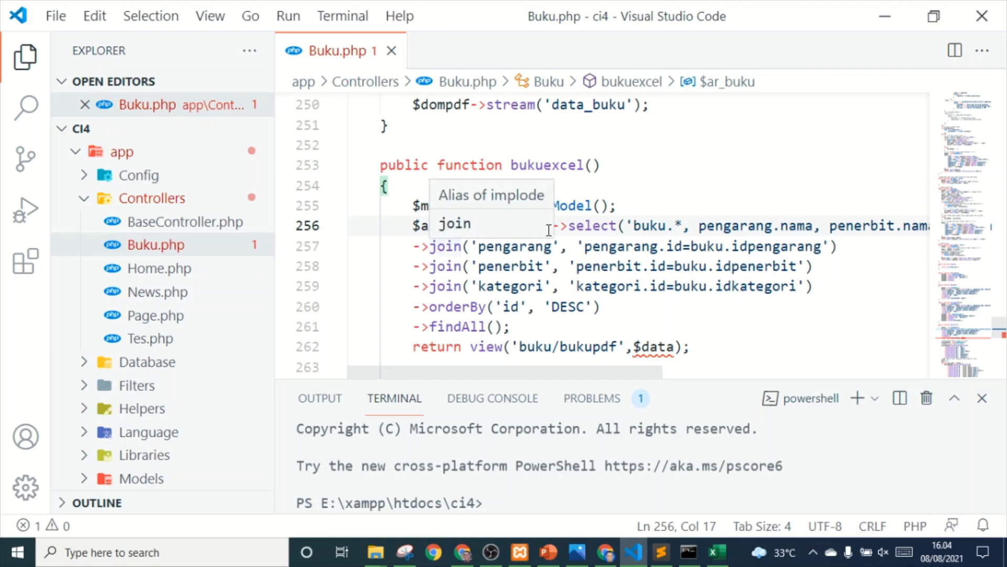
scroll(549, 230, "down", 4)
scroll(802, 230, "down", 2)
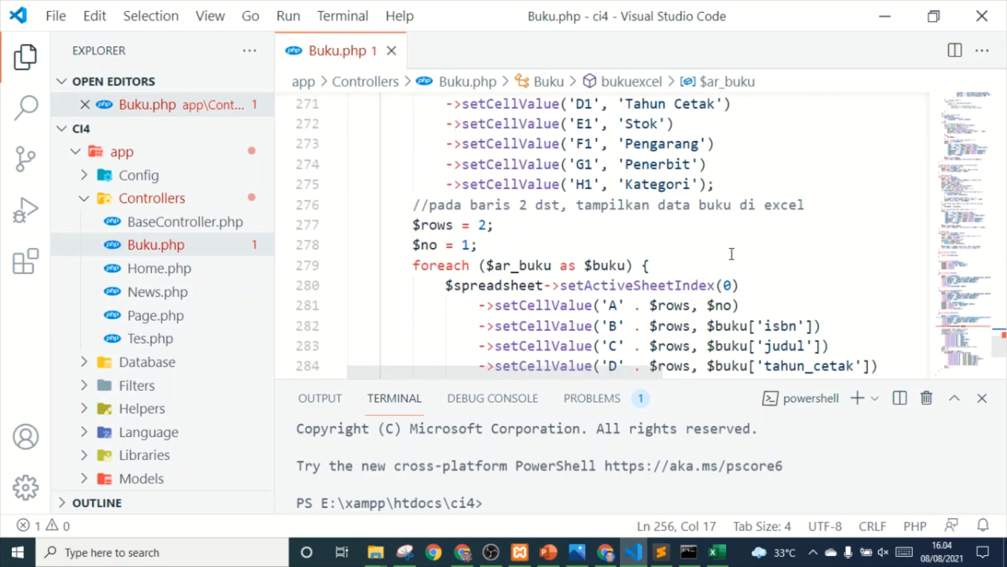
scroll(761, 236, "down", 1)
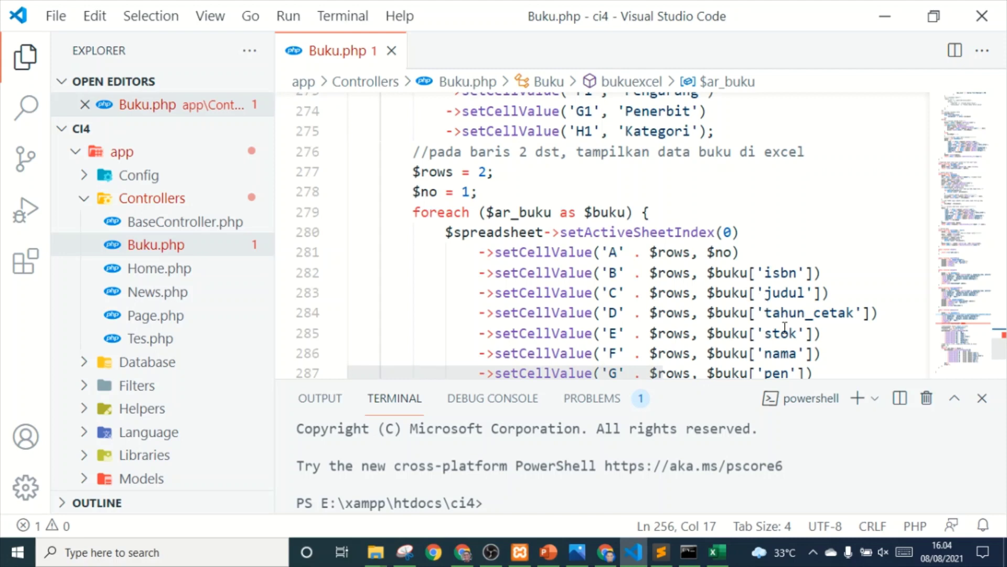
scroll(629, 285, "down", 2)
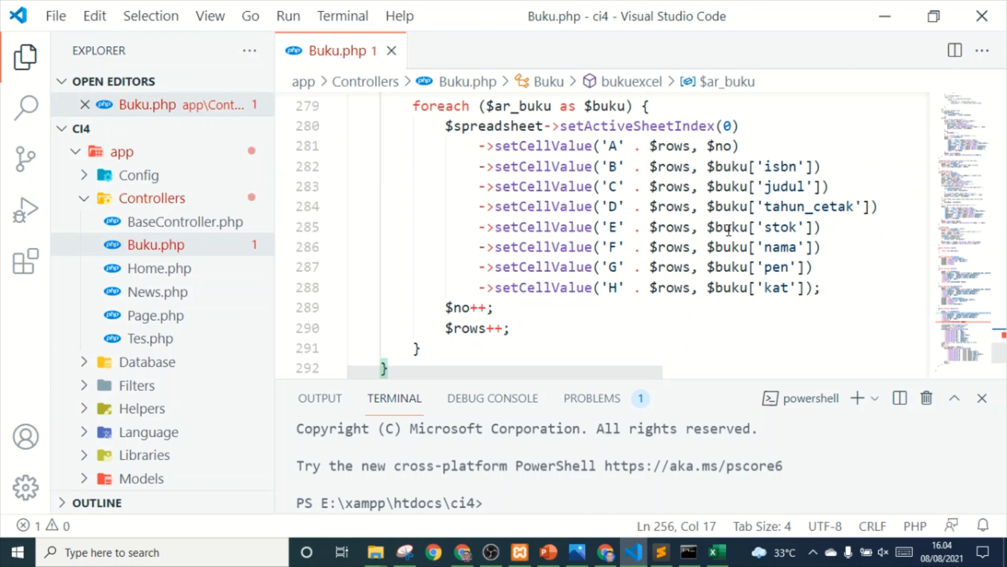
scroll(768, 230, "up", 1)
scroll(766, 231, "up", 3)
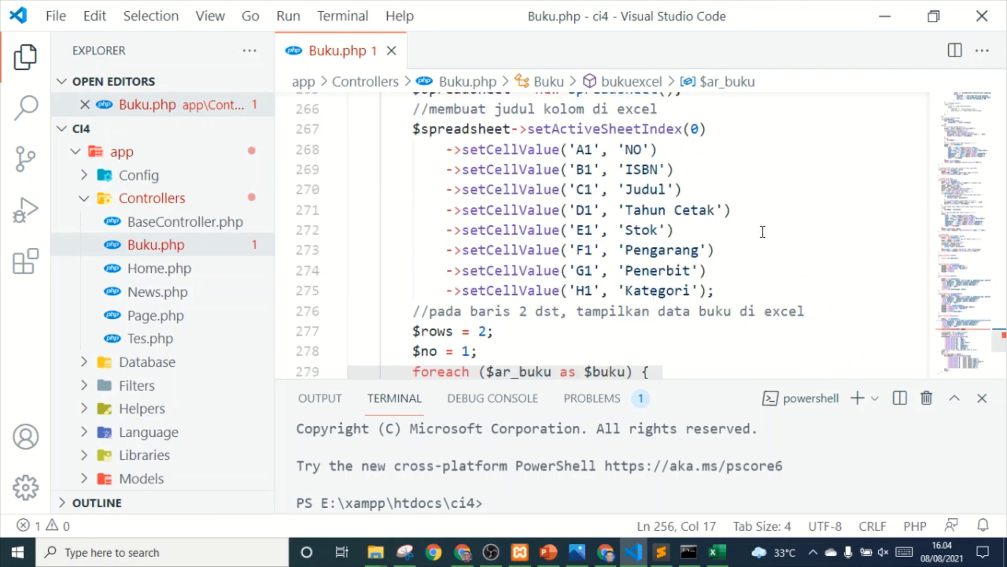
scroll(643, 231, "down", 3)
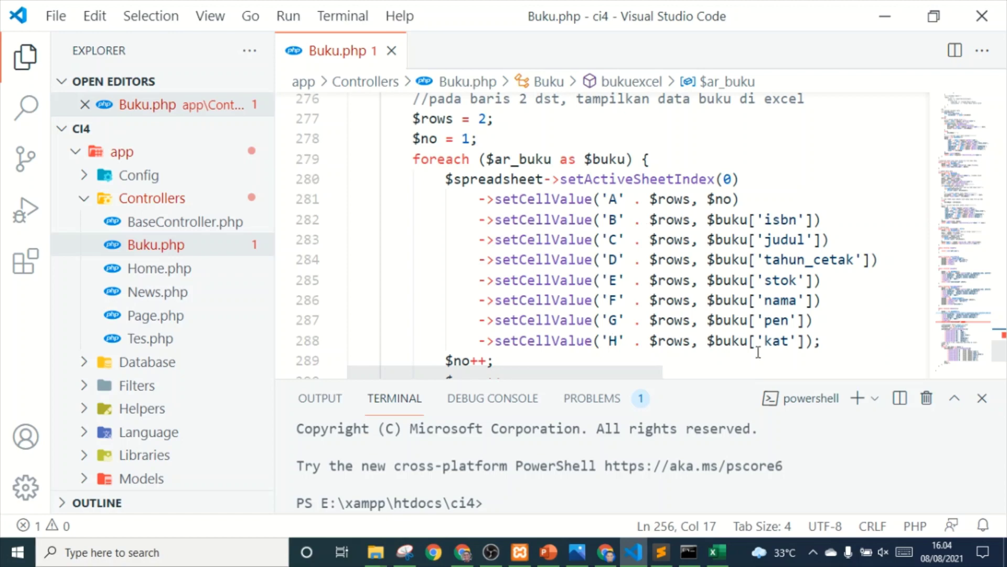
scroll(637, 309, "up", 4)
scroll(619, 312, "up", 4)
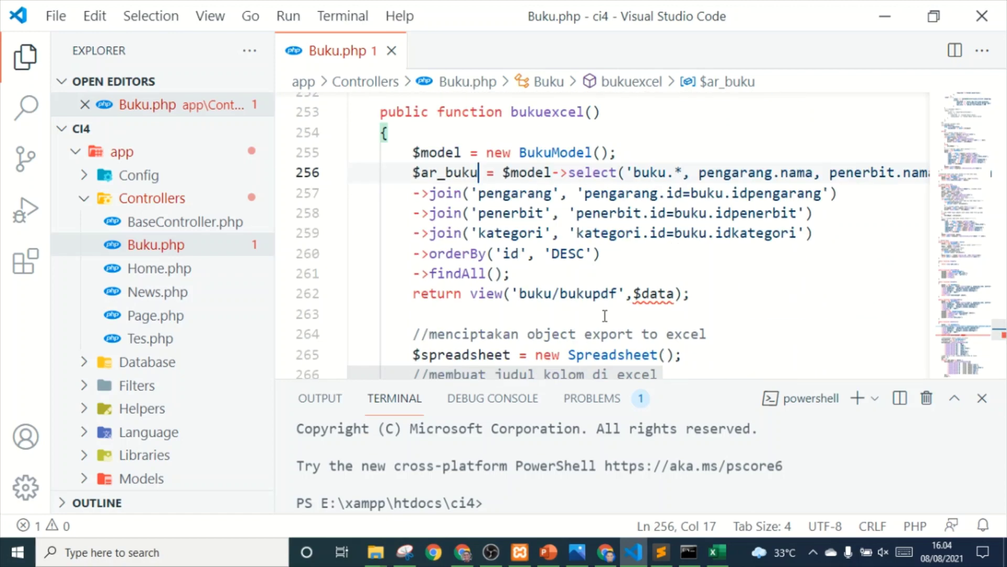
Step: Collapse the Explorer sidebar to widen the Buku.php editor and review the code
left_click_drag(273, 236, 4, 186)
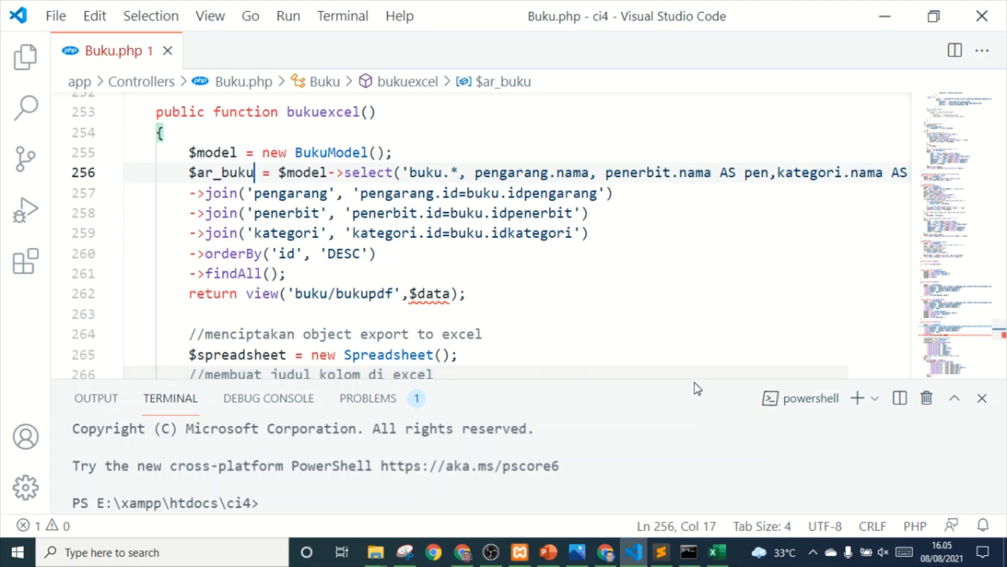
left_click_drag(693, 370, 813, 376)
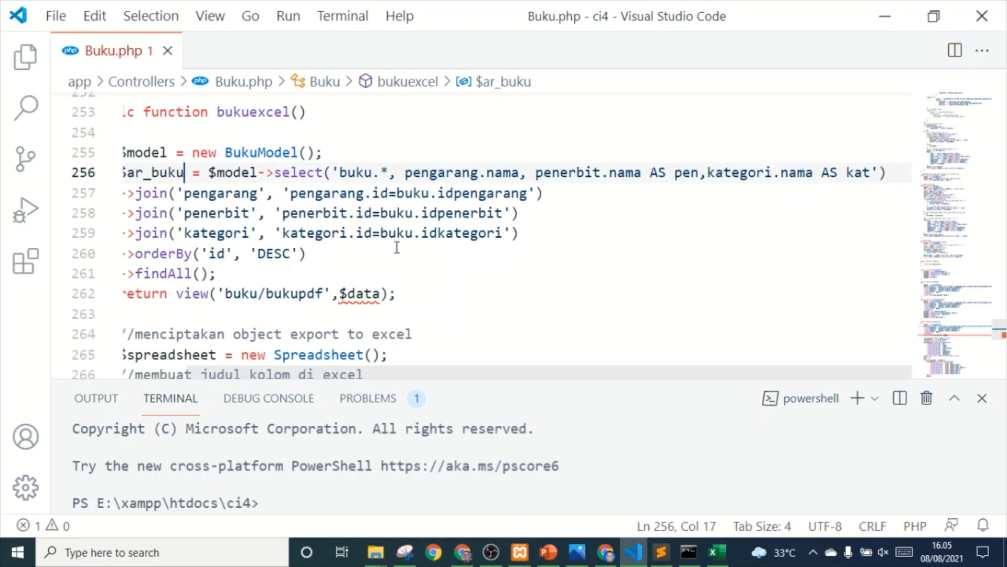
scroll(396, 244, "down", 4)
scroll(398, 257, "down", 3)
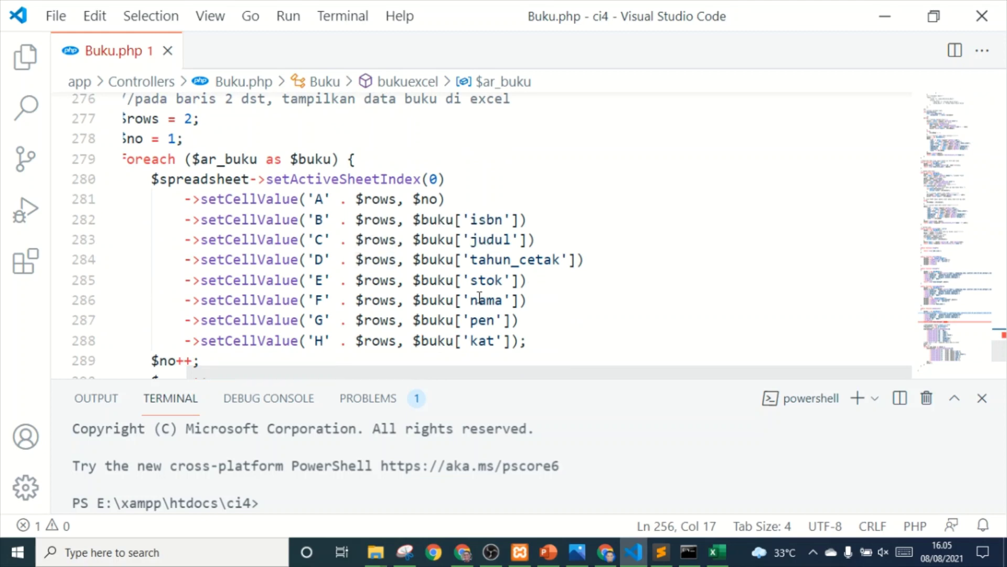
left_click_drag(461, 375, 390, 373)
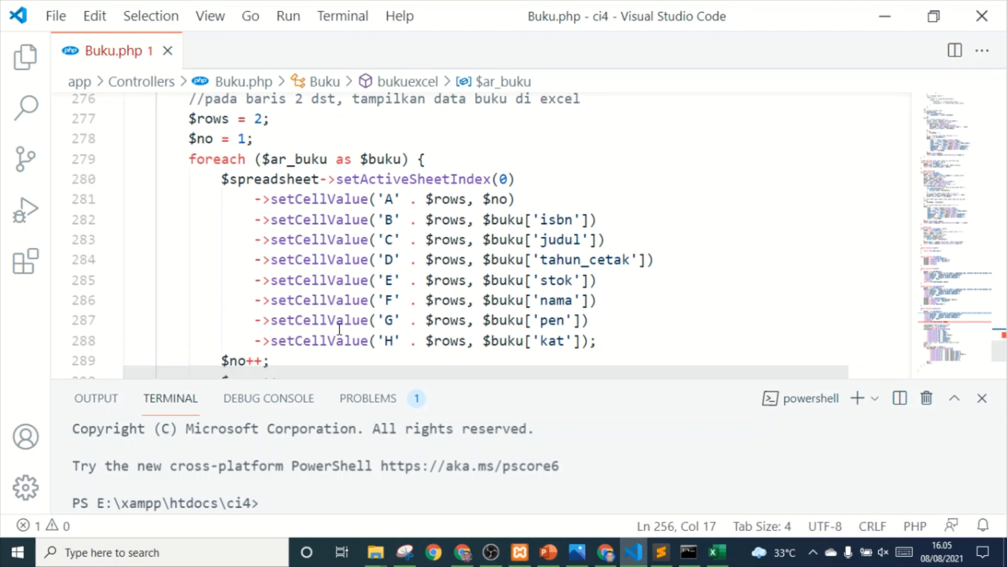
scroll(340, 279, "down", 2)
scroll(340, 279, "up", 2)
scroll(340, 279, "down", 1)
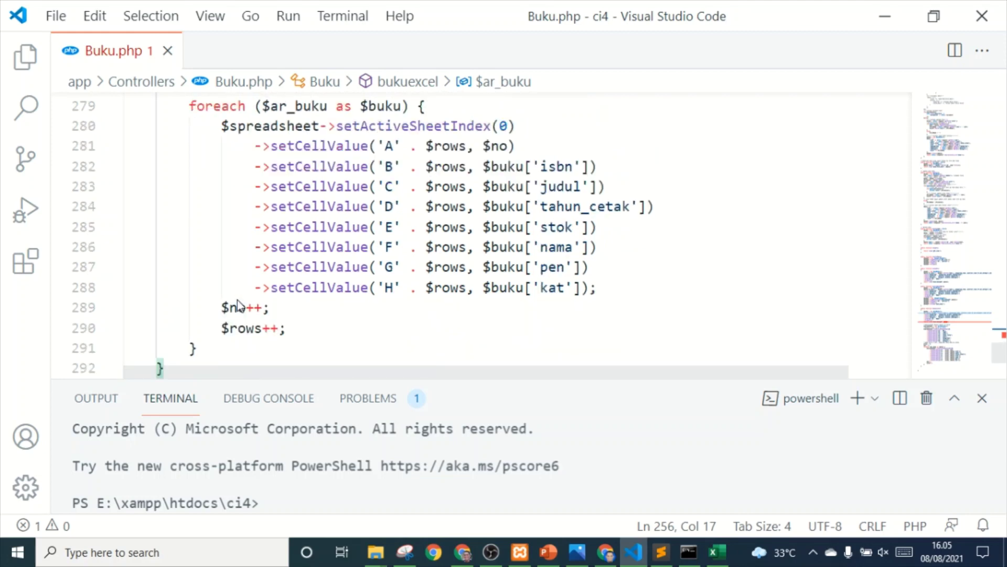
scroll(232, 225, "up", 2)
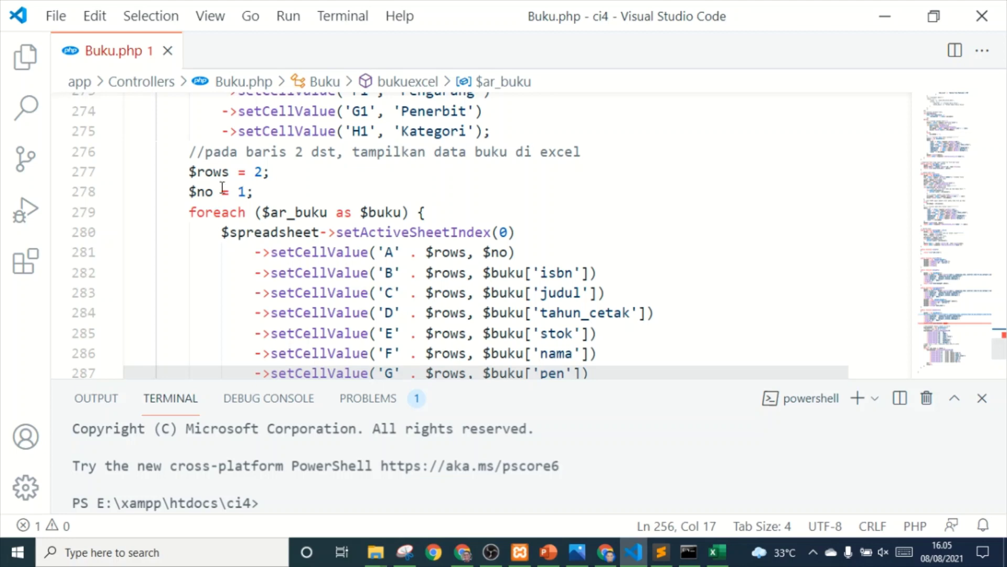
scroll(354, 278, "down", 2)
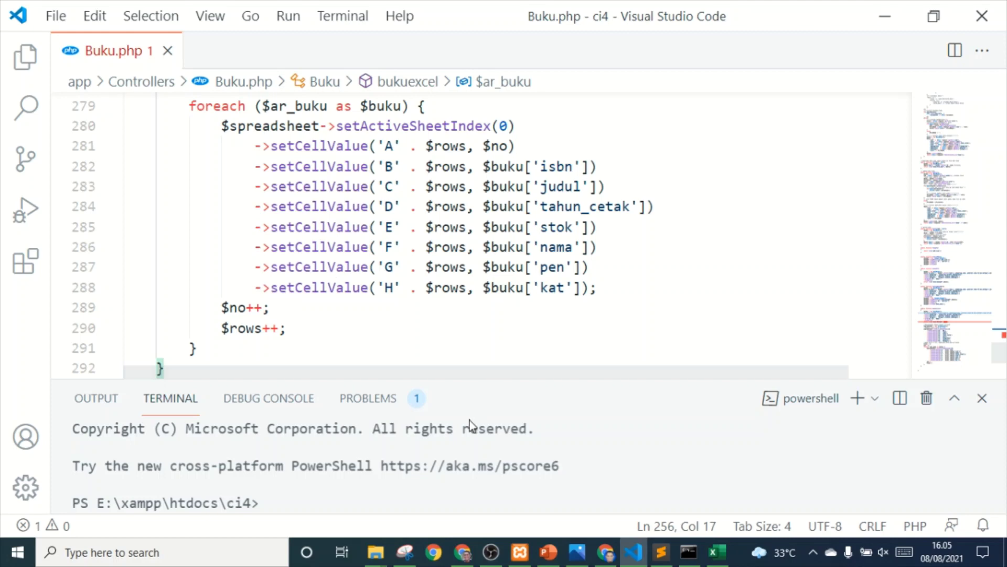
left_click(548, 554)
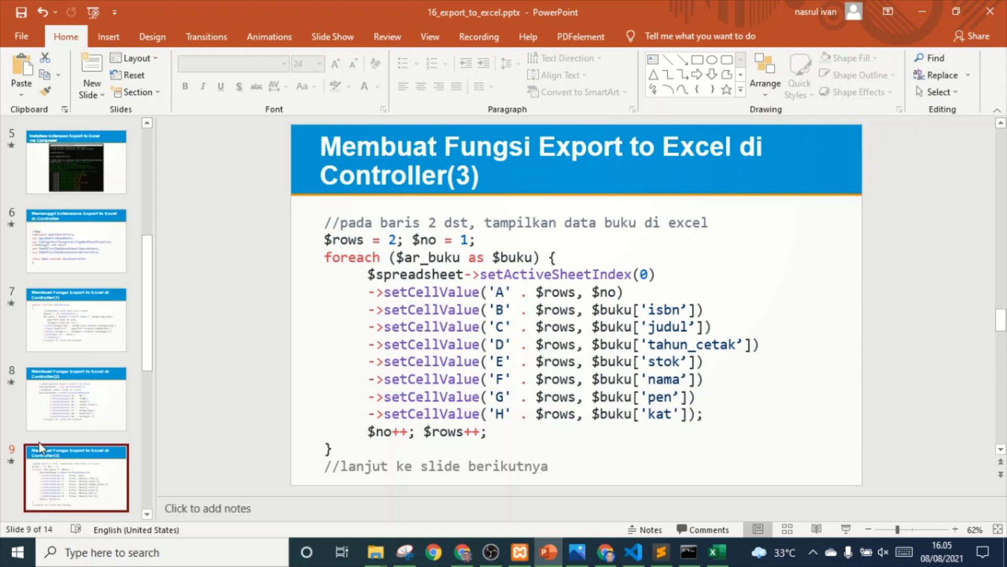
Step: Show slide 10 on the export step, then view the reference Buku.php in Sublime Text
scroll(86, 492, "down", 2)
left_click(89, 494)
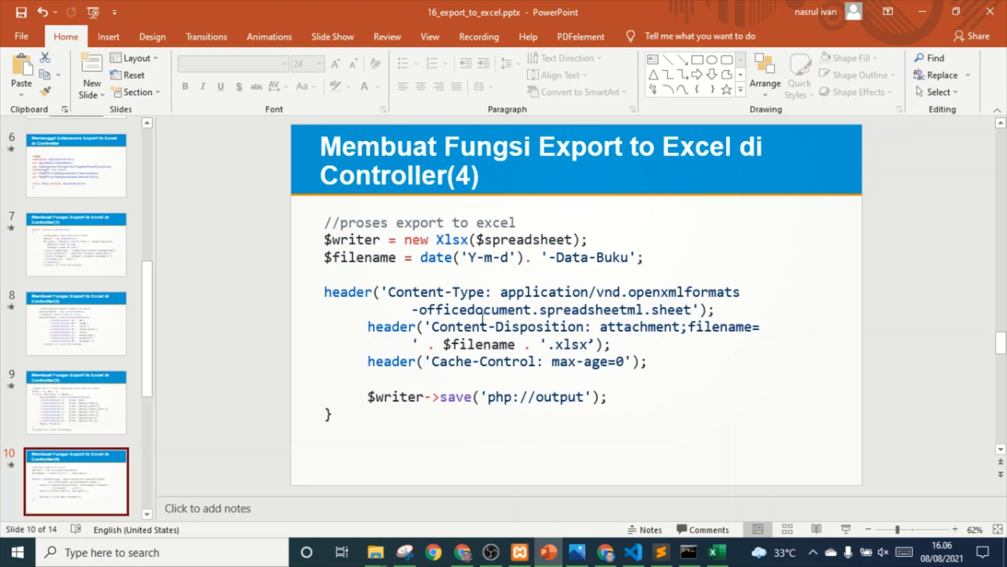
left_click(669, 555)
scroll(455, 323, "down", 4)
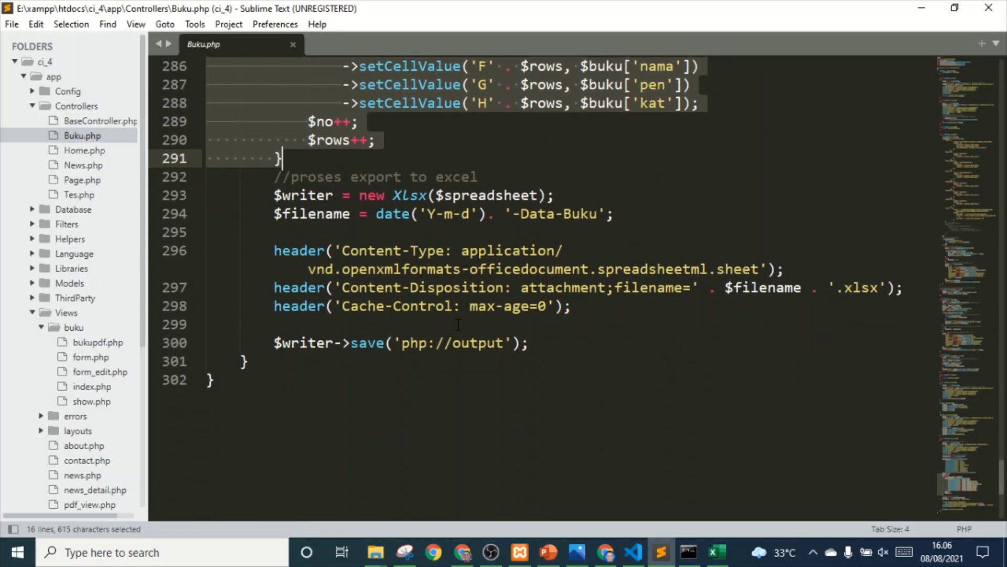
Step: Copy the nine-line export block, from the Xlsx writer to the php://output save
left_click_drag(274, 176, 530, 342)
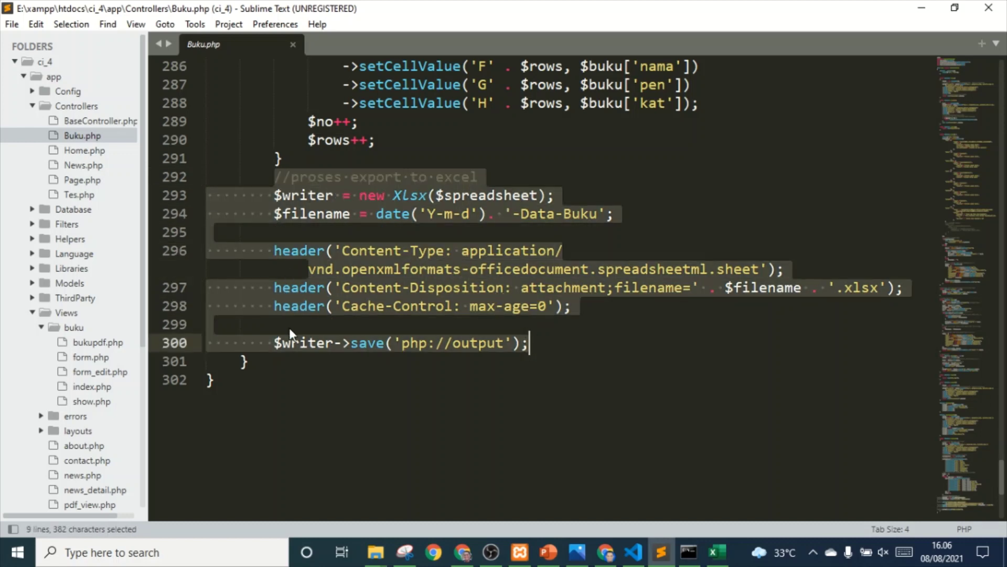
right_click(351, 295)
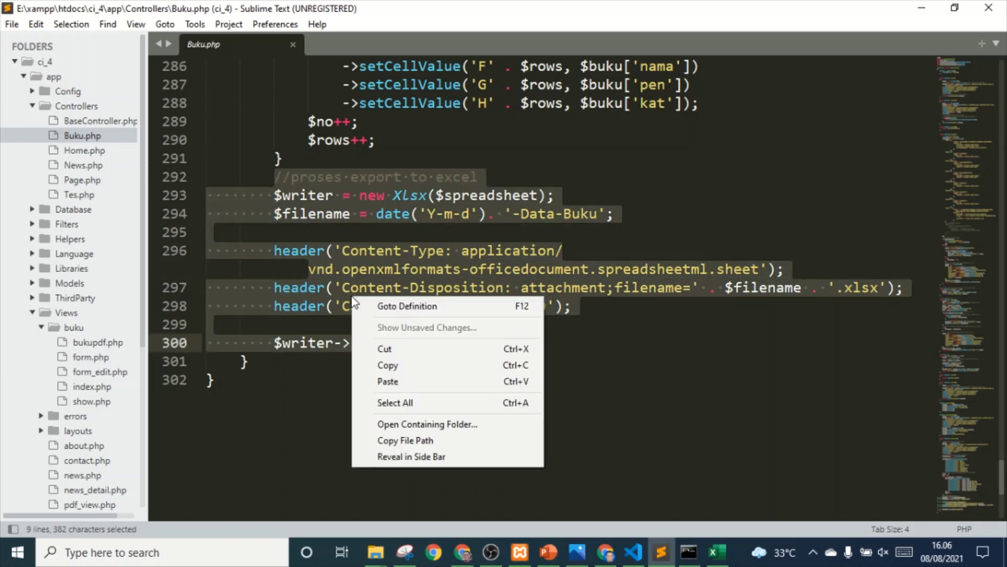
left_click(387, 362)
Step: Paste the copied Xlsx export block into bukuexcel() after the foreach loop's closing brace
left_click(633, 552)
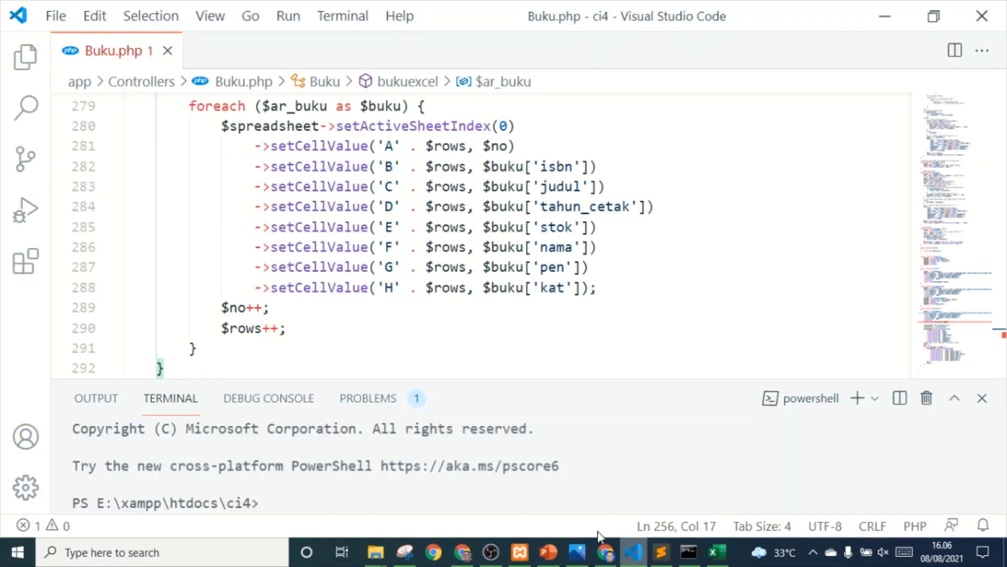
scroll(393, 344, "up", 1)
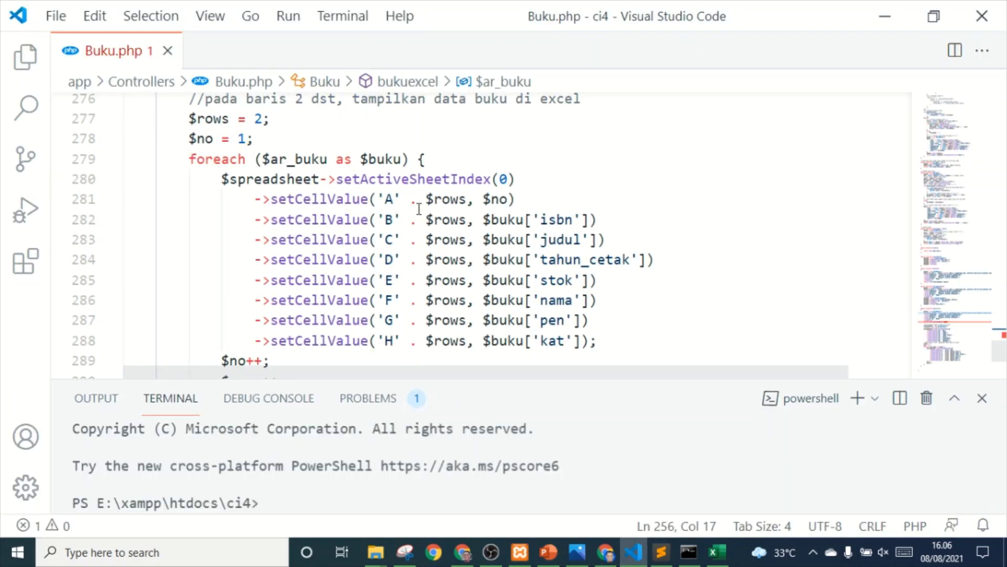
left_click(438, 159)
scroll(439, 160, "down", 2)
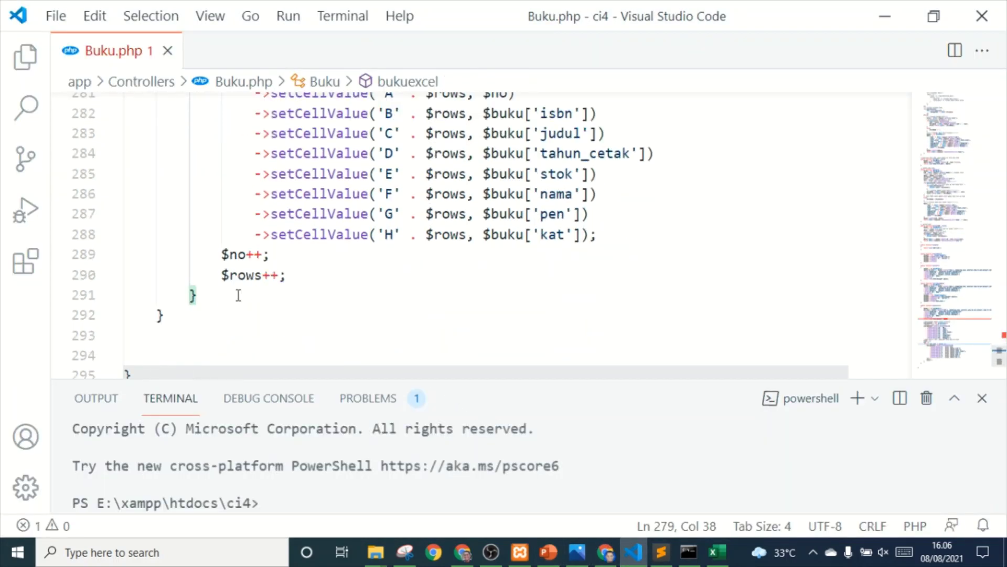
left_click(210, 296)
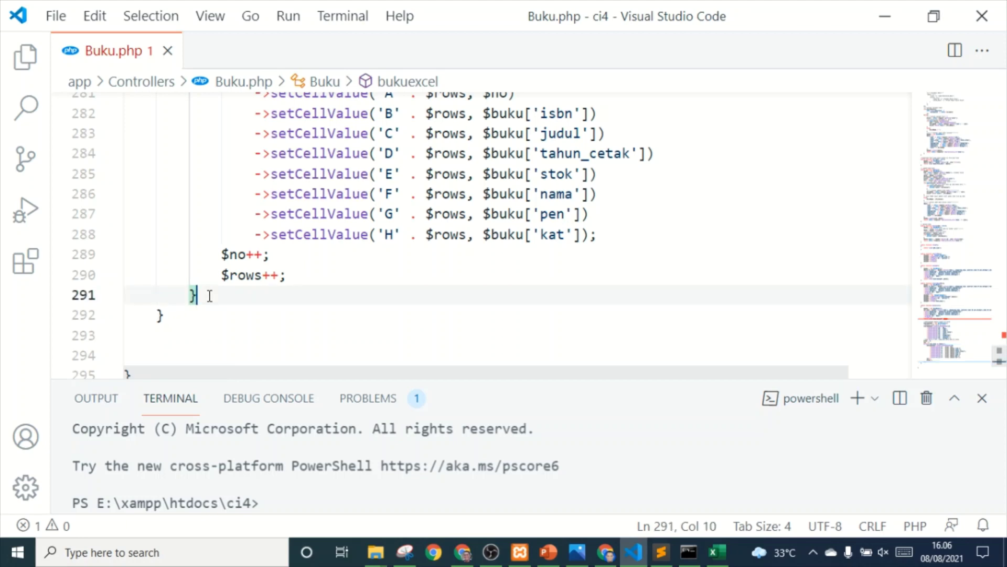
key("Return")
key("ctrl+v")
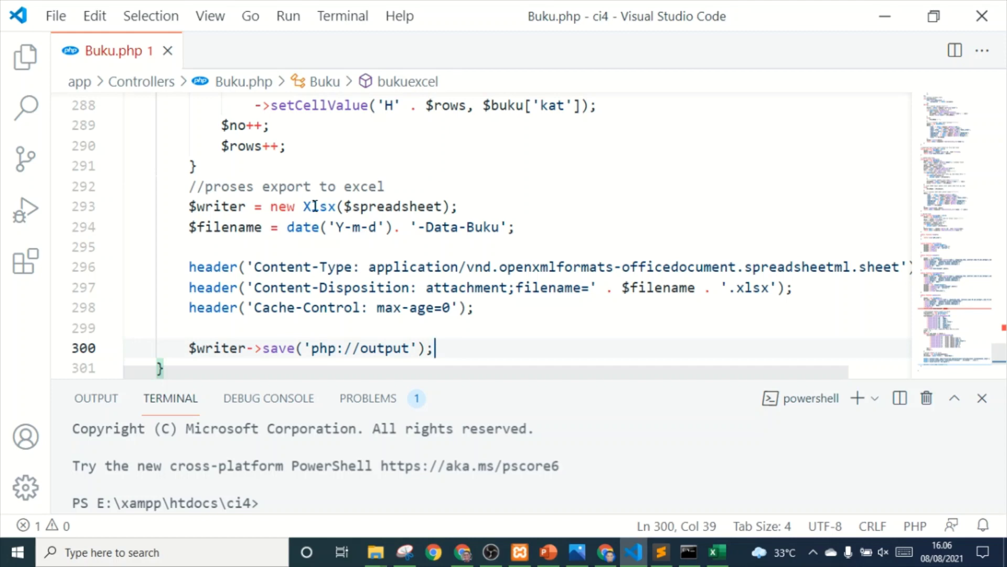
Step: Review the pasted export code around line 293 by scrolling through the function
left_click(376, 206)
scroll(400, 219, "up", 4)
scroll(401, 220, "up", 1)
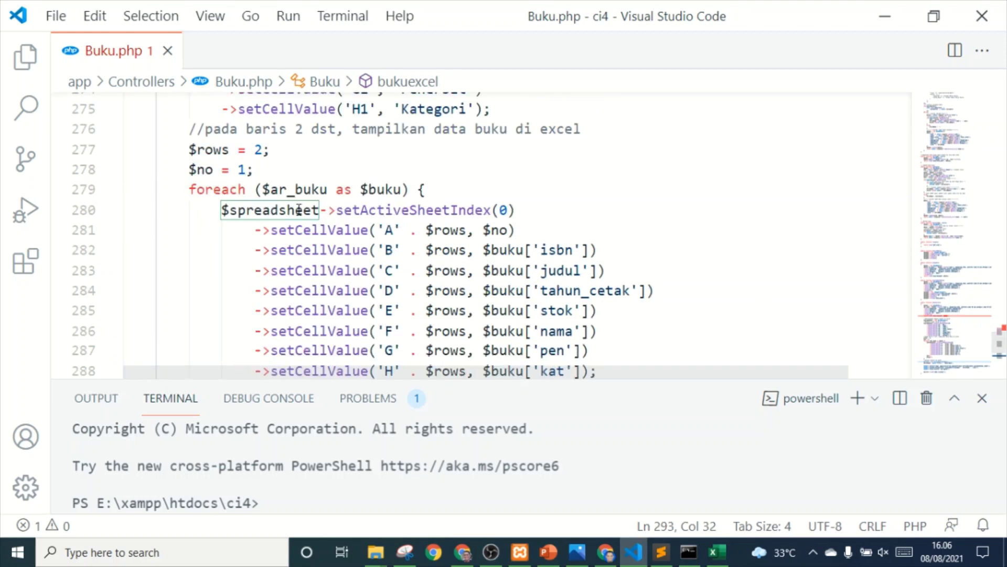
scroll(299, 210, "up", 2)
scroll(267, 328, "up", 2)
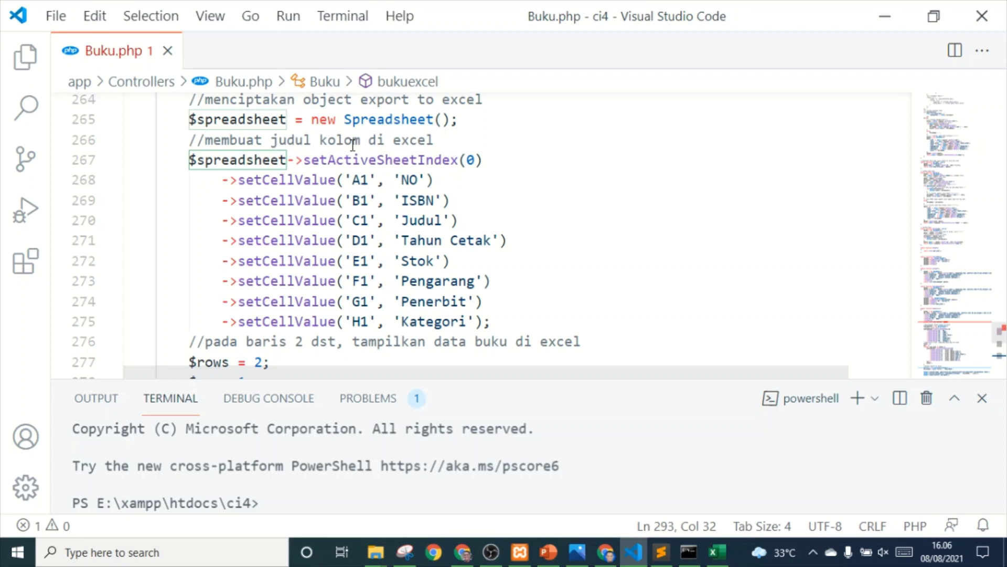
scroll(355, 157, "down", 4)
scroll(362, 170, "down", 3)
scroll(368, 176, "down", 2)
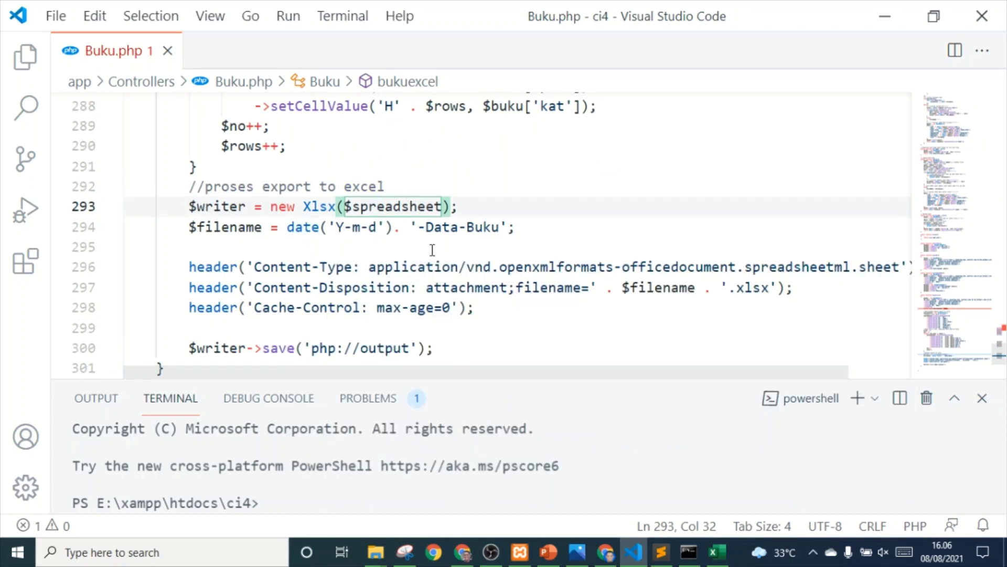
scroll(367, 221, "down", 1)
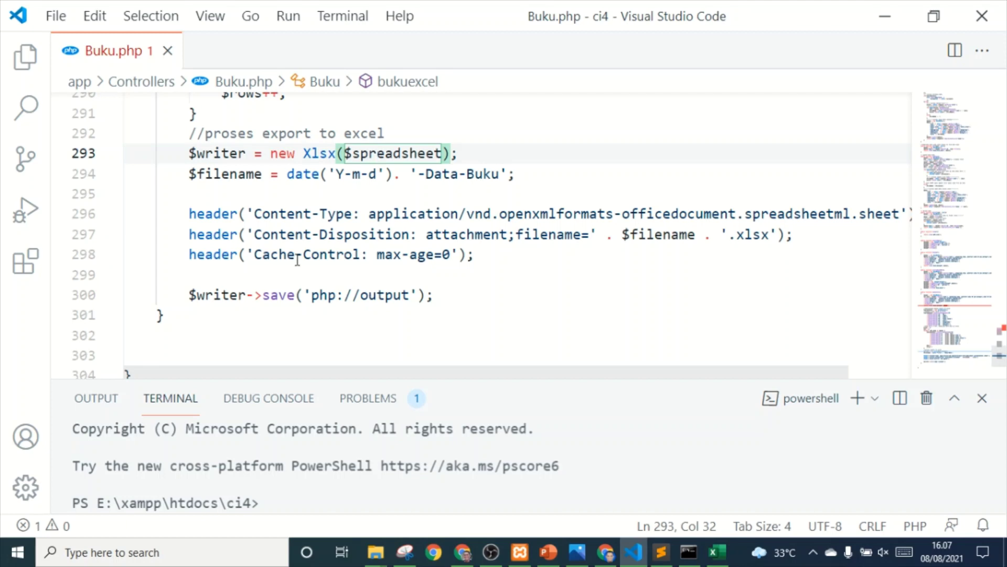
Step: Save Buku.php and look over the whole bukuexcel() function with its query, headers and download code
left_click(56, 17)
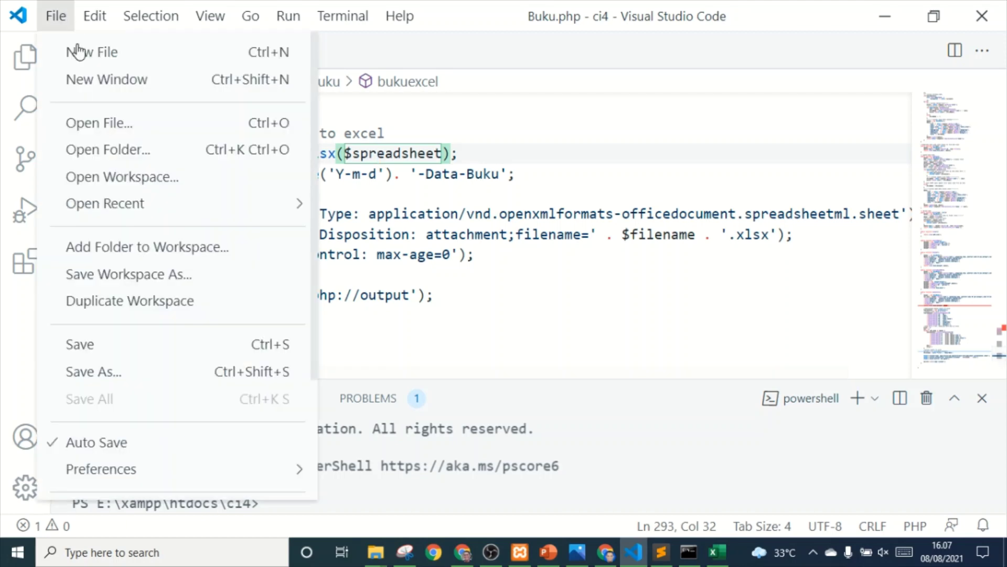
left_click(122, 338)
scroll(382, 322, "up", 2)
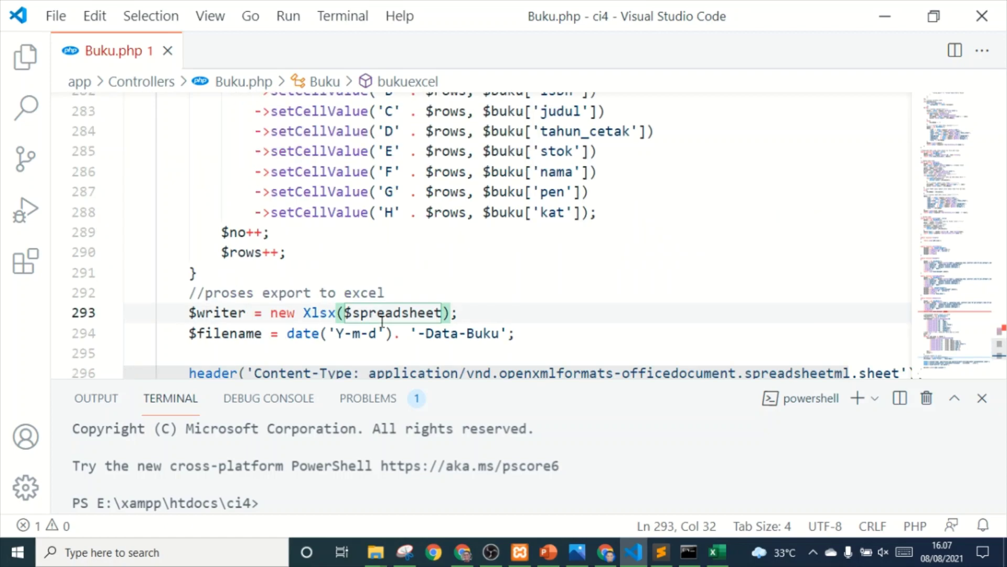
scroll(382, 322, "up", 2)
scroll(382, 321, "up", 2)
scroll(382, 322, "up", 3)
scroll(382, 322, "up", 2)
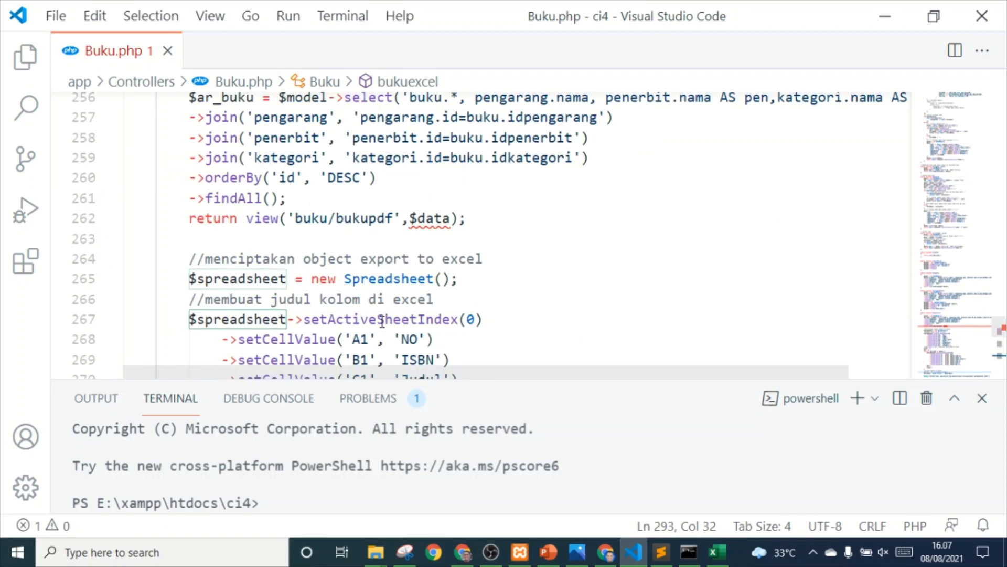
scroll(382, 322, "up", 3)
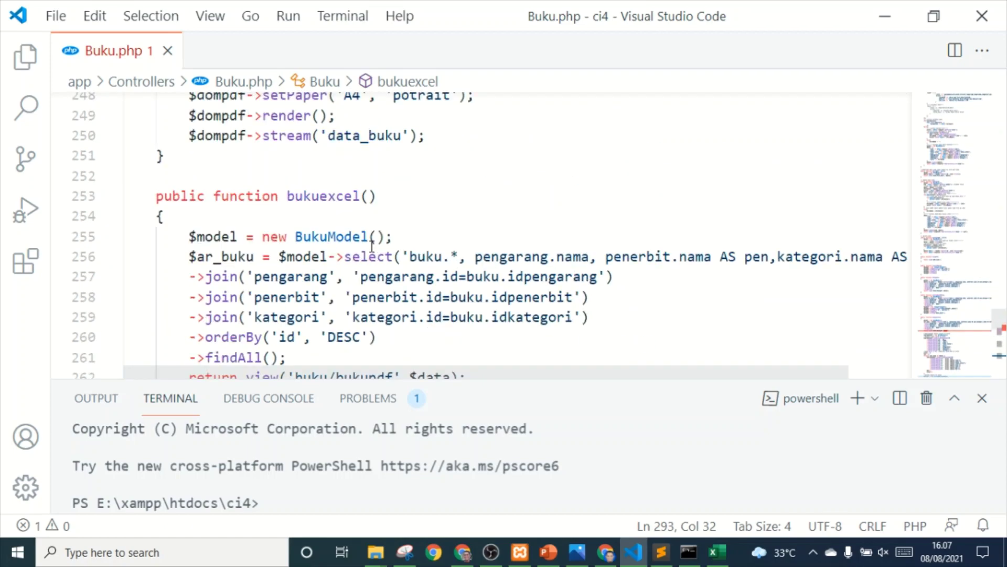
scroll(244, 165, "down", 3)
scroll(244, 166, "down", 2)
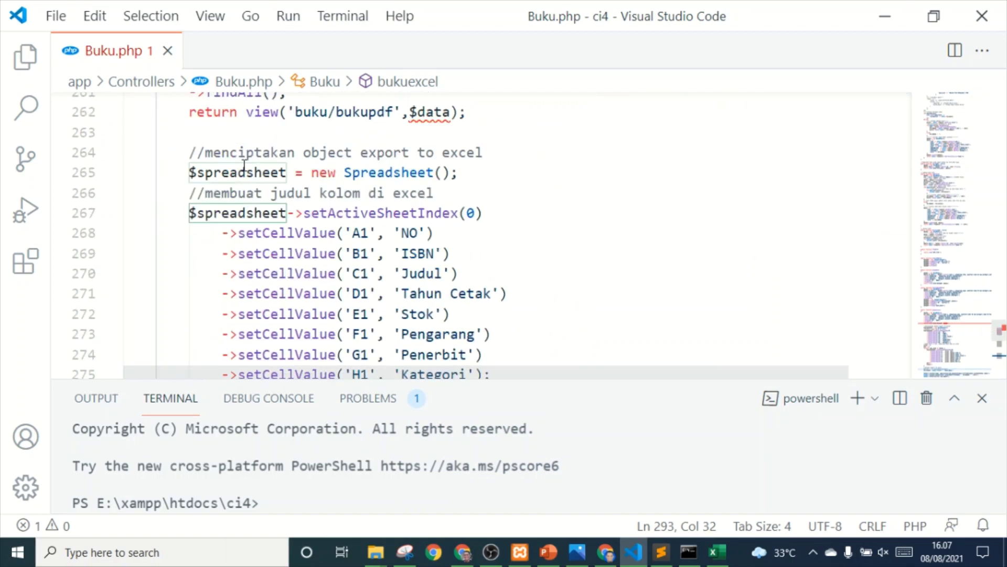
scroll(244, 166, "down", 3)
scroll(244, 166, "down", 2)
scroll(244, 166, "down", 2)
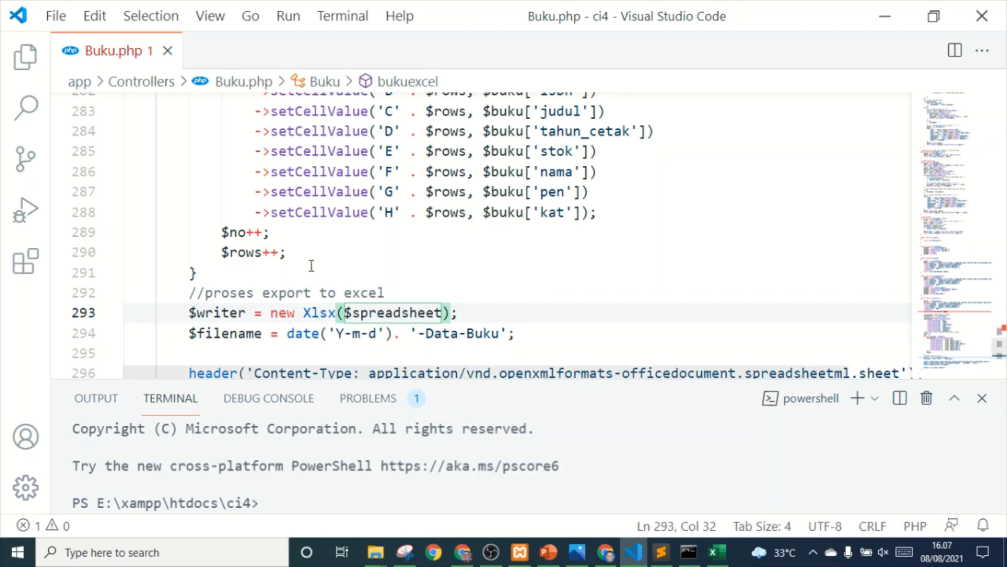
scroll(311, 266, "down", 3)
scroll(311, 266, "up", 7)
scroll(312, 265, "up", 4)
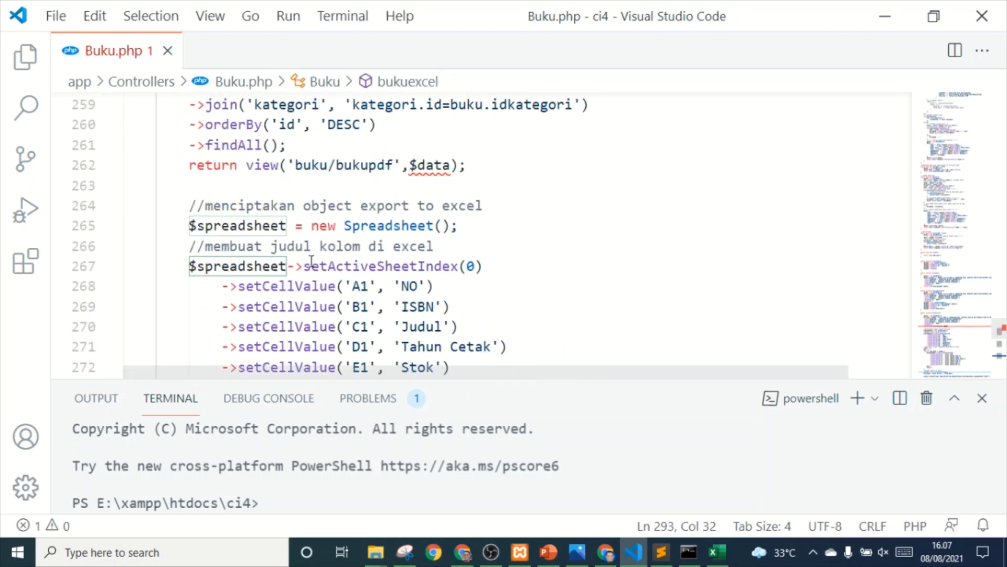
scroll(312, 263, "up", 3)
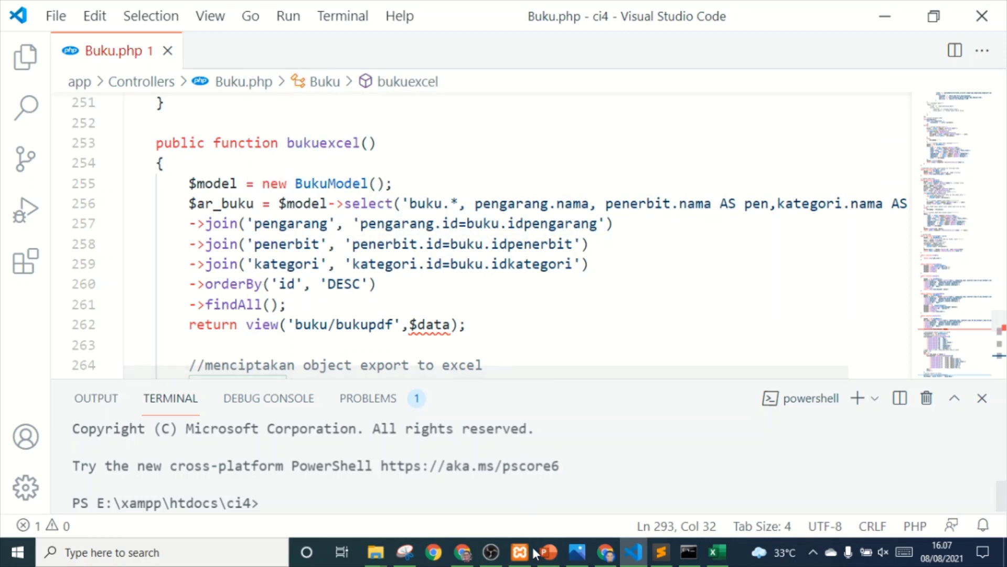
Step: Compare against PowerPoint slide 7's bukuExcel query code, then go back to Buku.php
left_click(549, 552)
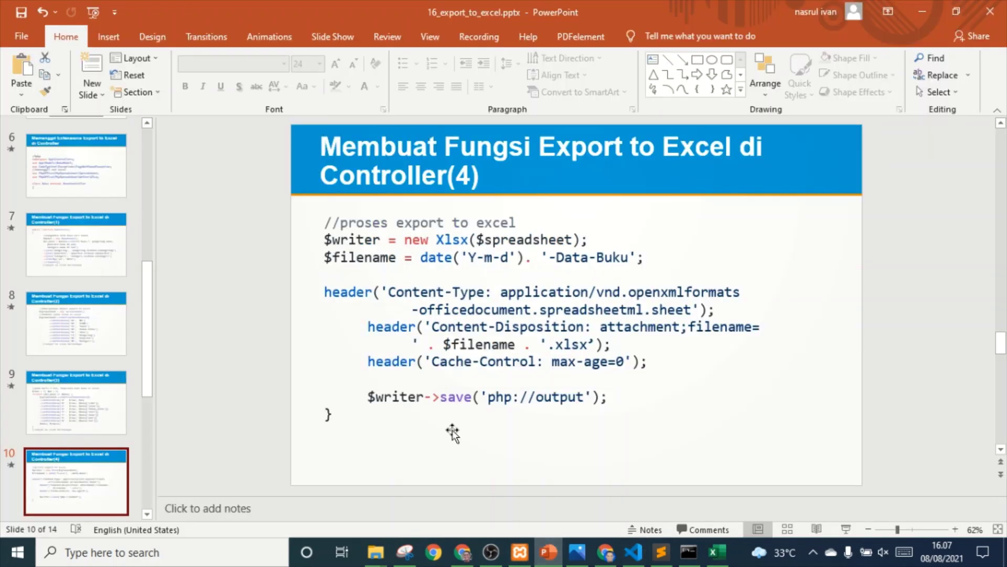
left_click(71, 253)
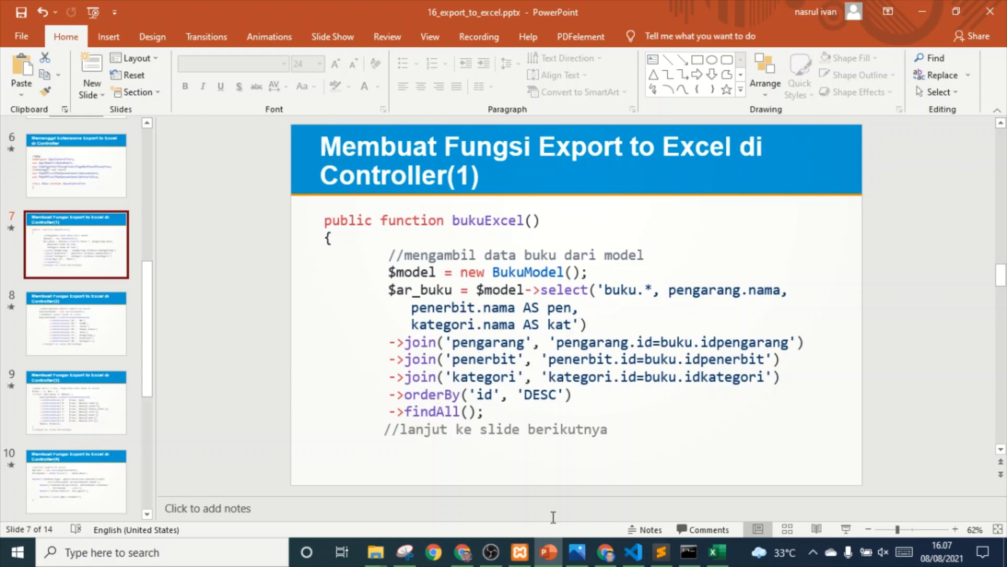
left_click(633, 552)
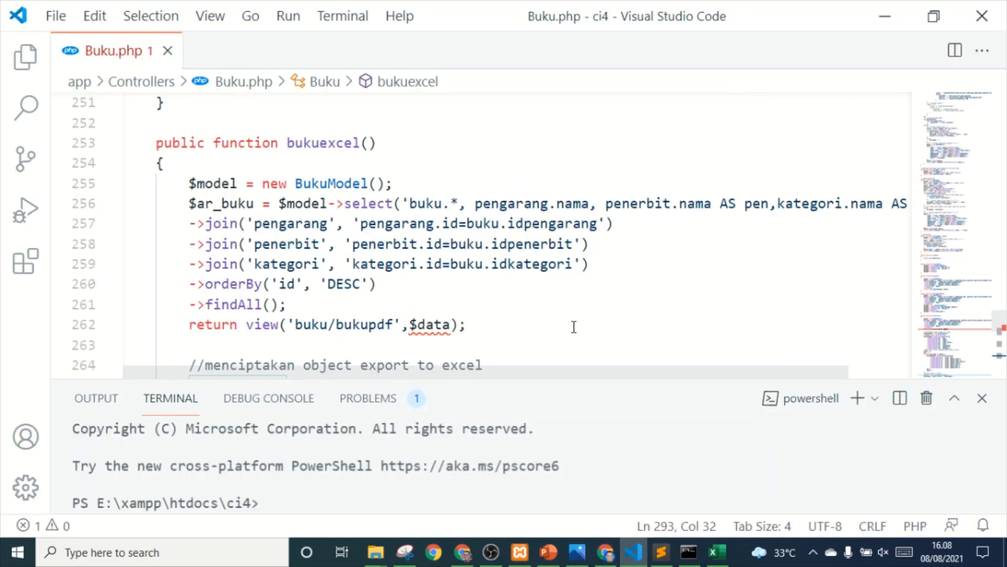
Step: Delete line 262's return view('buku/bukupdf',$data) so the query ends at findAll(), and save Buku.php
mouse_move(482, 322)
left_mouse_down()
mouse_move(367, 284)
mouse_move(350, 309)
left_mouse_up()
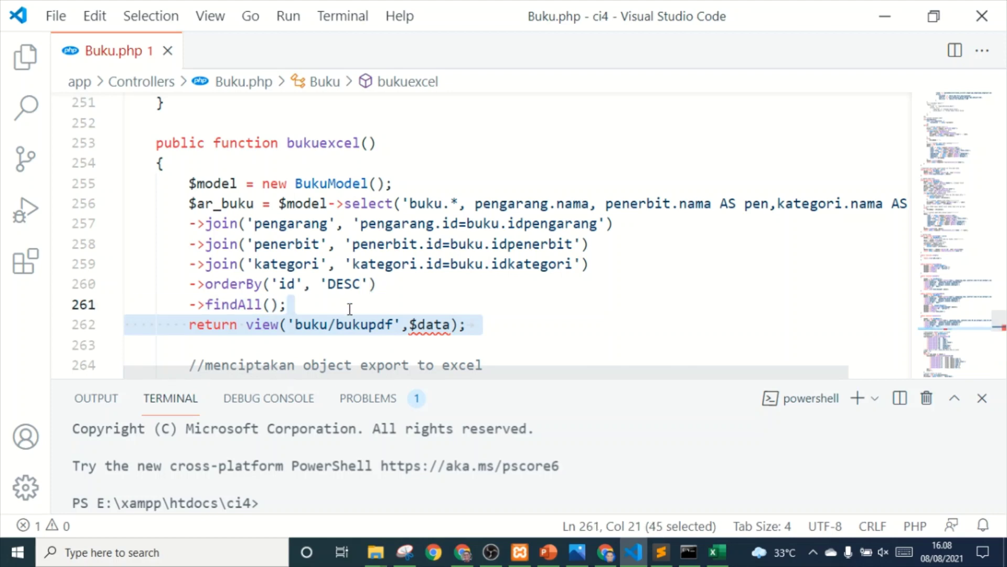
key("Delete")
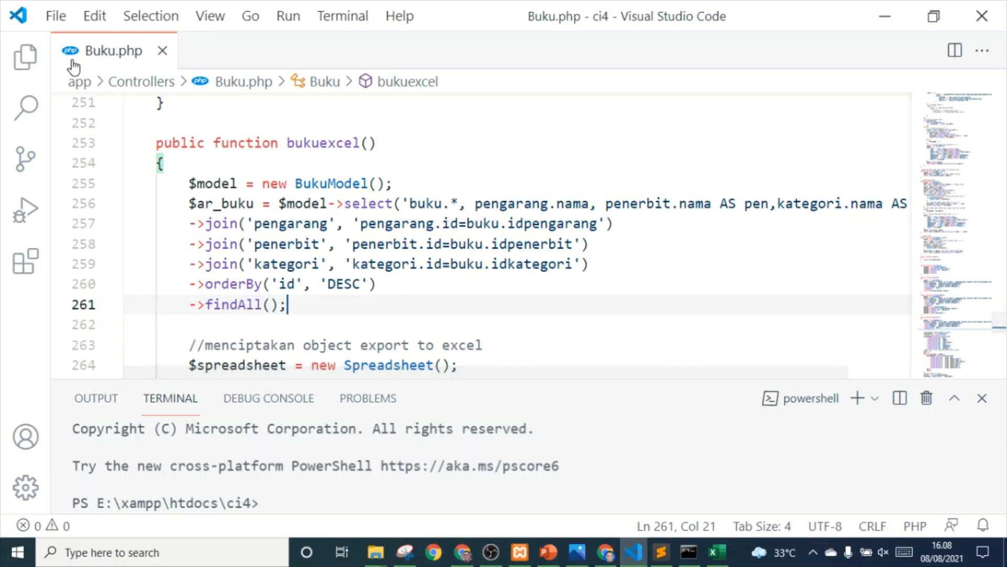
left_click(52, 26)
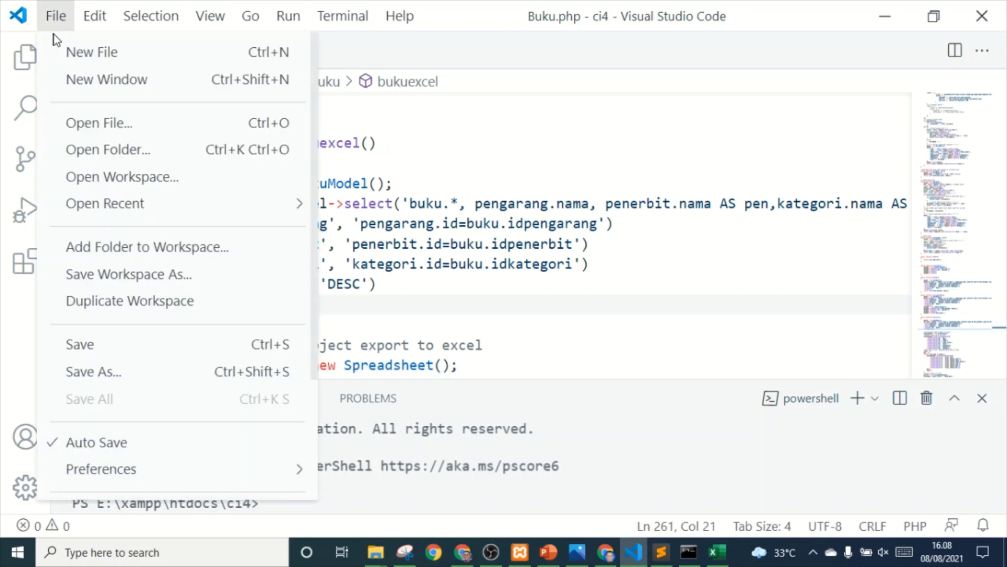
left_click(71, 350)
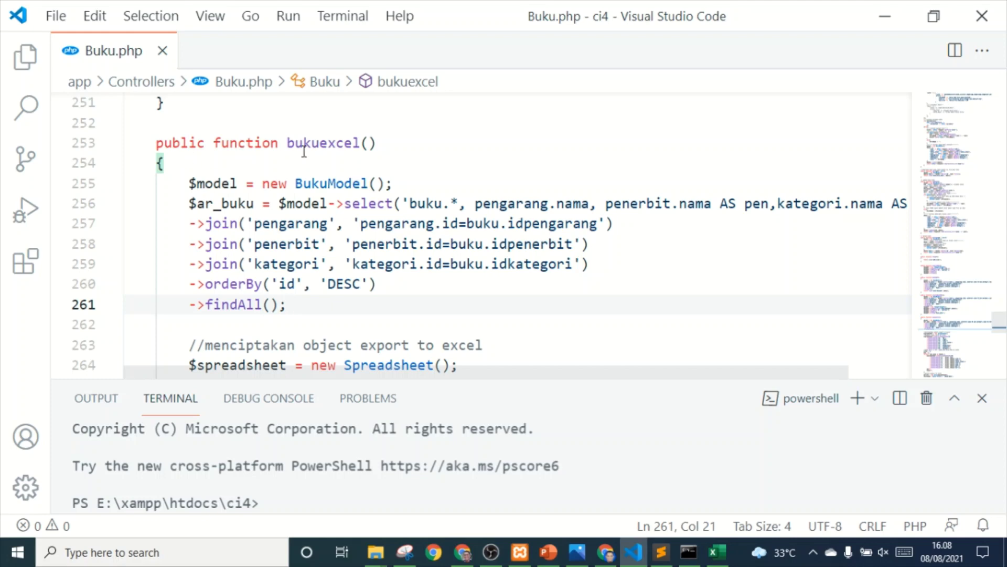
Step: Highlight the book query on lines 255–261 and scroll through the export code below it
scroll(216, 163, "down", 1)
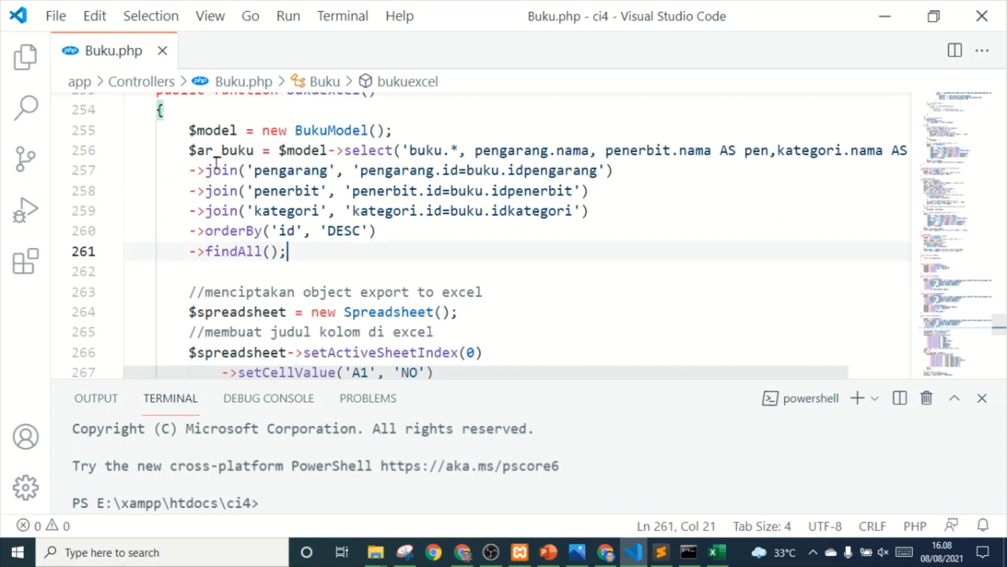
left_click(188, 130)
left_click_drag(189, 130, 309, 259)
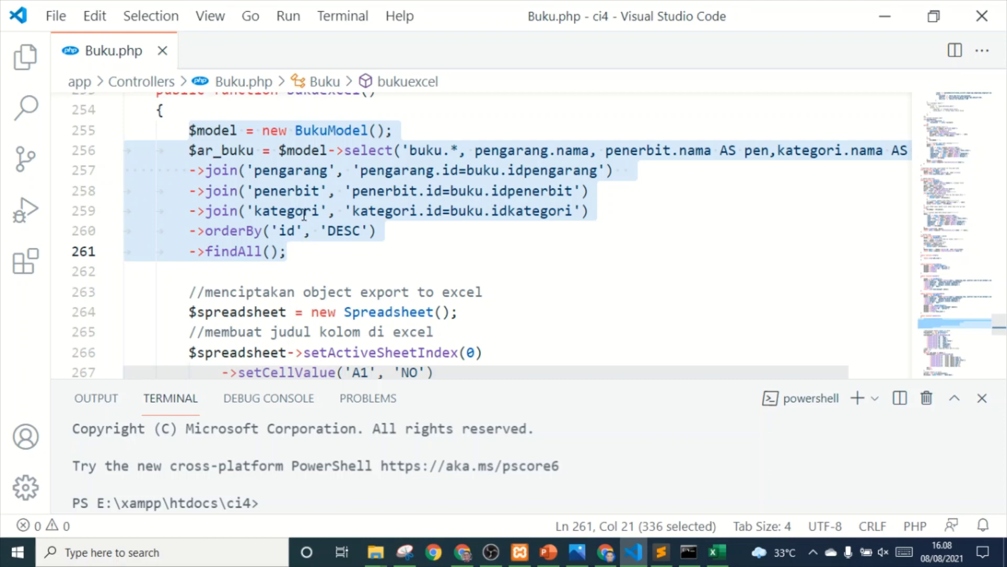
scroll(423, 140, "down", 2)
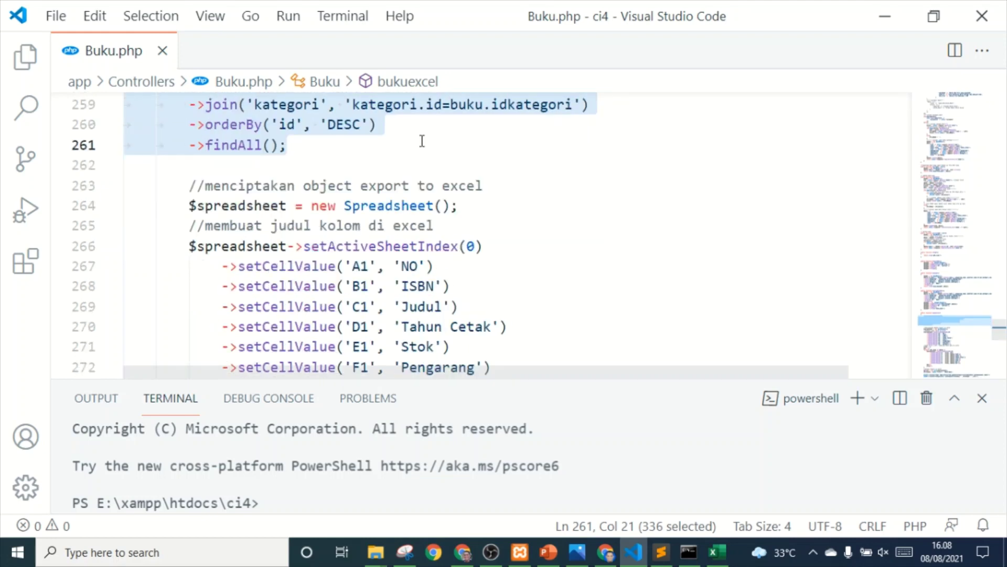
scroll(422, 141, "down", 2)
scroll(422, 141, "up", 1)
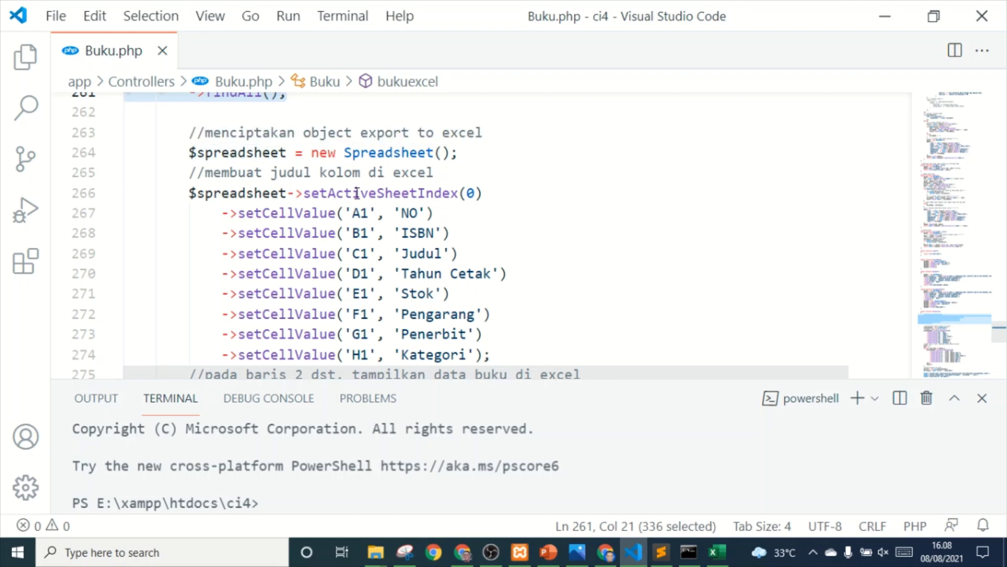
scroll(363, 226, "down", 2)
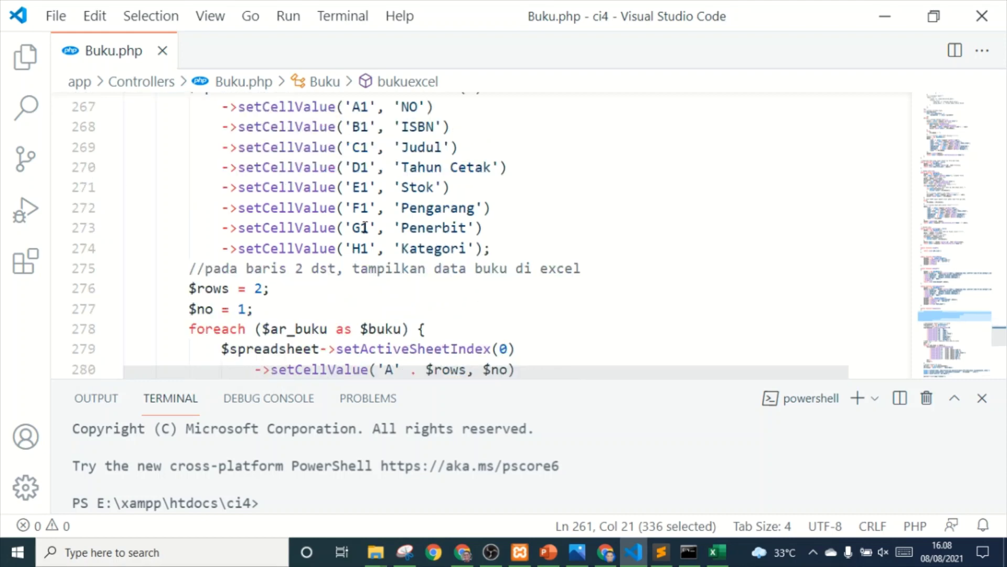
scroll(374, 131, "down", 2)
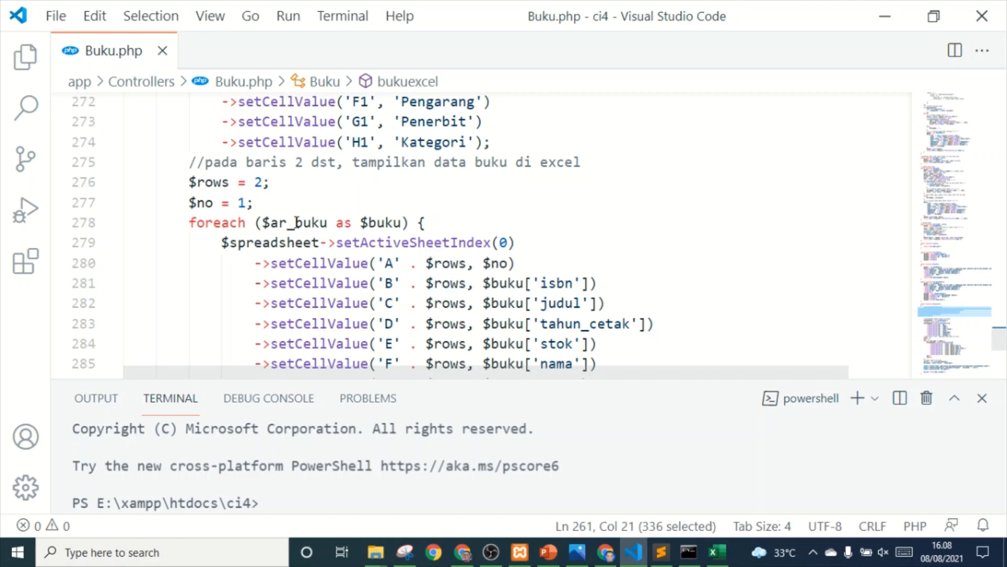
Step: Check the export code down to the save call, then bring PowerPoint's slide 7 back up
left_click(297, 222)
scroll(297, 223, "up", 3)
scroll(297, 223, "up", 1)
scroll(297, 222, "up", 3)
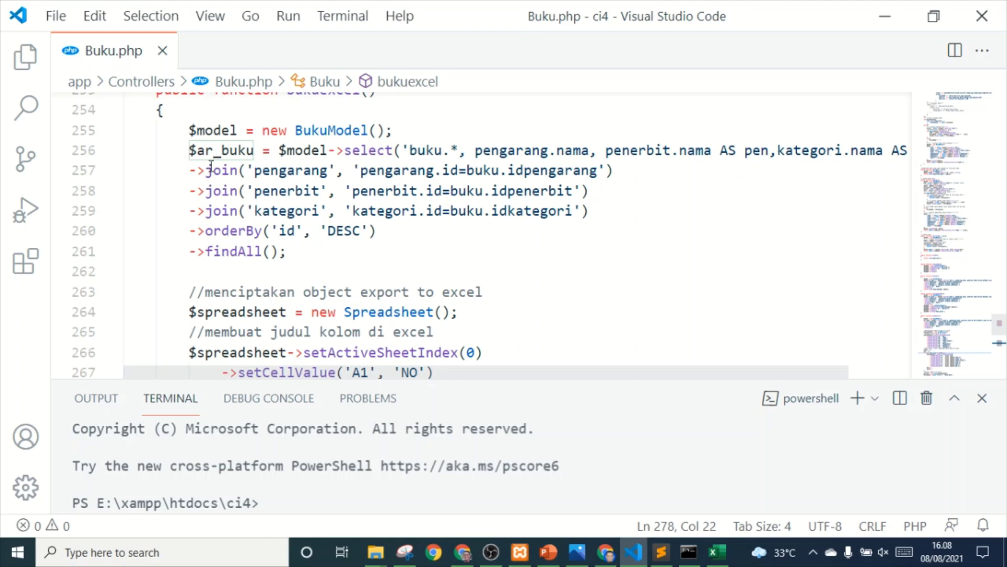
scroll(274, 213, "down", 5)
scroll(274, 212, "down", 2)
scroll(274, 215, "down", 3)
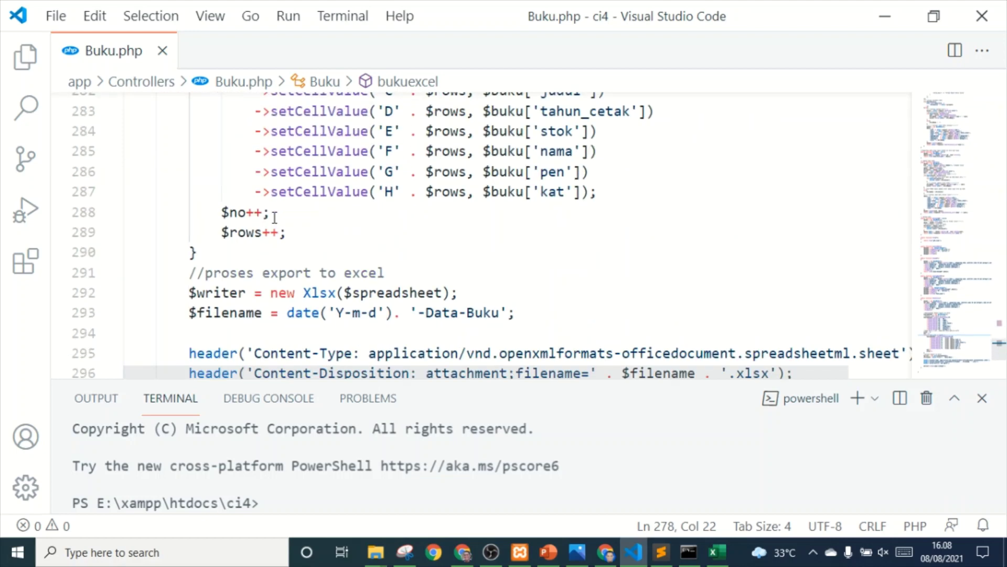
scroll(274, 217, "down", 1)
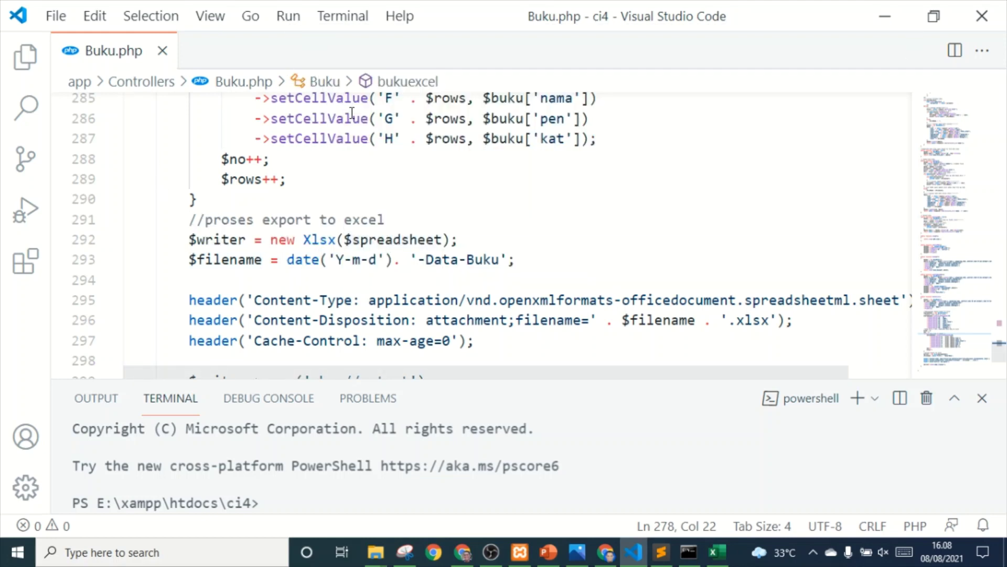
scroll(387, 240, "down", 1)
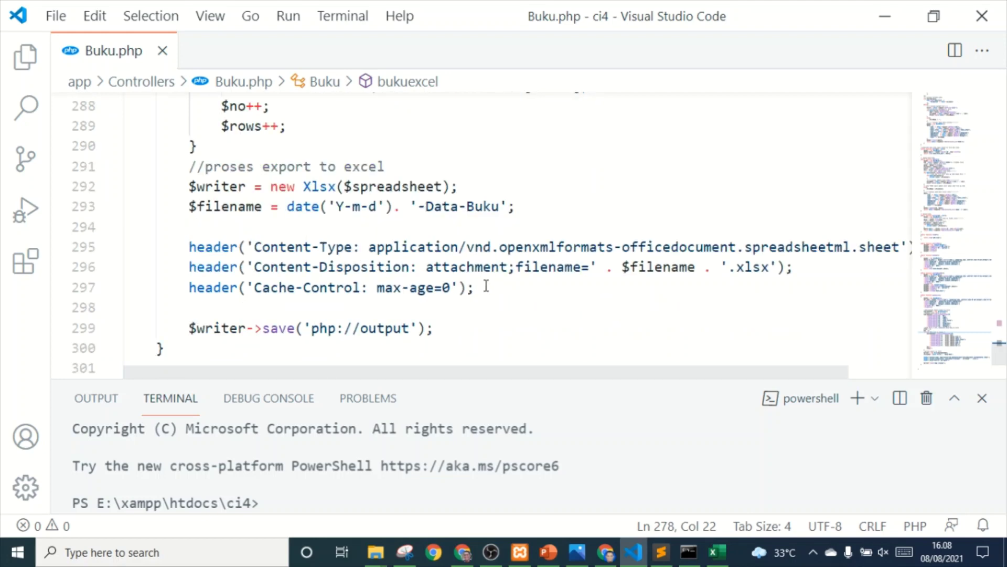
left_click(548, 552)
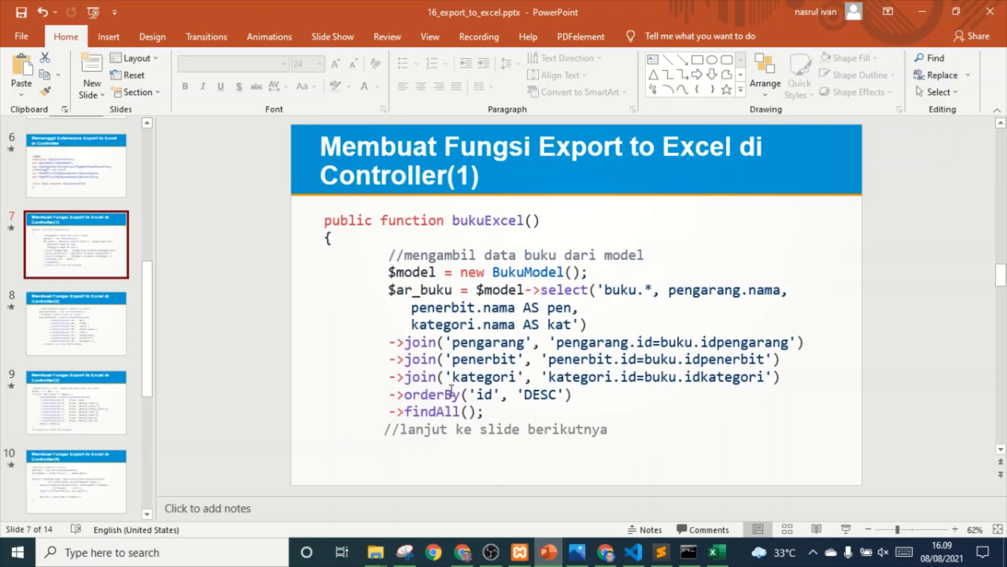
Step: View slide 11's new '/bukuexcel' route to Buku::bukuexcel, then return to the code
scroll(84, 425, "down", 3)
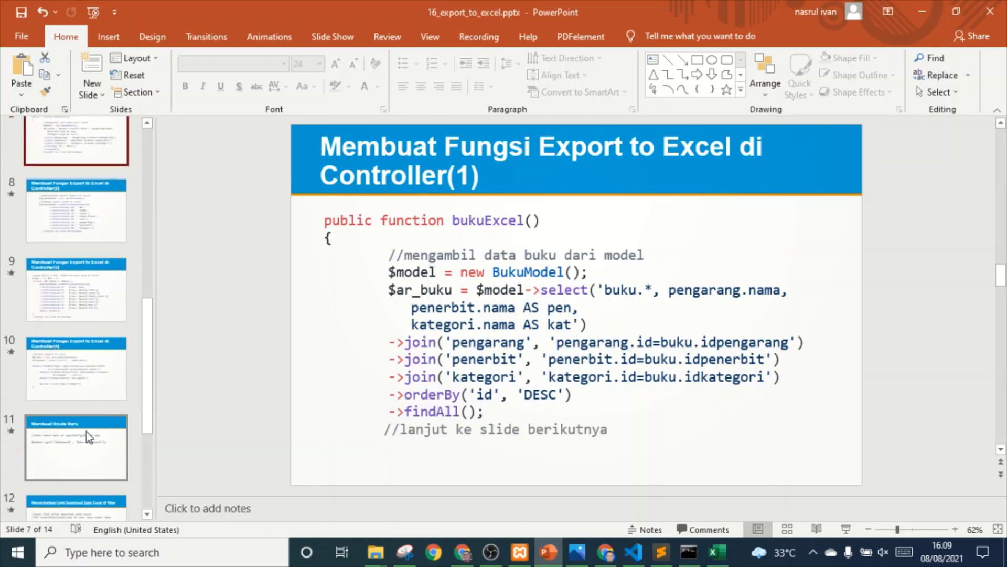
left_click(96, 464)
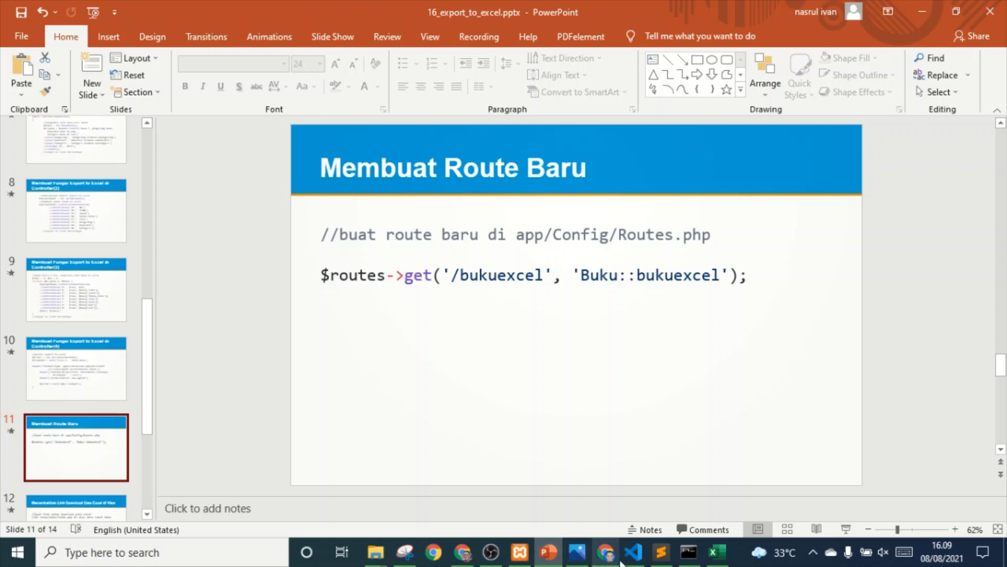
left_click(633, 552)
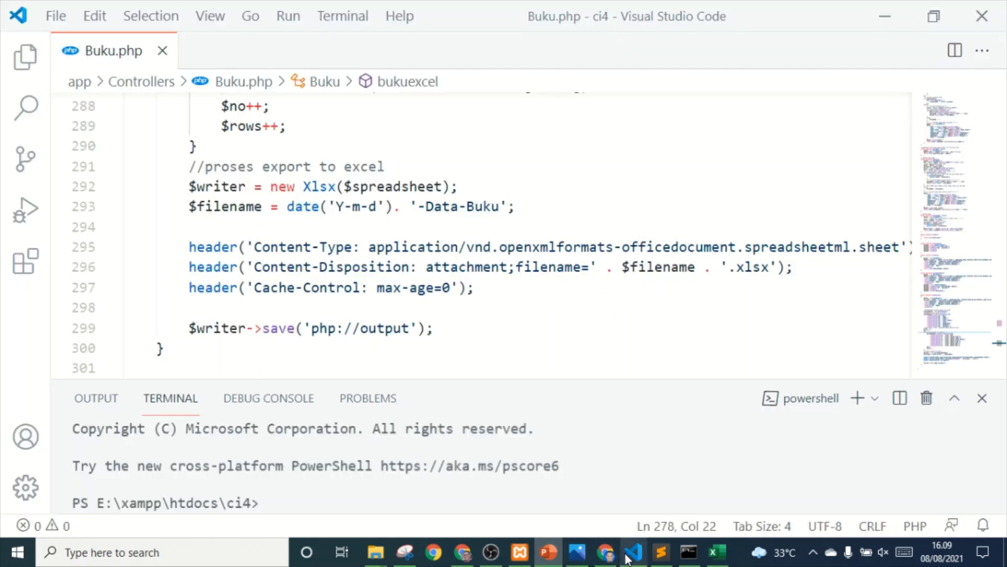
Step: Open Routes.php from the Config folder in the file explorer
left_click(26, 57)
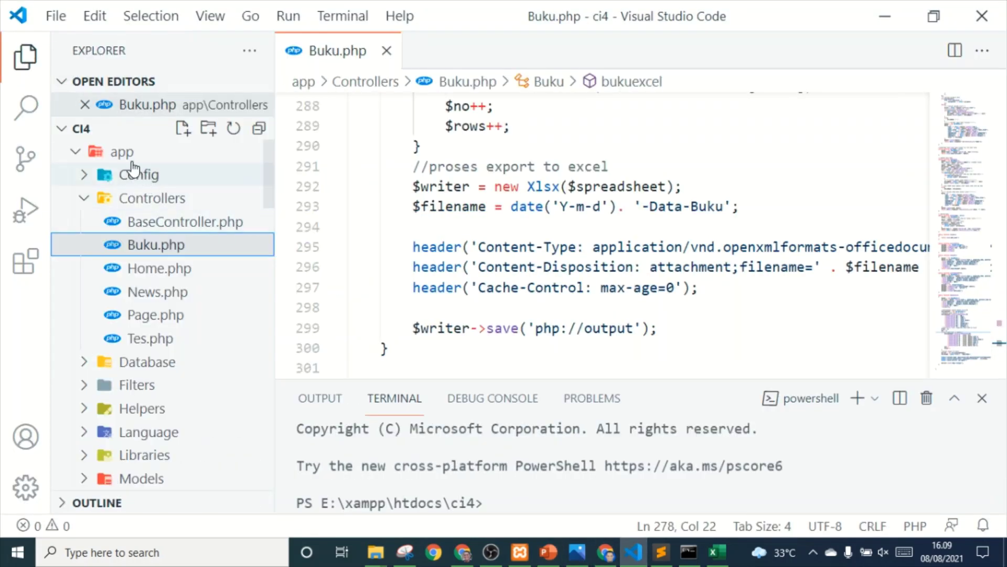
left_click(145, 181)
scroll(141, 225, "down", 3)
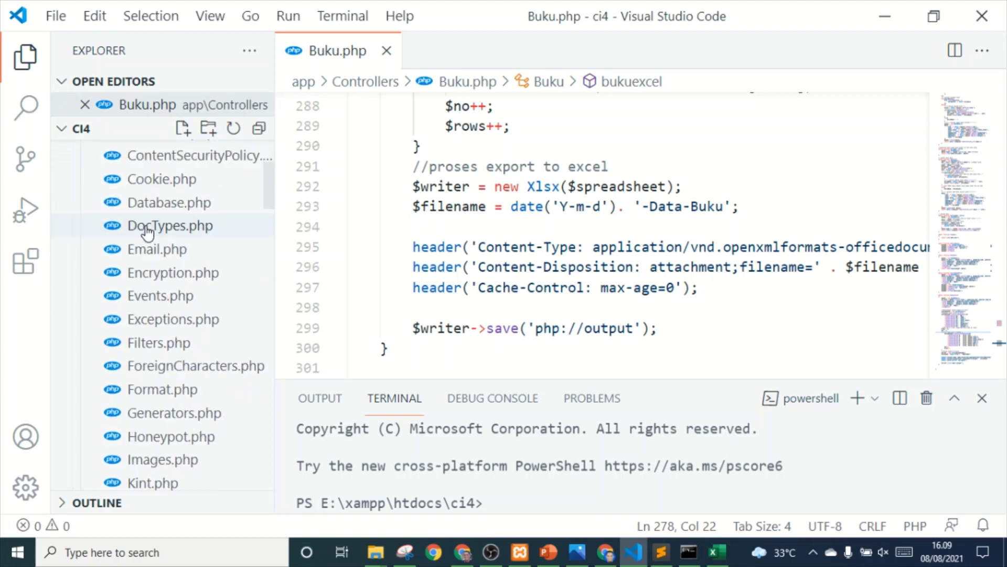
scroll(139, 241, "down", 2)
scroll(147, 272, "down", 2)
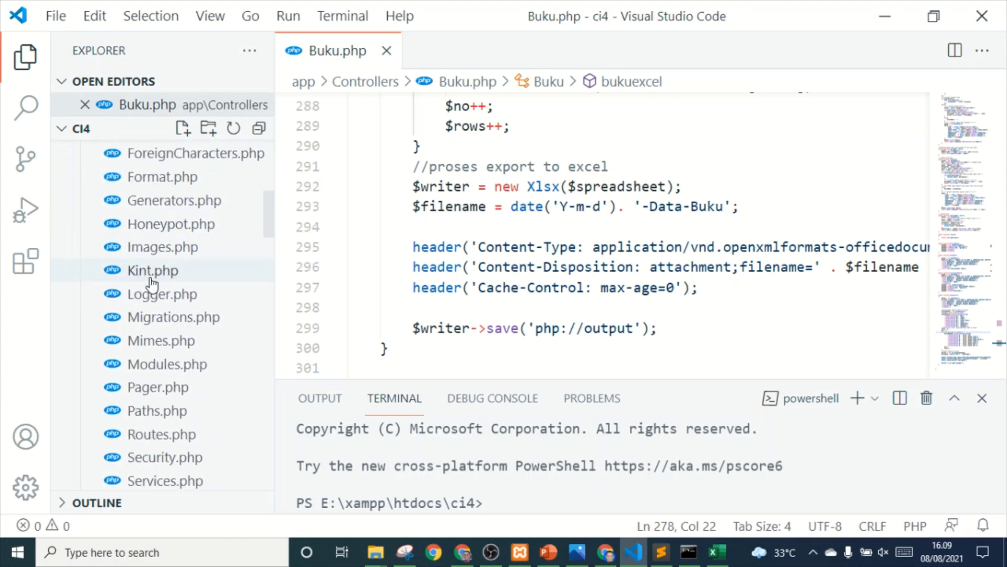
left_click(184, 435)
Step: Duplicate the bukupdf route onto line 76 and rename it to '/bukuexcel' → Buku::bukuexcel
left_click_drag(693, 321, 345, 317)
key("ctrl+c")
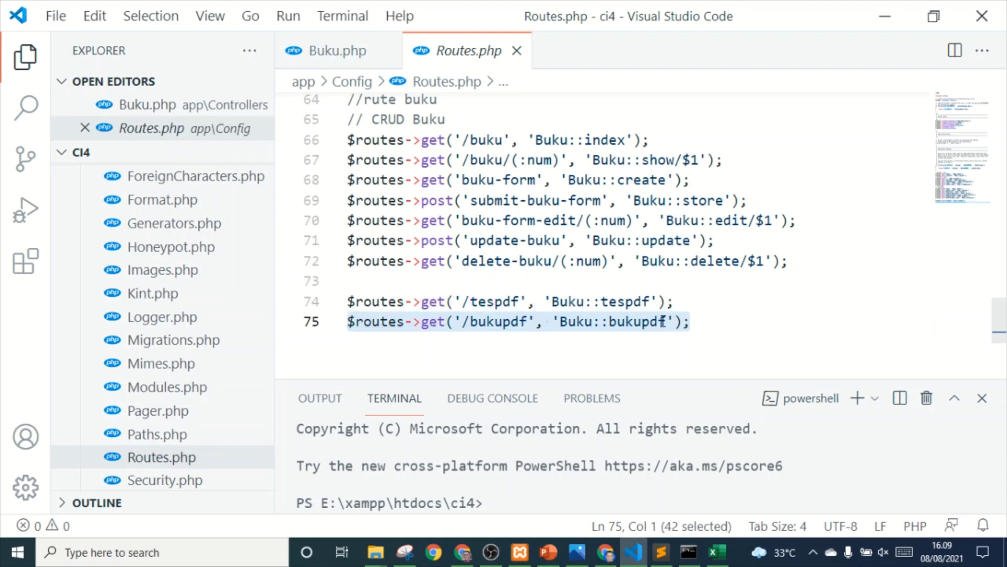
left_click(727, 318)
key("Return")
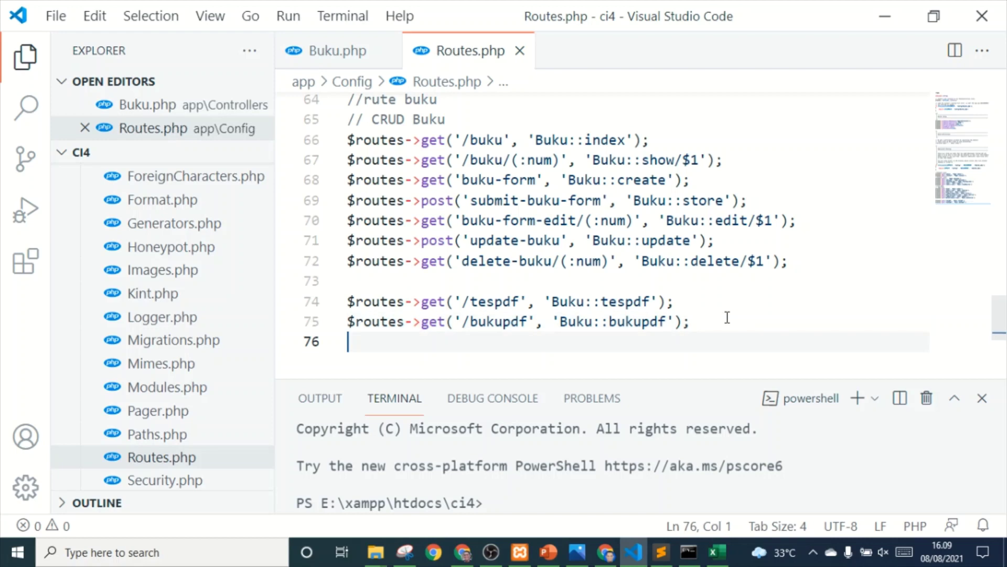
key("ctrl+v")
scroll(528, 338, "down", 1)
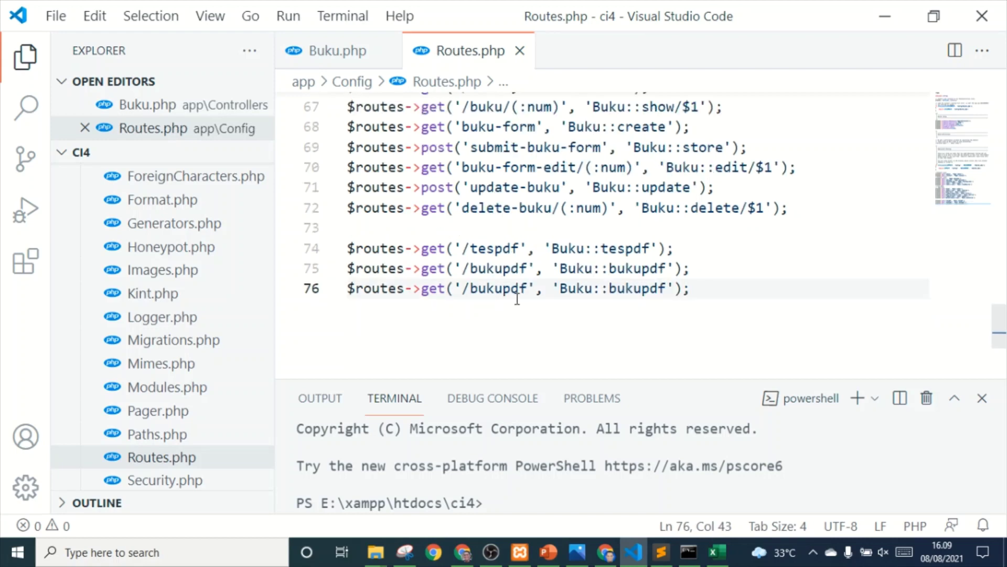
left_click(528, 288)
key("BackSpace")
key("BackSpace")
key("BackSpace")
type("ex")
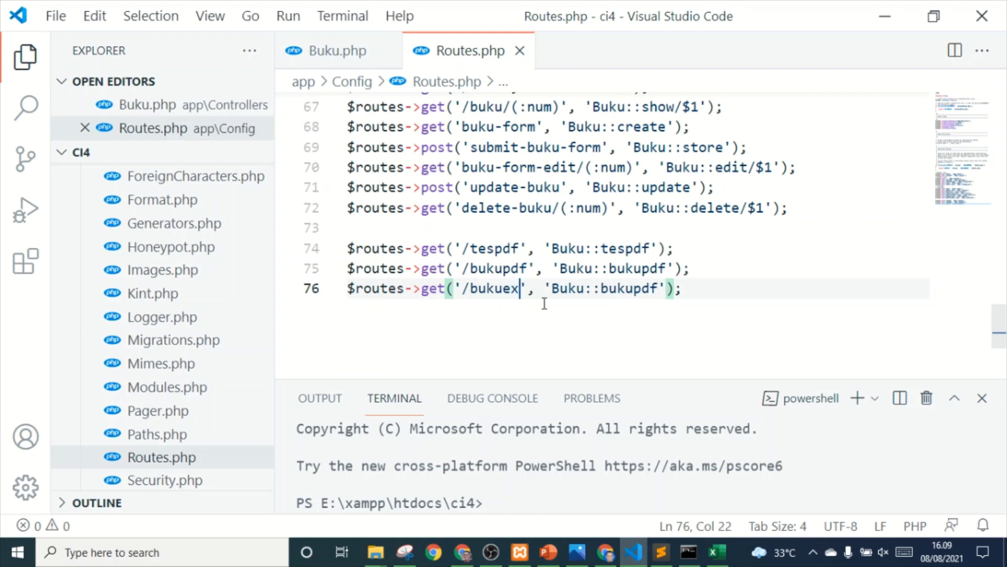
type("cel")
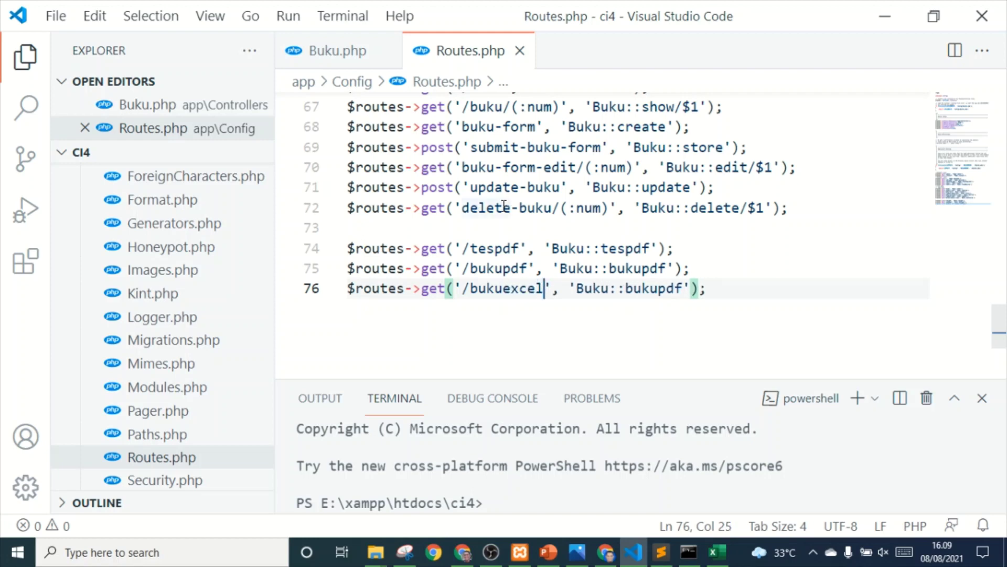
left_click(690, 288)
key("BackSpace")
key("BackSpace")
key("BackSpace")
type("exce")
type("l")
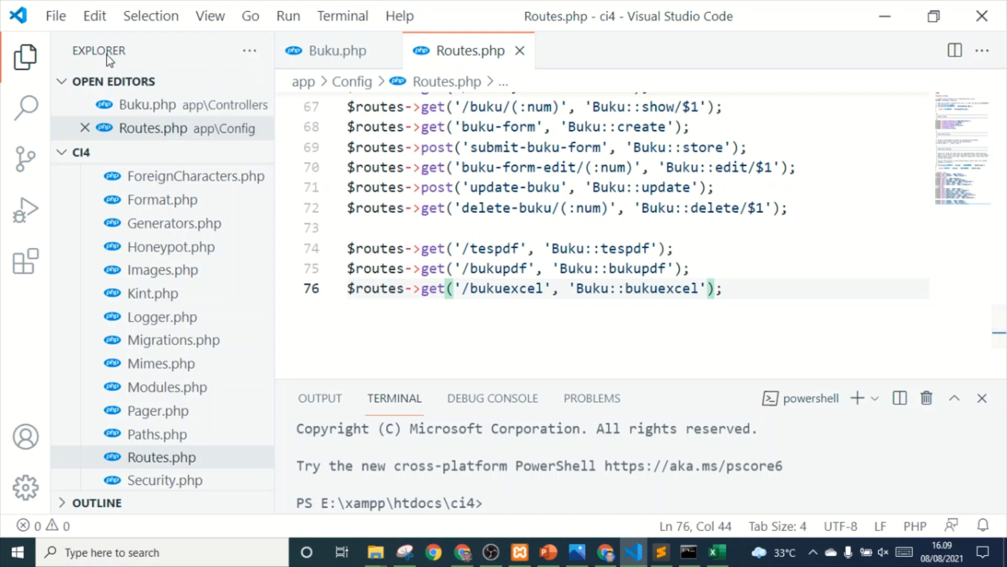
Step: Save Routes.php and go back to PowerPoint's slide 11
left_click(52, 16)
left_click(96, 352)
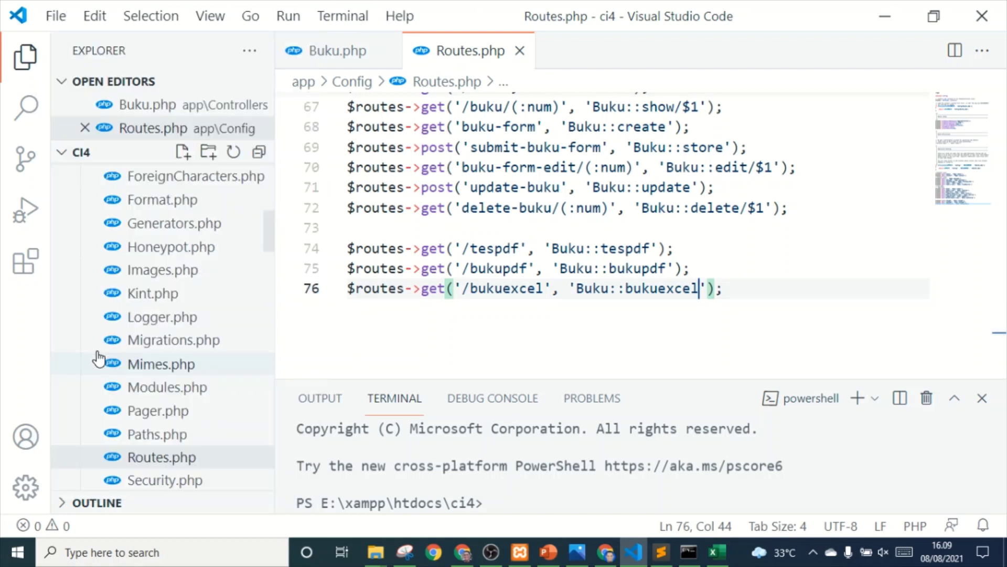
left_click(549, 552)
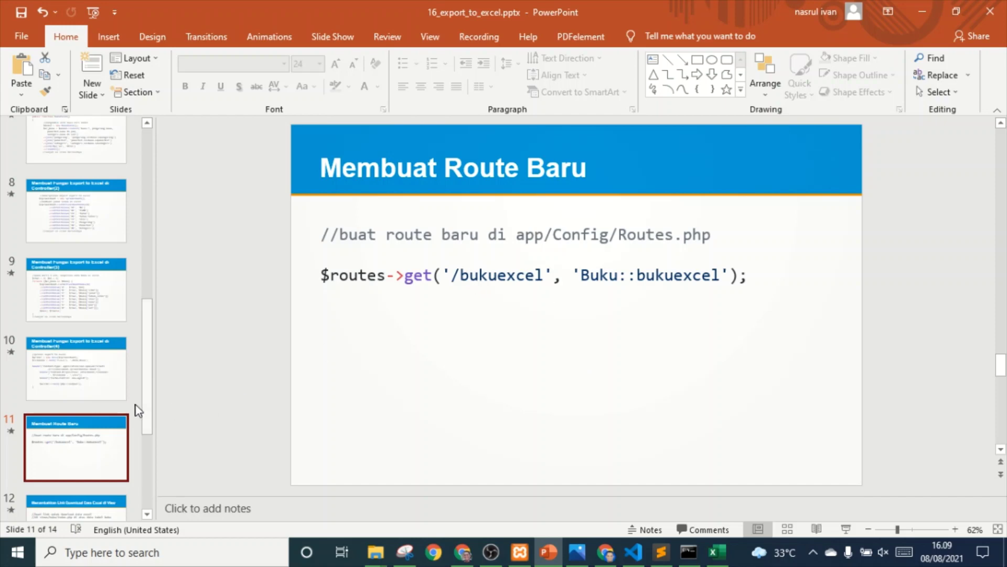
Step: Show slide 12 with the btn-danger 'Export To Excel' link code for views/buku/index.php
scroll(135, 406, "down", 1)
left_click(102, 436)
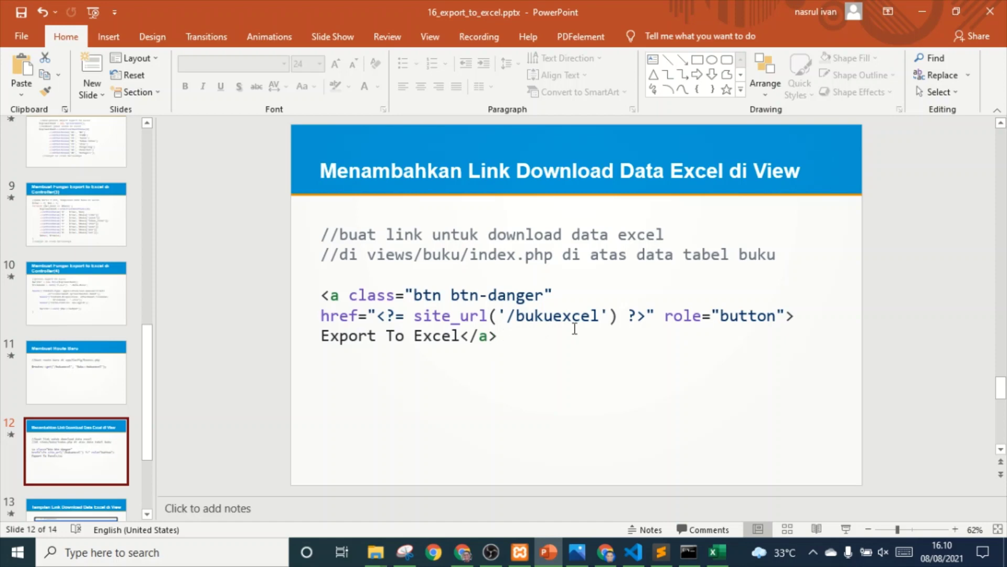
Step: Open app/Views/buku/index.php and hide the sidebar to widen the editor
left_click(633, 551)
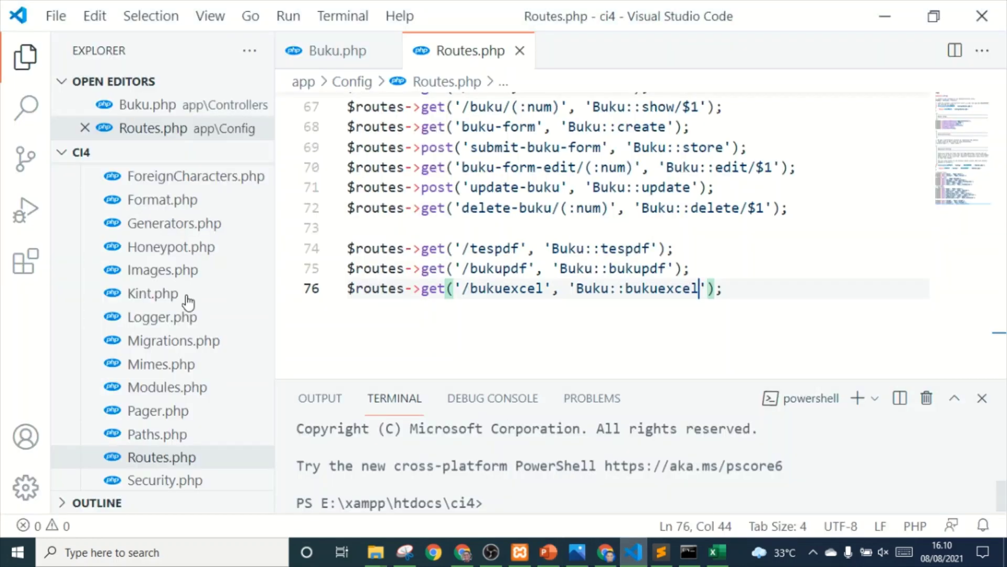
scroll(158, 315, "down", 2)
scroll(135, 331, "down", 5)
scroll(134, 328, "down", 3)
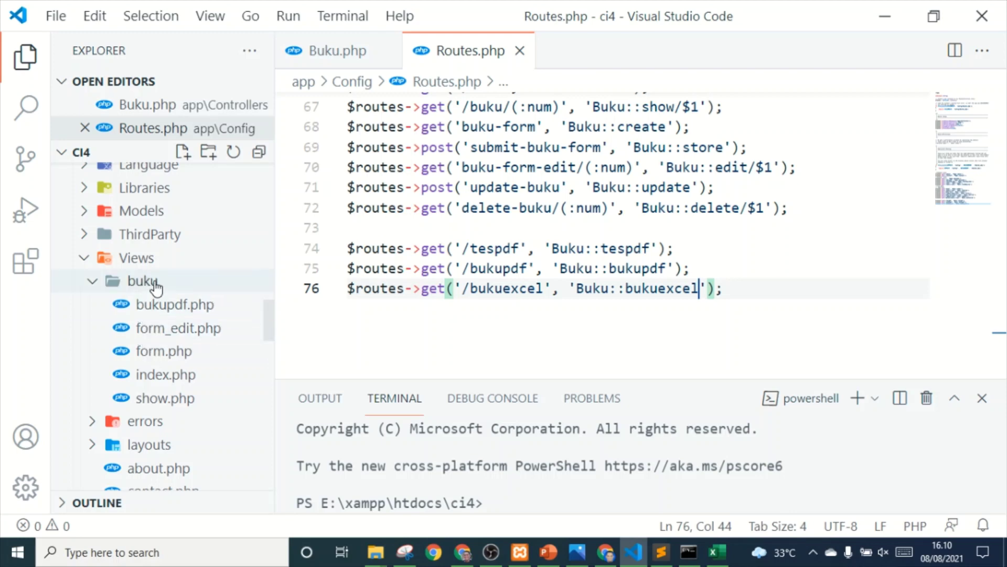
left_click(178, 373)
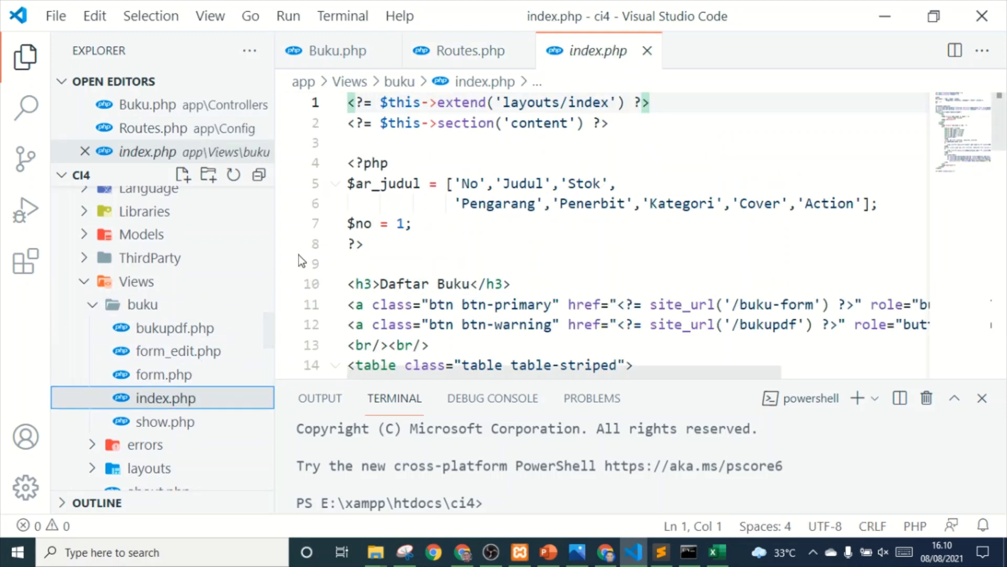
left_click(283, 247)
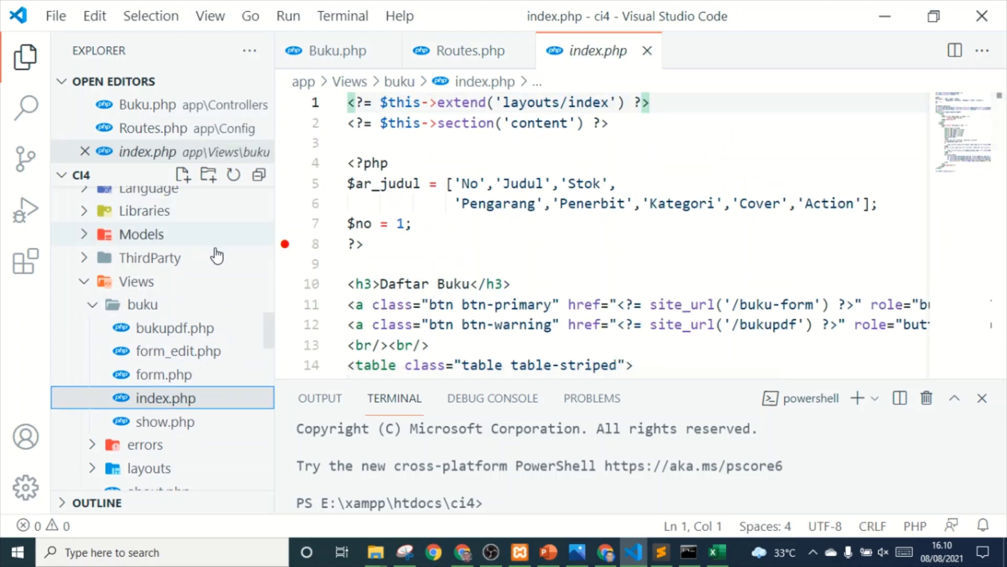
key("ctrl+b")
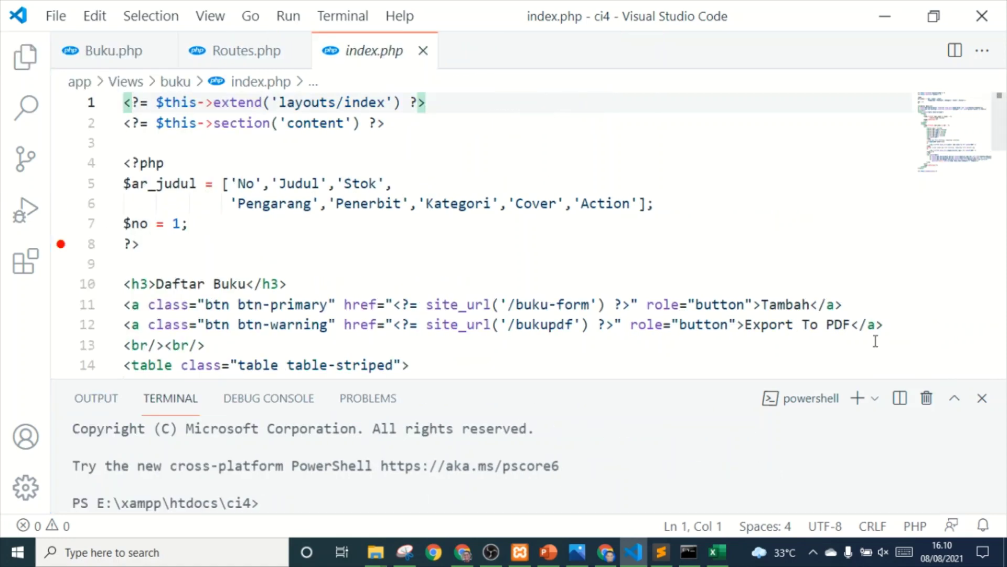
Step: Copy the Export To PDF link onto line 13 and change its class to btn-danger
left_click_drag(884, 325, 105, 334)
key("ctrl+c")
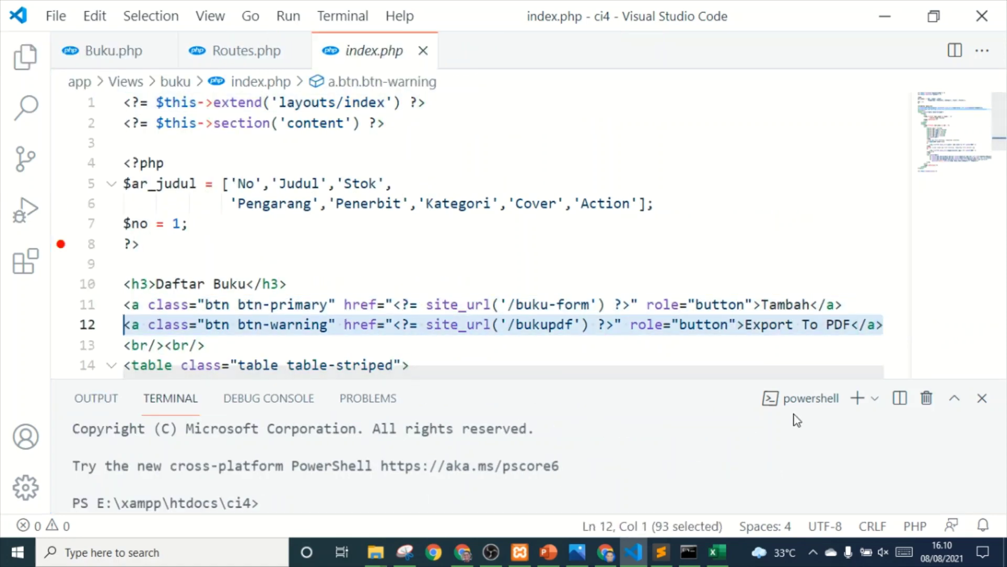
left_click(892, 327)
key("Return")
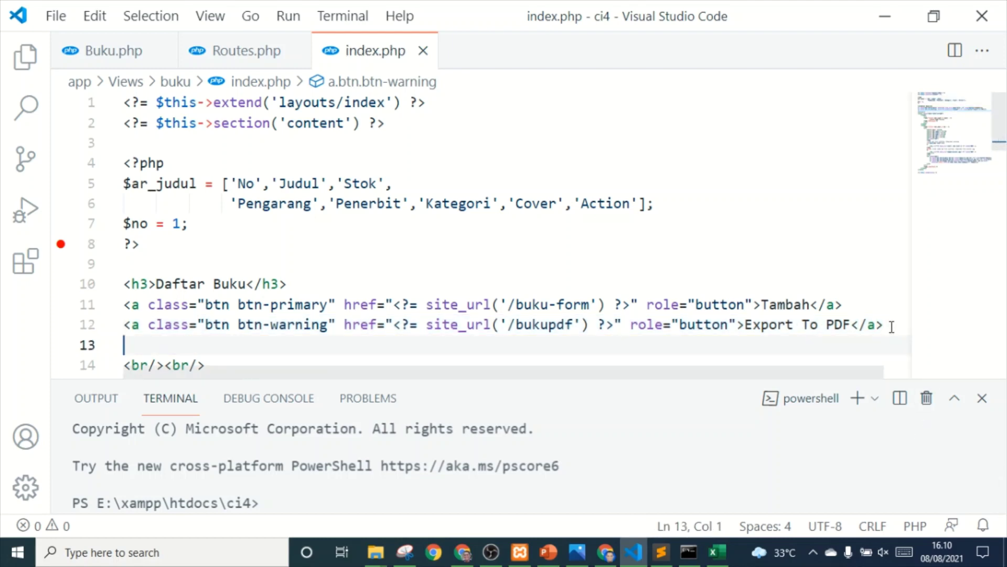
key("ctrl+v")
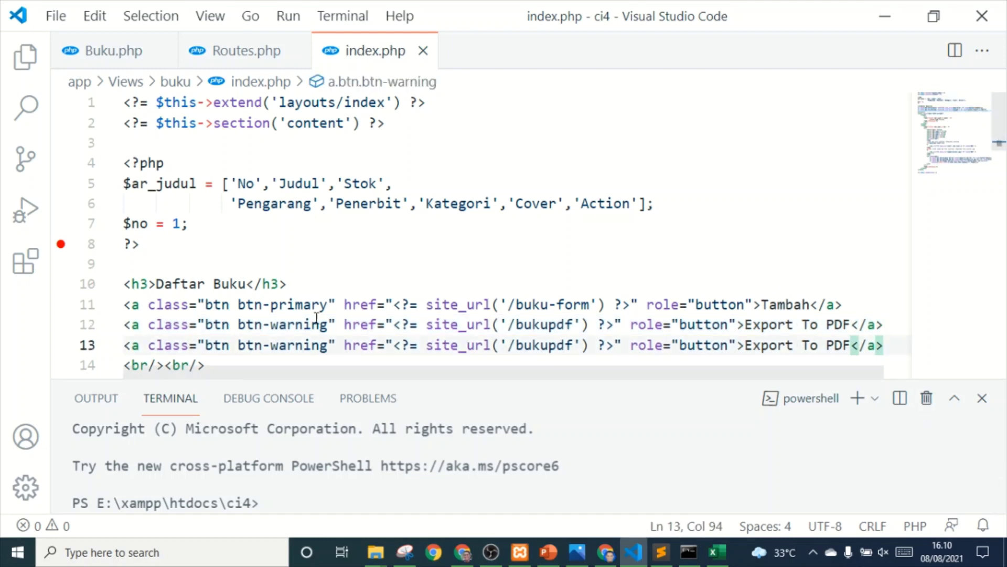
left_click(329, 346)
key("BackSpace")
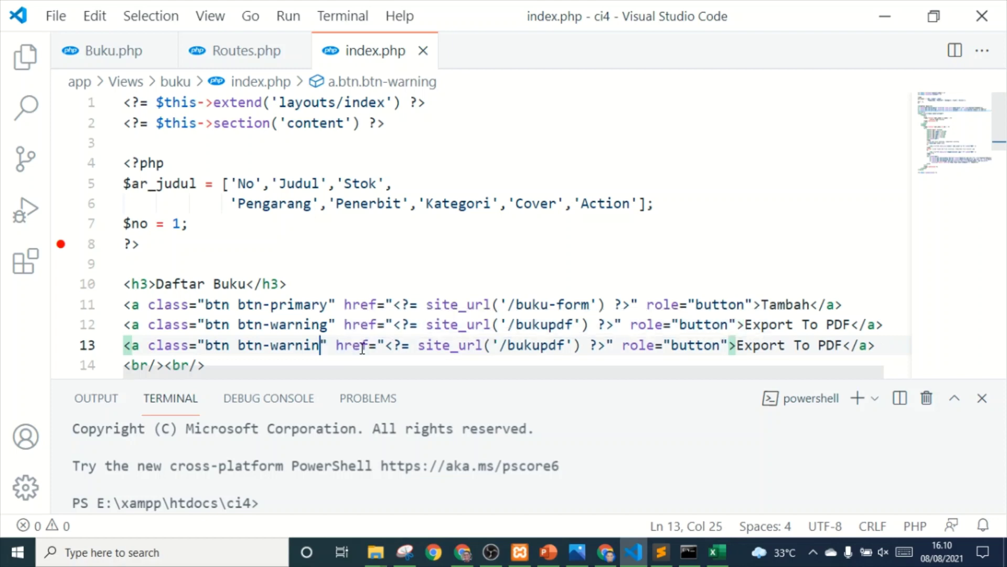
key("BackSpace")
key("BackSpace")
key("BackSpace")
key("BackSpace")
key("BackSpace")
key("BackSpace")
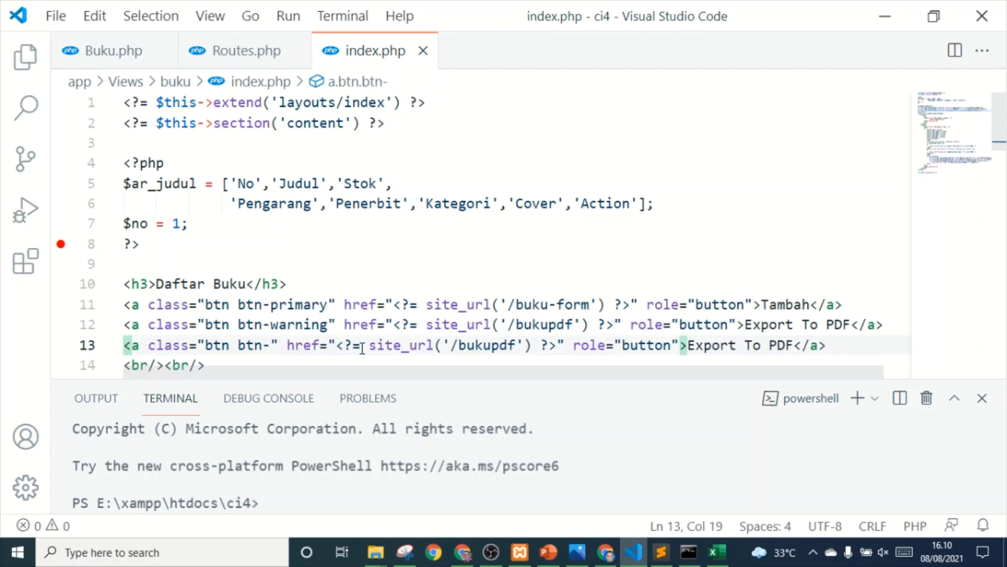
type("dabger")
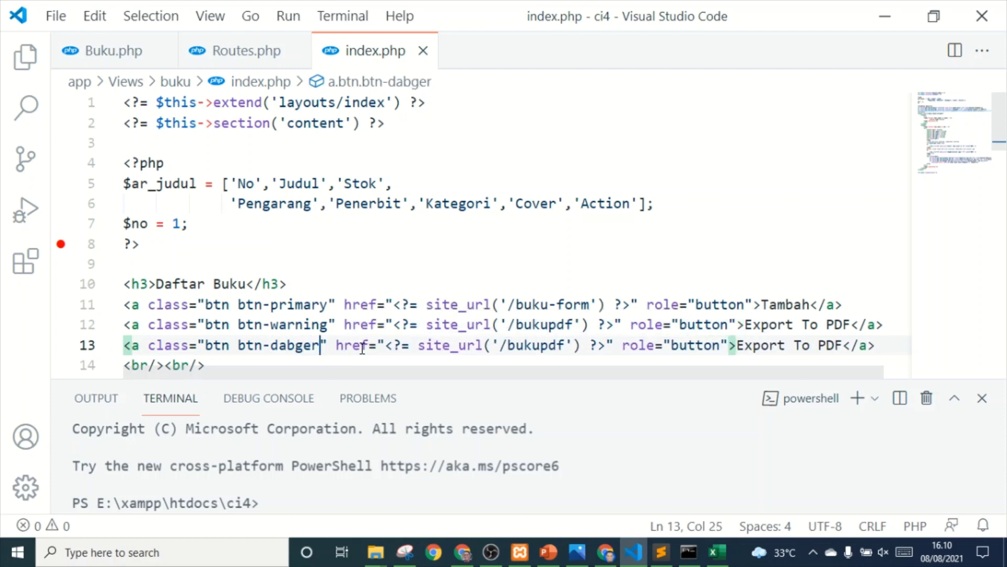
key("Left")
key("Left")
key("Left")
key("BackSpace")
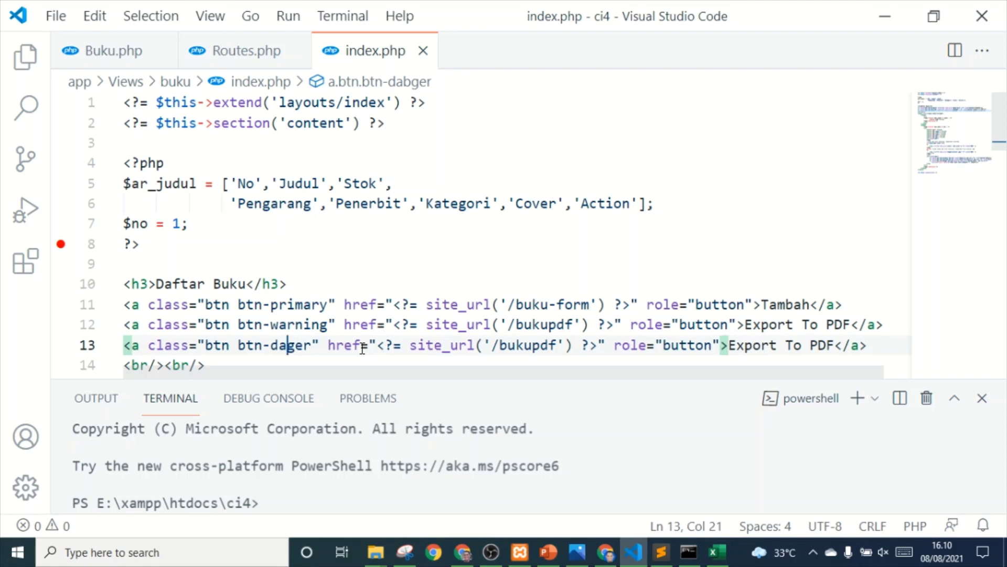
type("n")
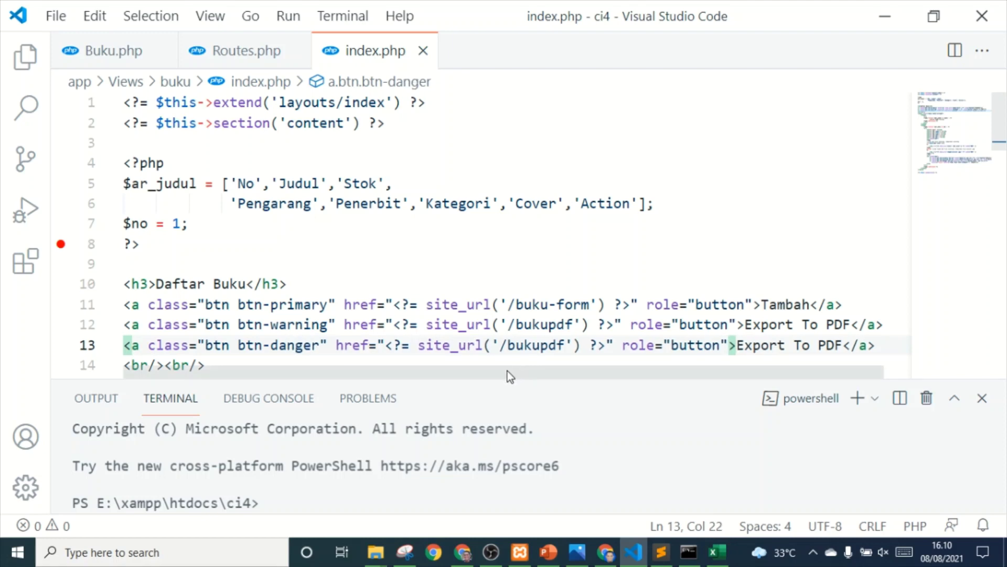
Step: Point the new link to '/bukuexcel', relabel it 'Export To Excel', and save index.php
left_click(566, 345)
key("BackSpace")
key("BackSpace")
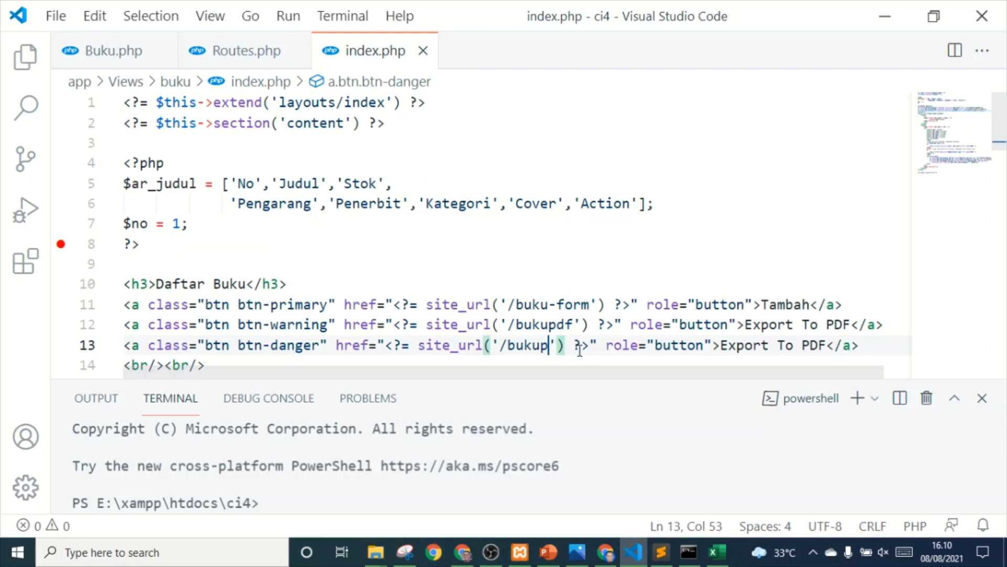
key("BackSpace")
type("ex")
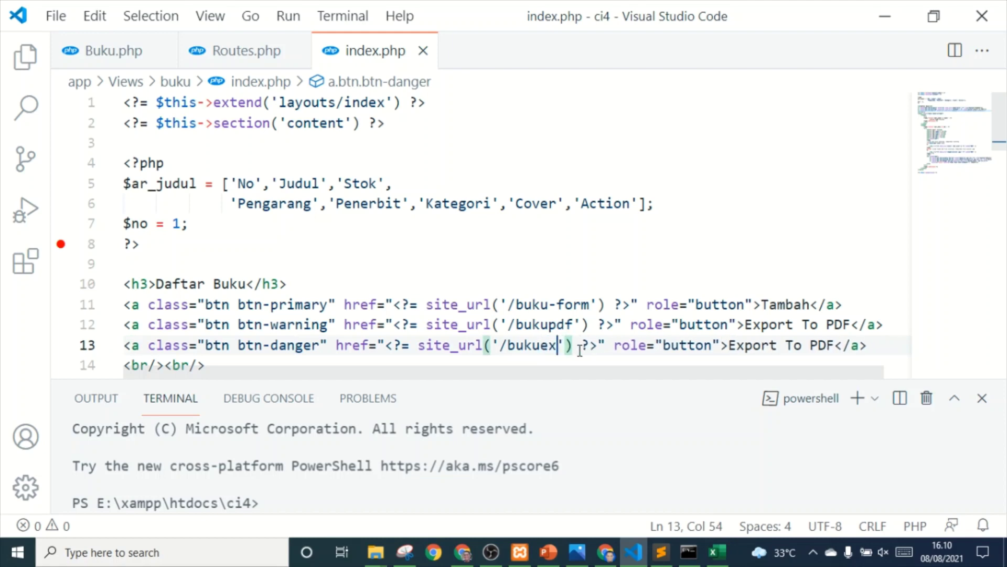
type("cel")
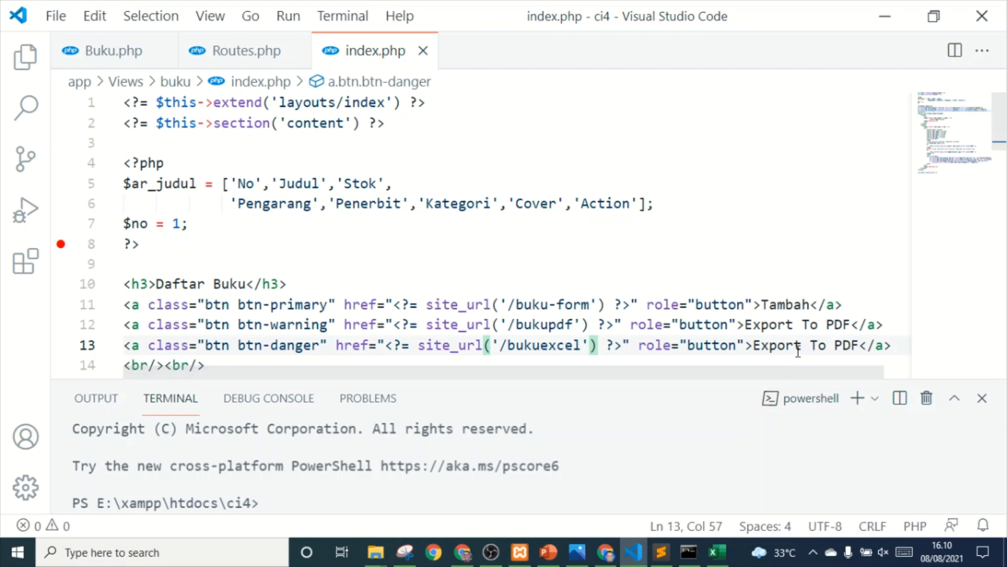
left_click(861, 346)
key("BackSpace")
key("BackSpace")
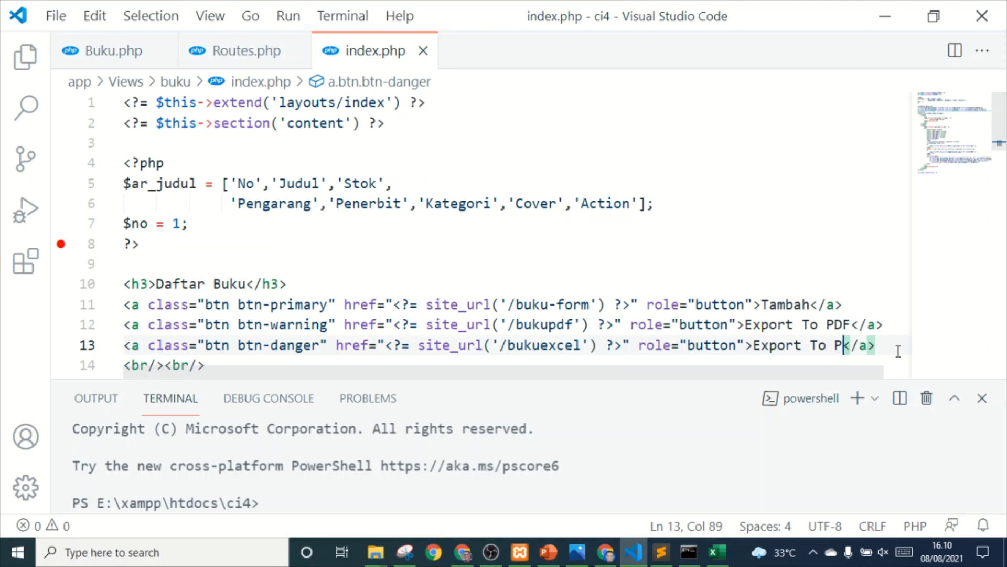
key("BackSpace")
type("Exc")
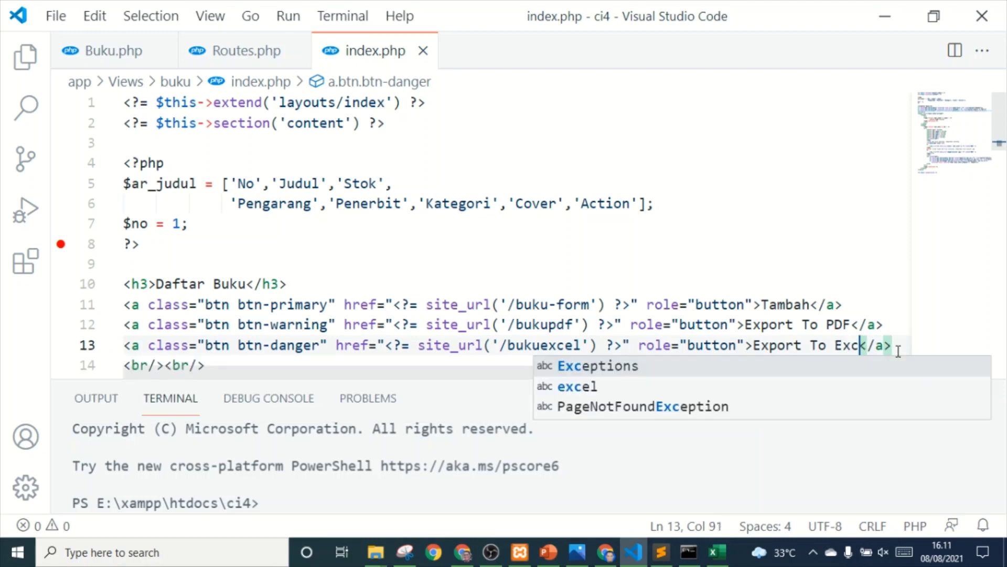
type("el")
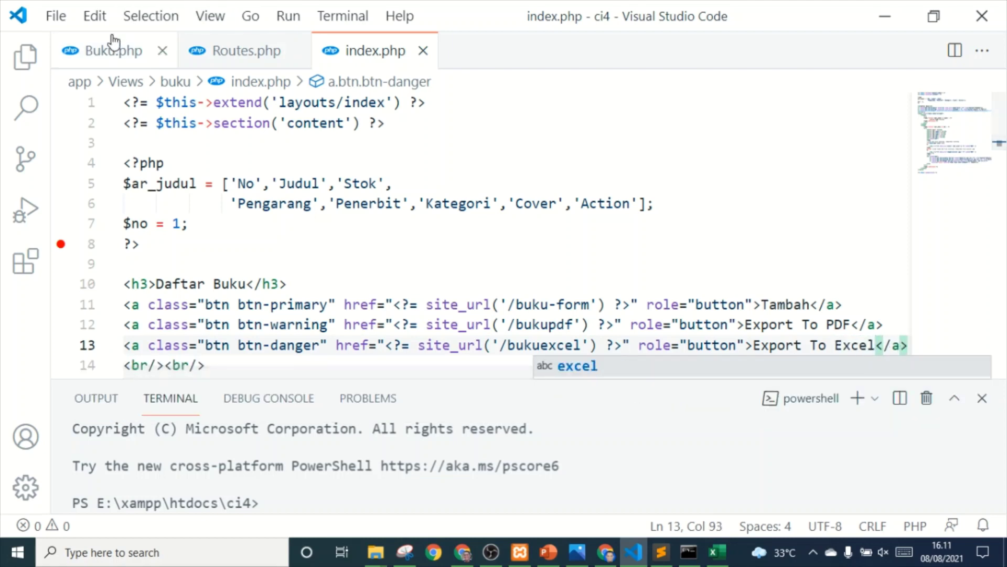
left_click(55, 16)
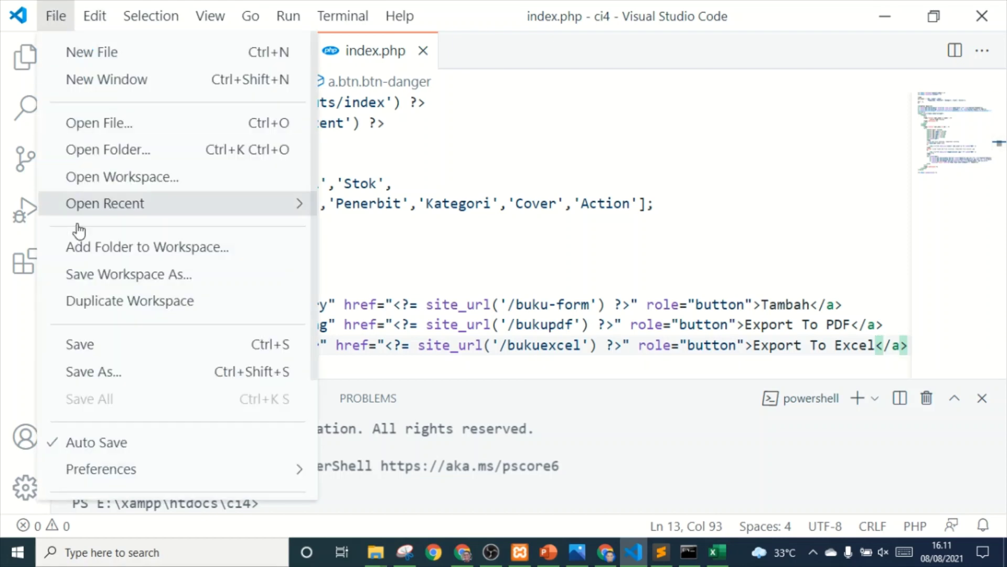
left_click(113, 348)
Step: Preview slides 13 and 14 showing the Excel button and exported workbook, then return to index.php
left_click(556, 555)
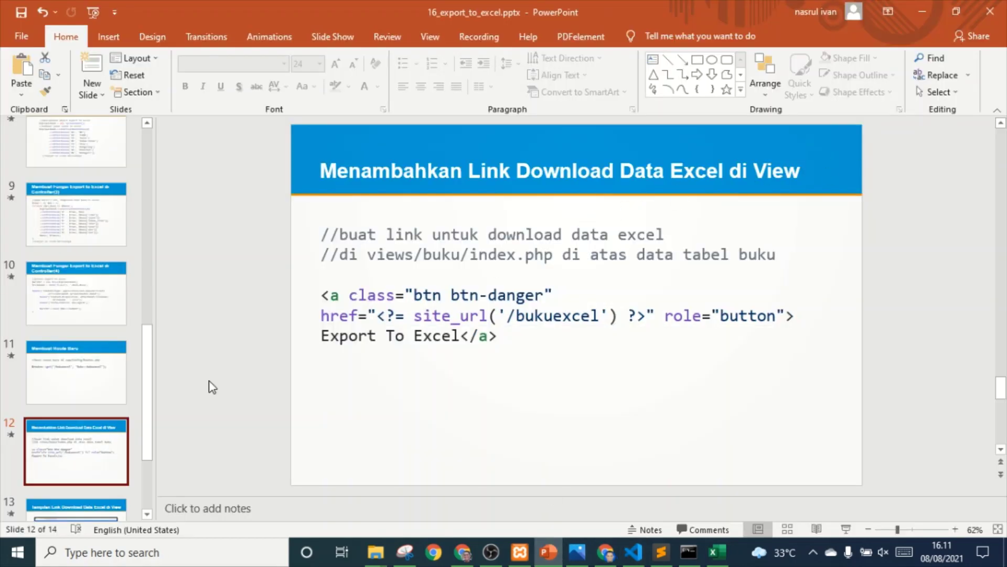
scroll(64, 409, "down", 2)
scroll(62, 413, "down", 2)
left_click(63, 415)
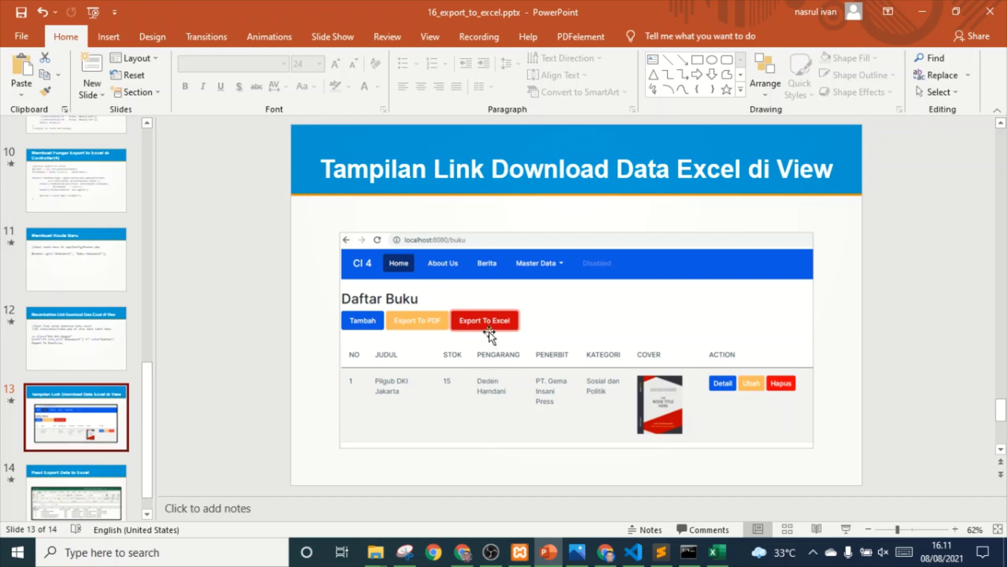
left_click(89, 508)
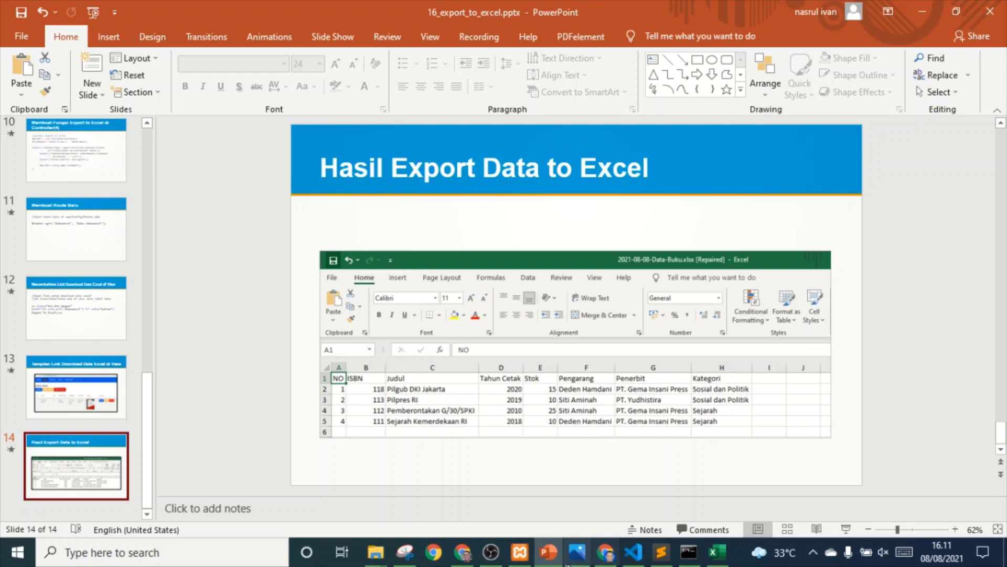
left_click(633, 552)
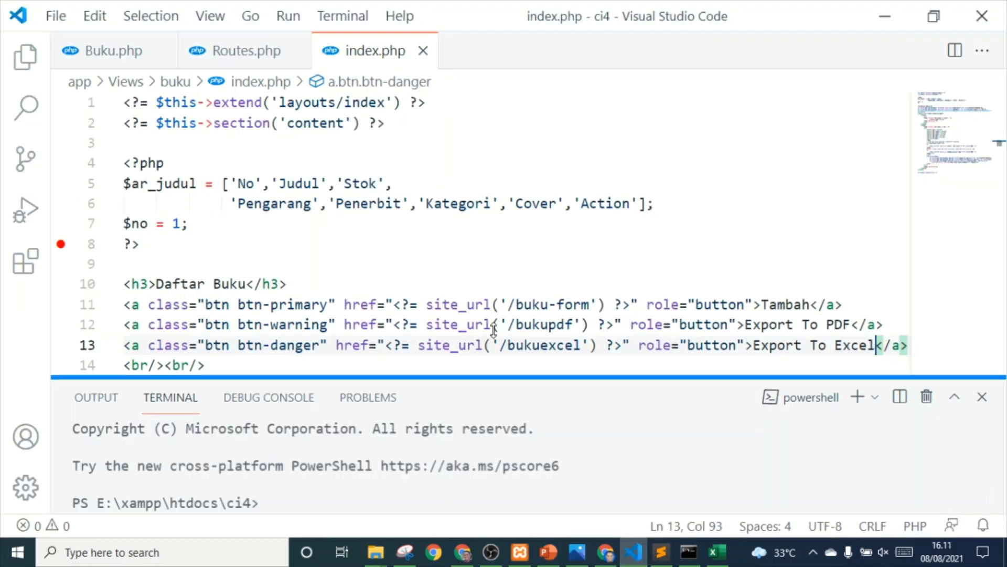
Step: Run php spark serve in a new split terminal to serve the app at localhost:8080
left_click_drag(495, 377, 504, 205)
left_click(349, 346)
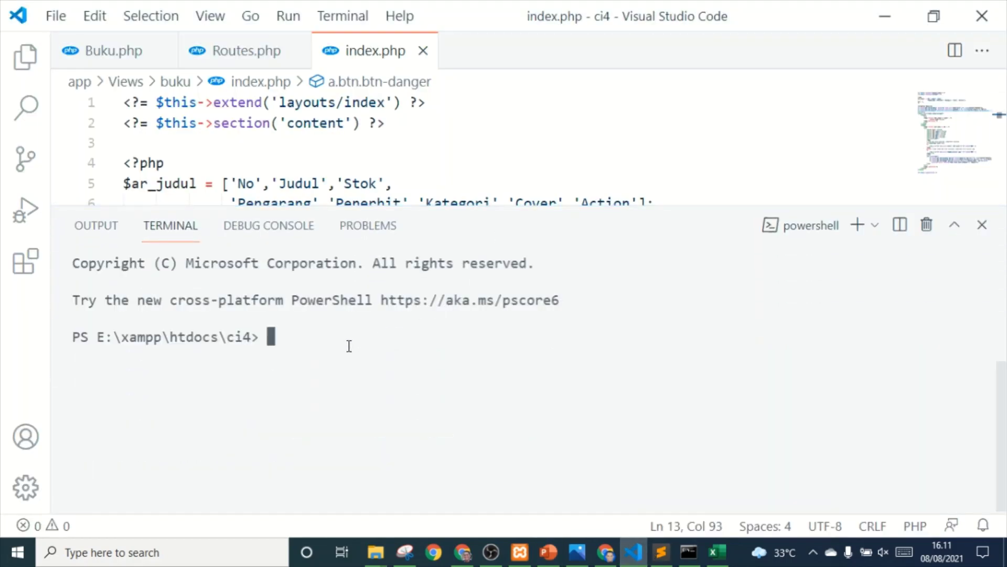
left_click(342, 16)
left_click(370, 55)
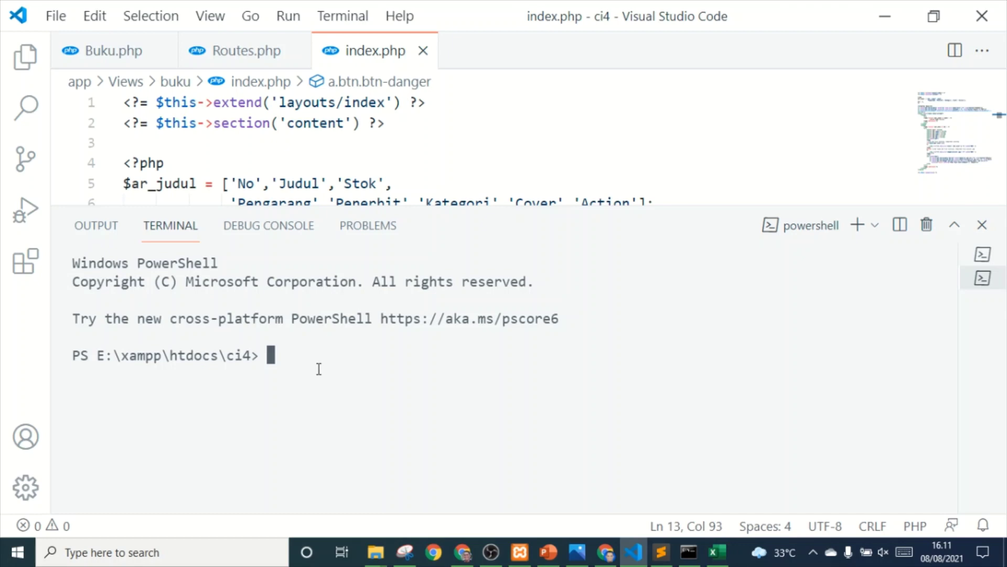
type("php ")
type("spar")
type("k serve")
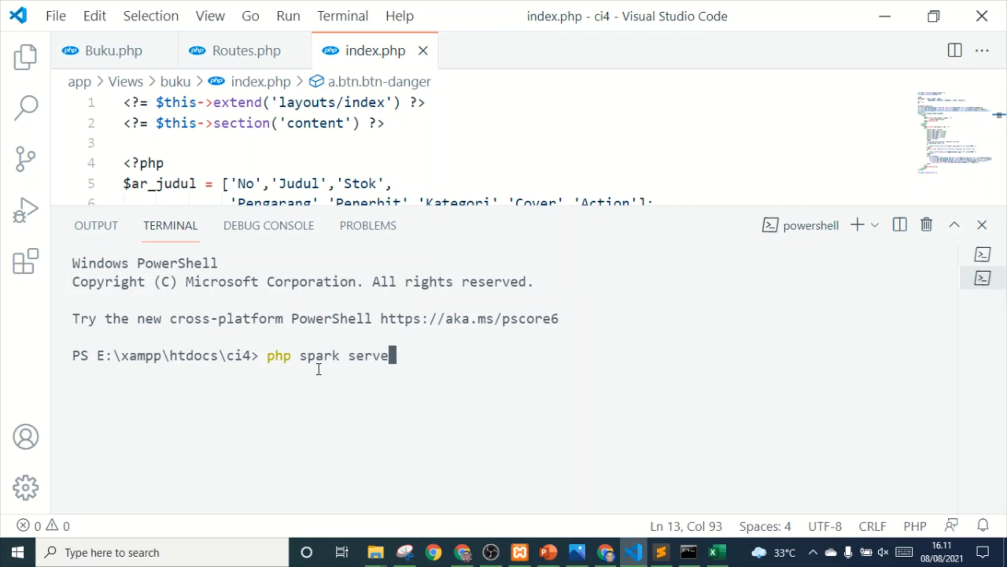
key("Return")
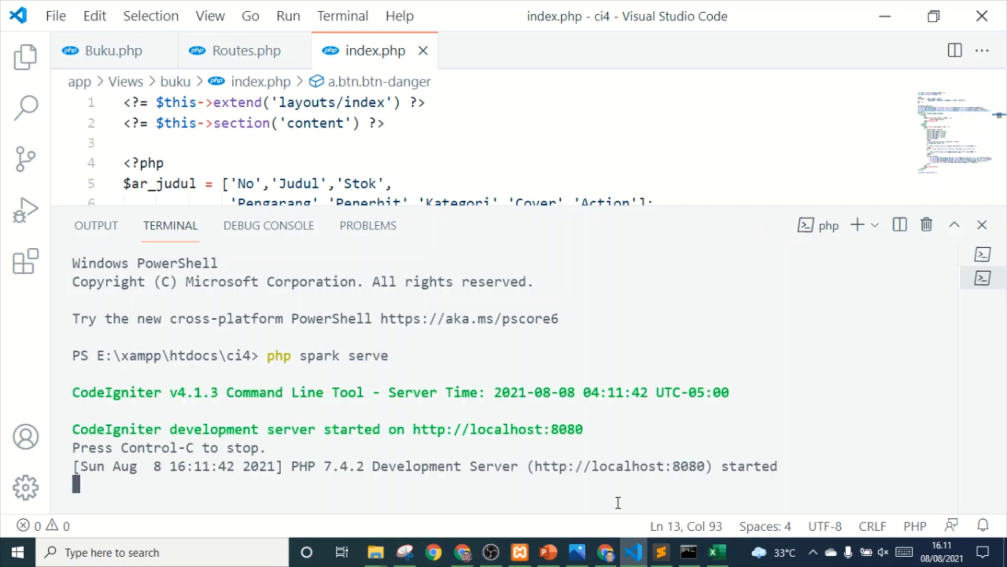
left_click(606, 553)
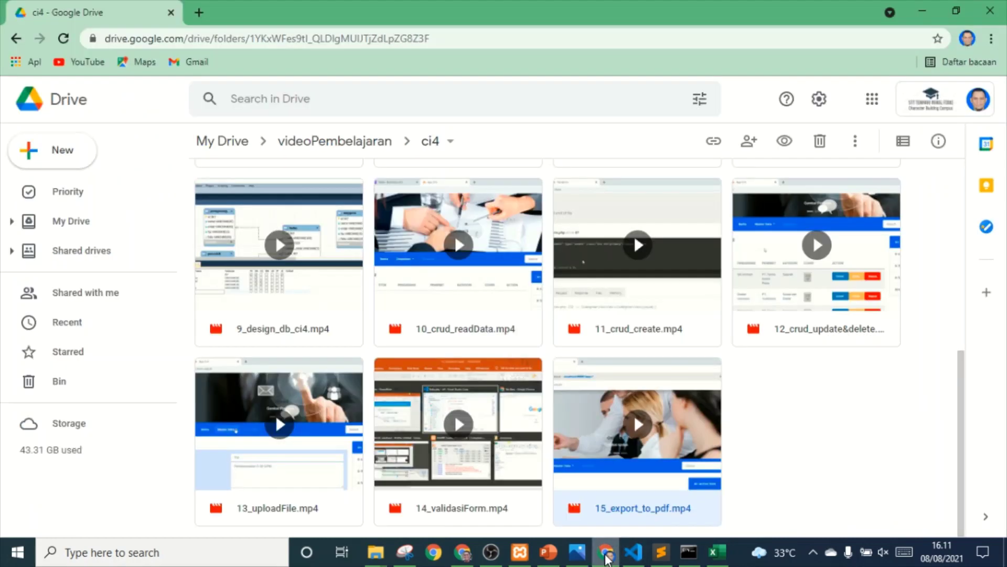
Step: Bring up the App CI 4 tab in Chrome and reload localhost:8080/buku
left_click(474, 554)
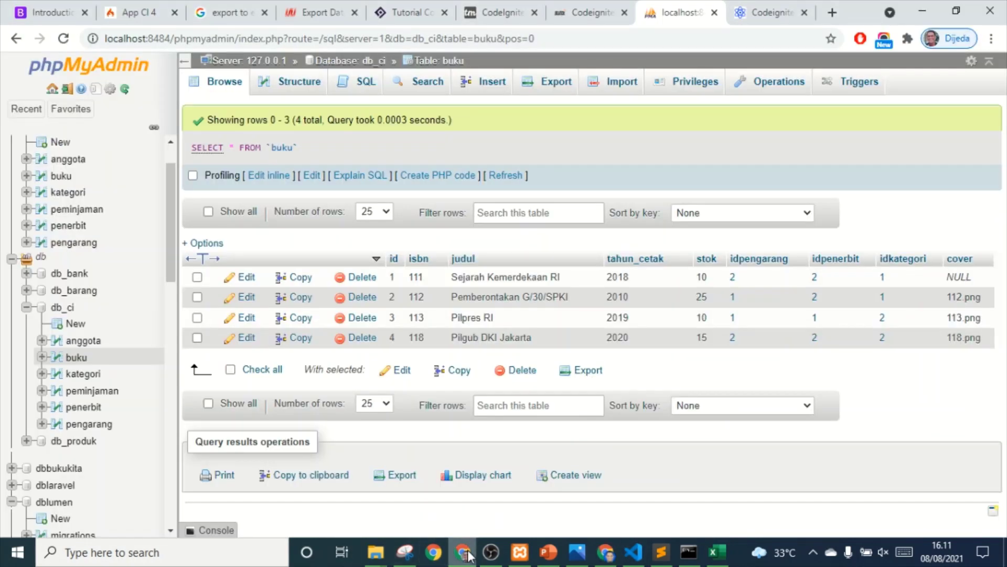
left_click(136, 20)
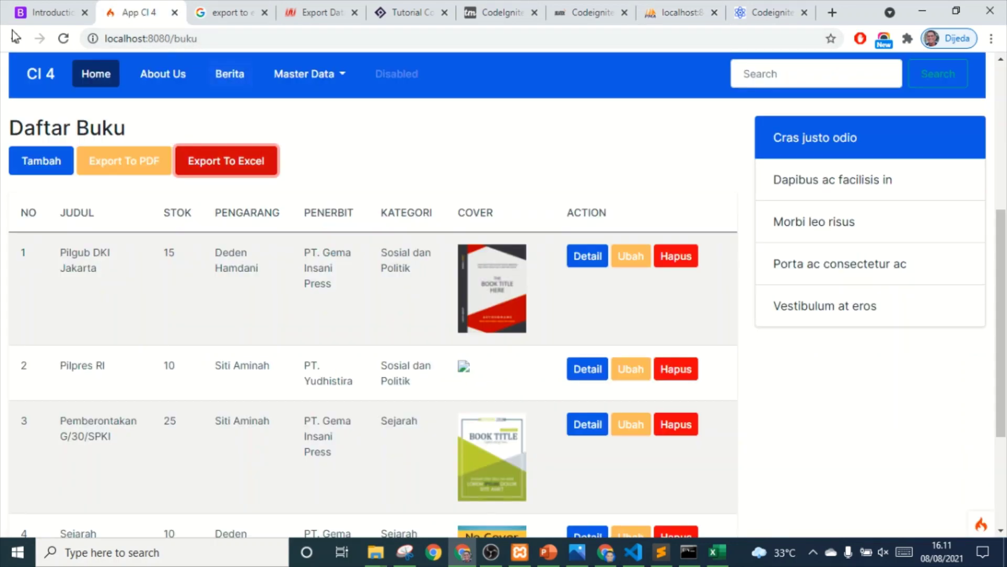
left_click(63, 39)
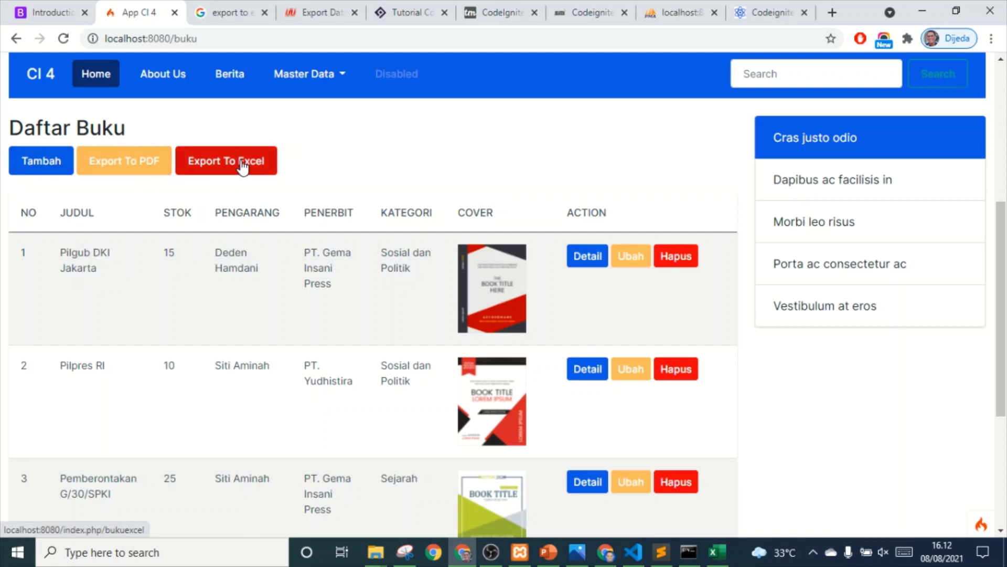
scroll(307, 237, "down", 4)
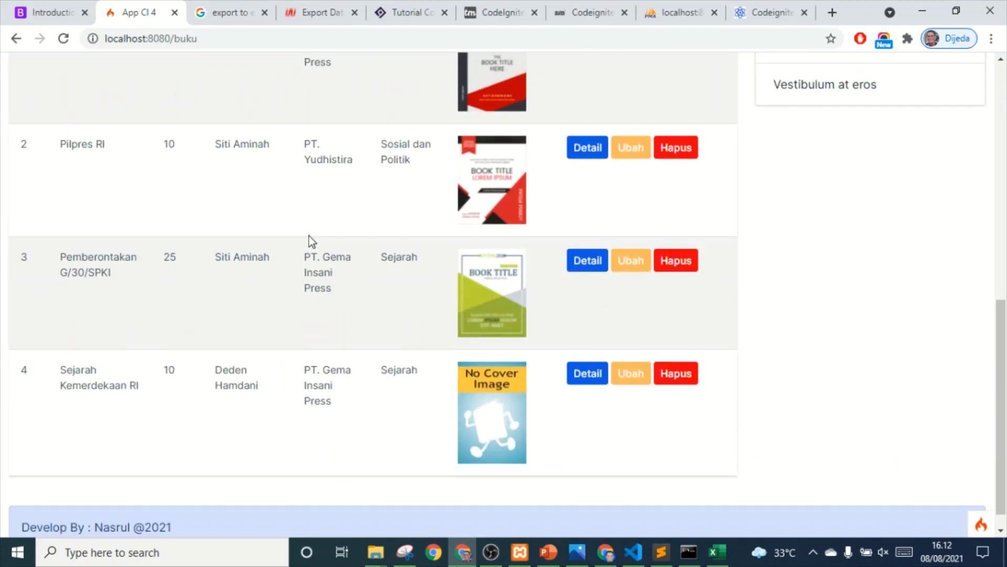
scroll(152, 377, "up", 3)
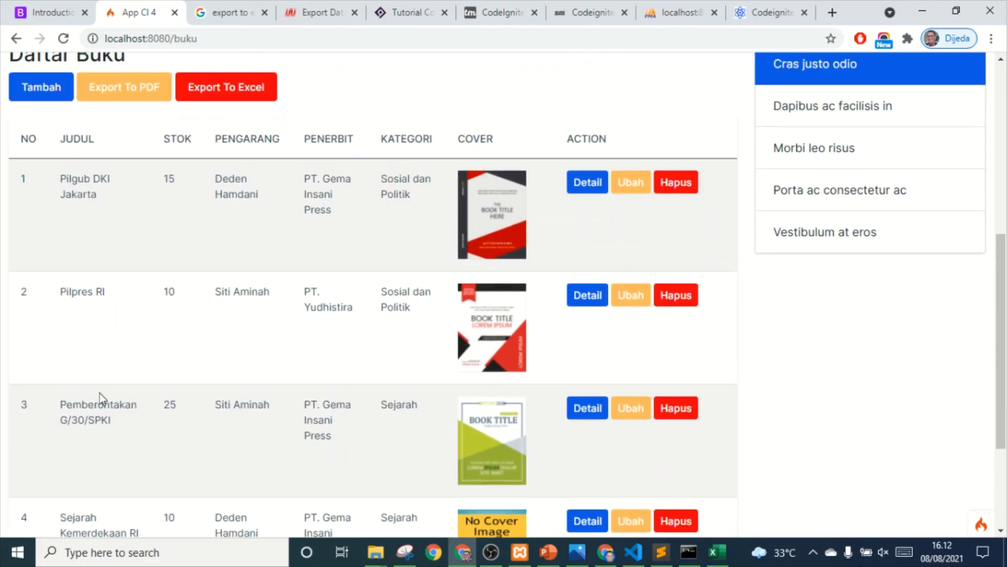
Step: Export the book list to Excel, check the 2021-08-08-Data-Buku.xlsx name, then return to VS Code
left_click(231, 92)
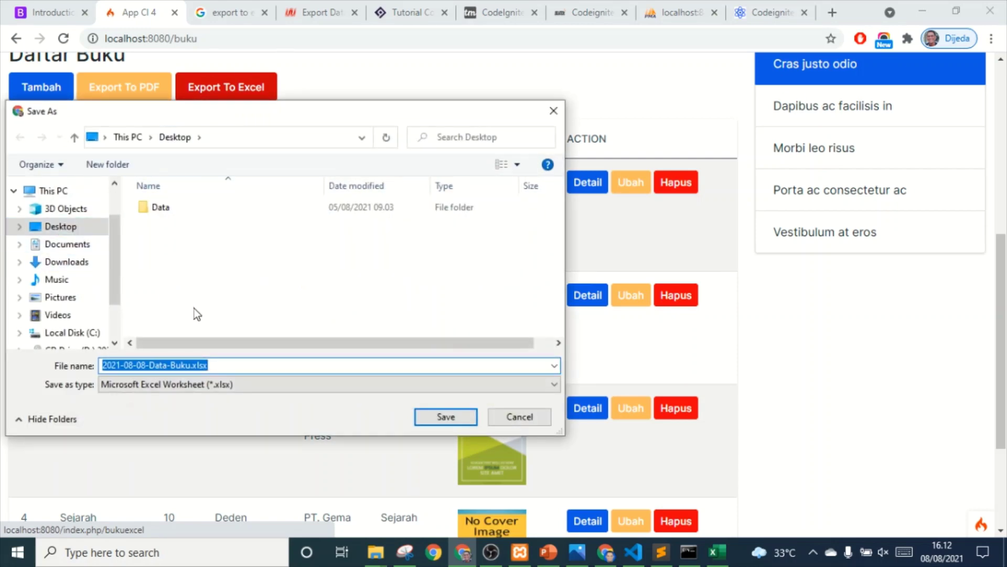
left_click(225, 365)
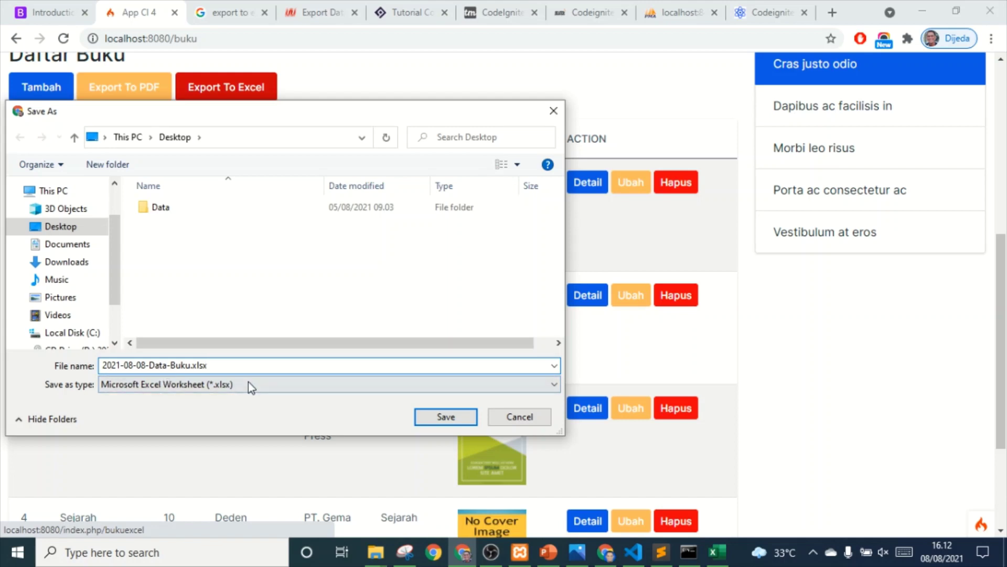
left_click(645, 556)
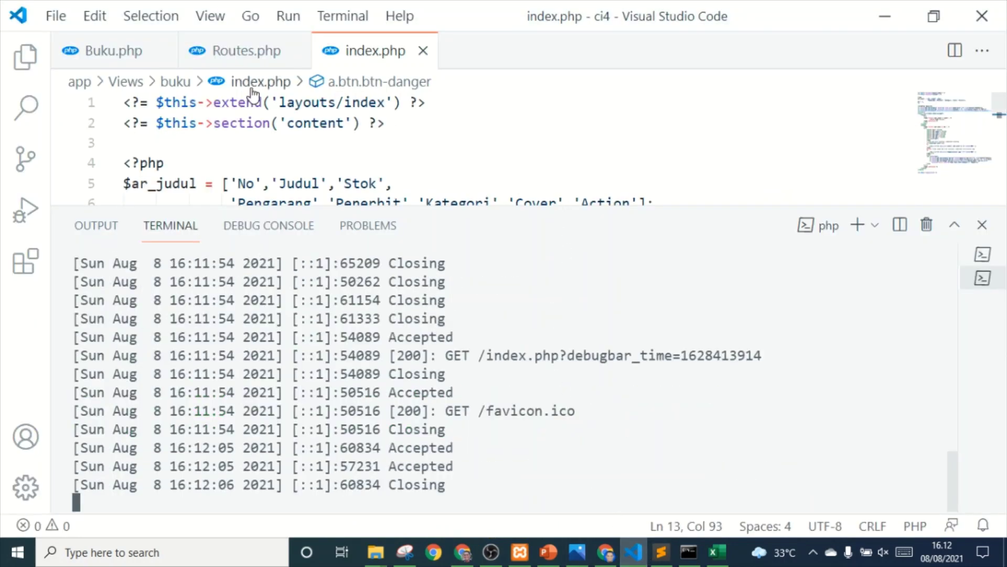
Step: Show the bukuexcel code in Buku.php with a shrunken terminal, then return to Chrome's Save As prompt
left_click(135, 50)
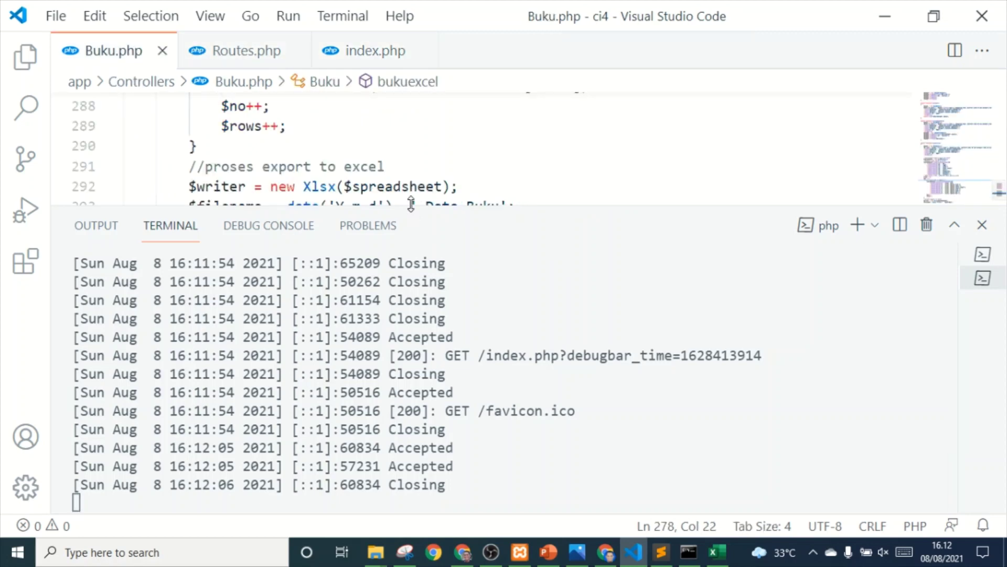
left_click_drag(411, 205, 399, 446)
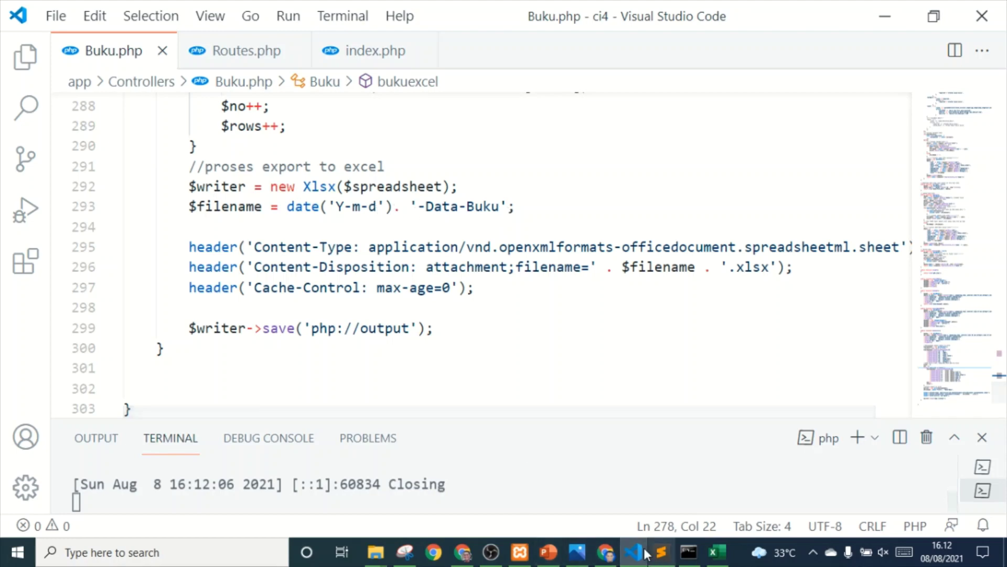
left_click(471, 556)
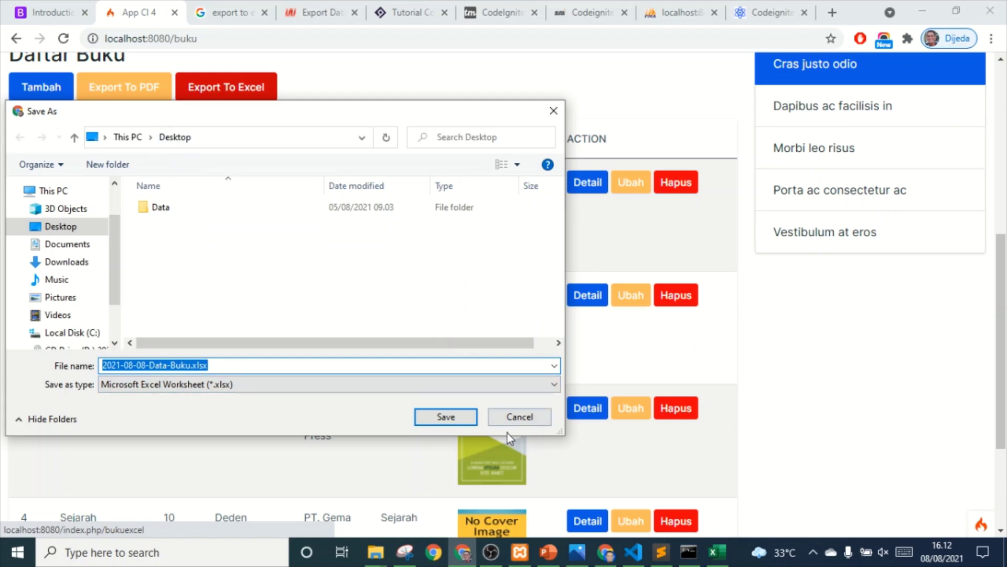
Step: Save 2021-08-08-Data-Buku.xlsx to the Desktop and open it from the download bar
left_click(450, 417)
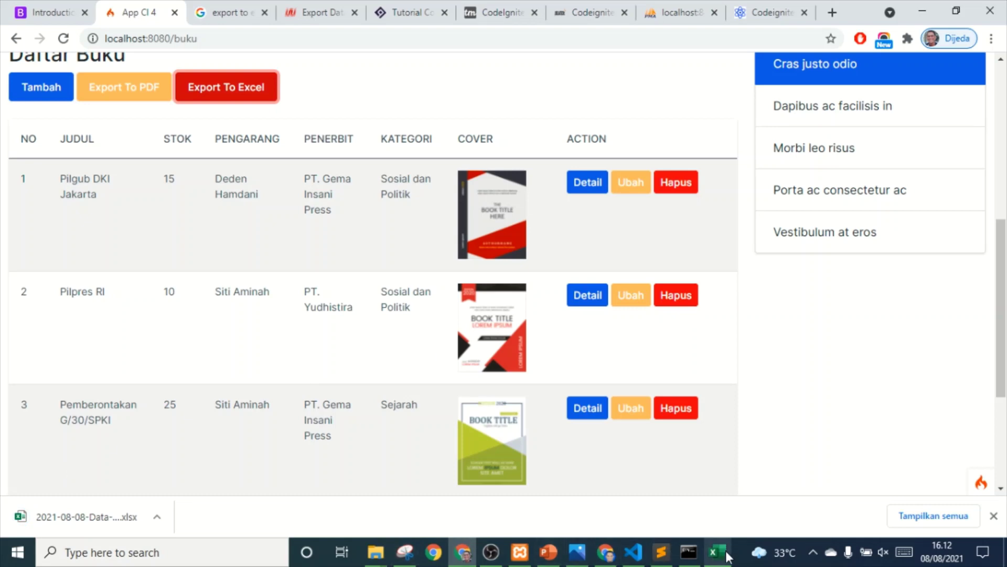
left_click(98, 518)
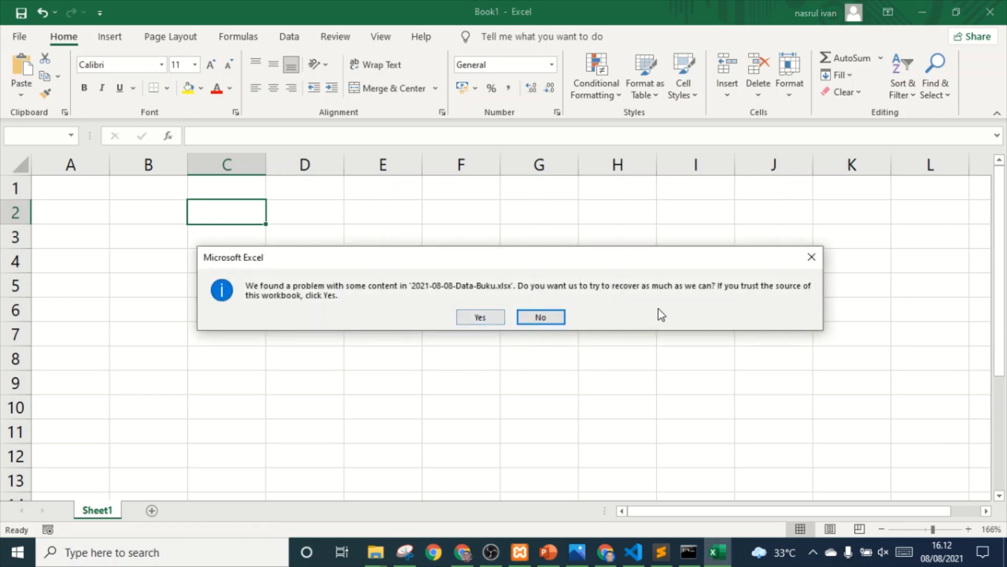
Step: Repair the workbook, dismiss the repair report, fit column A and zoom to 208%
left_click(492, 316)
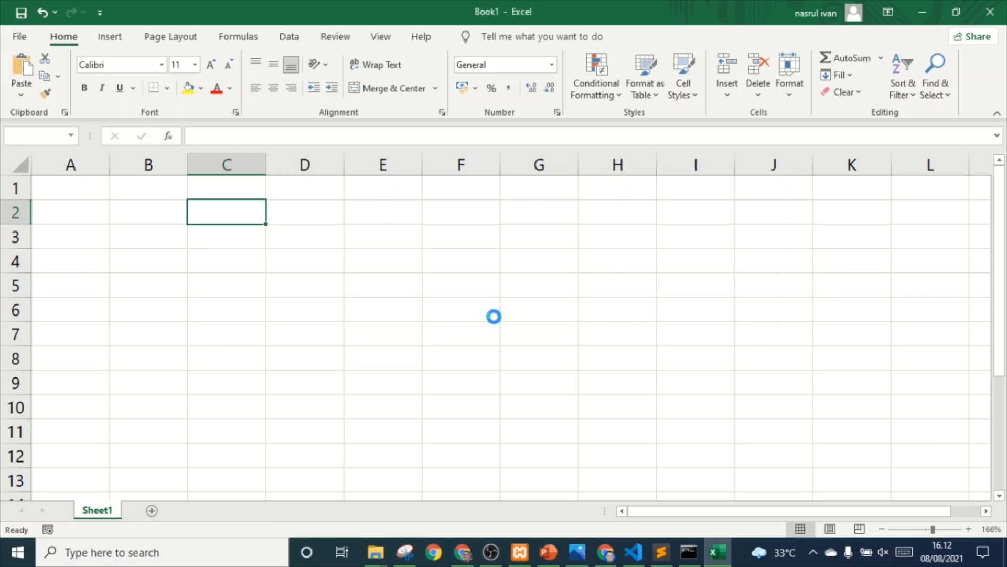
left_click(806, 342)
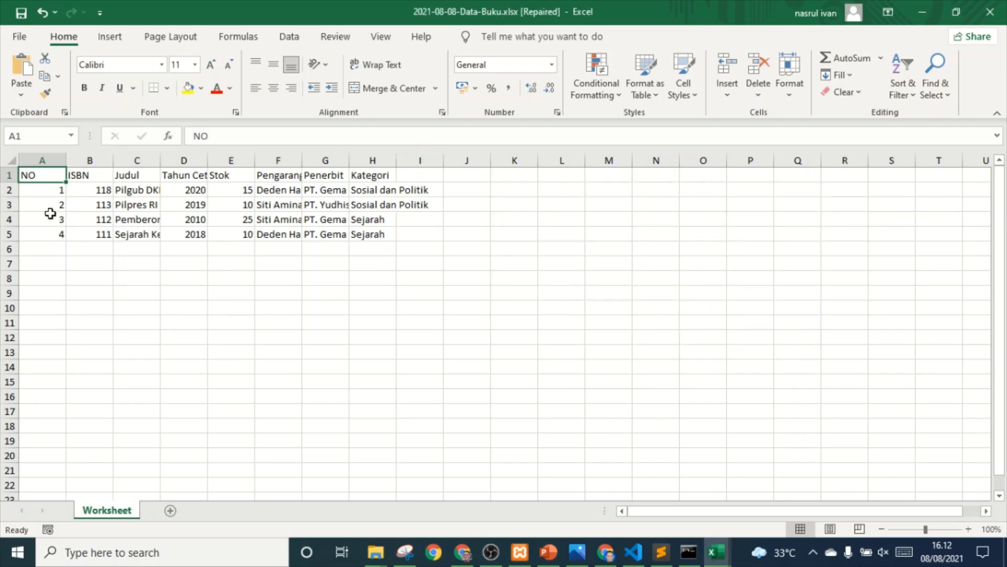
double_click(66, 160)
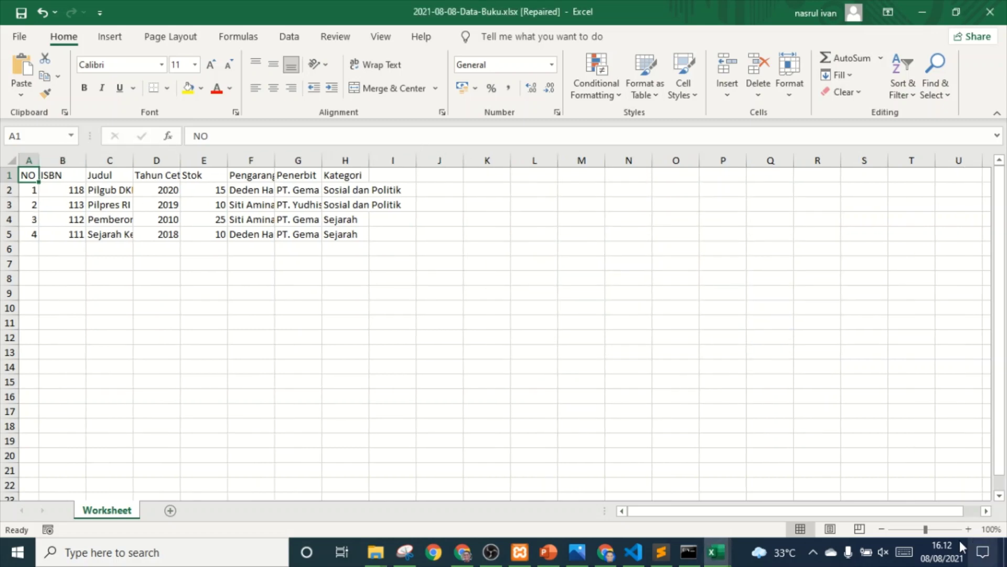
left_click_drag(925, 529, 938, 529)
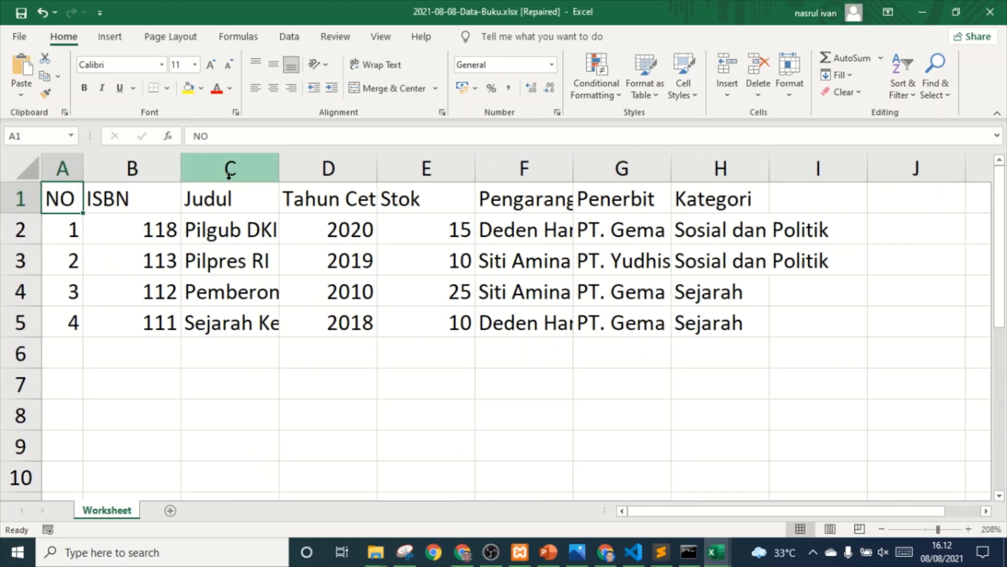
Step: Autofit columns C, D, F, G and H to titles, Tahun Cetak, authors, publishers and categories
double_click(278, 167)
left_click_drag(543, 164, 543, 163)
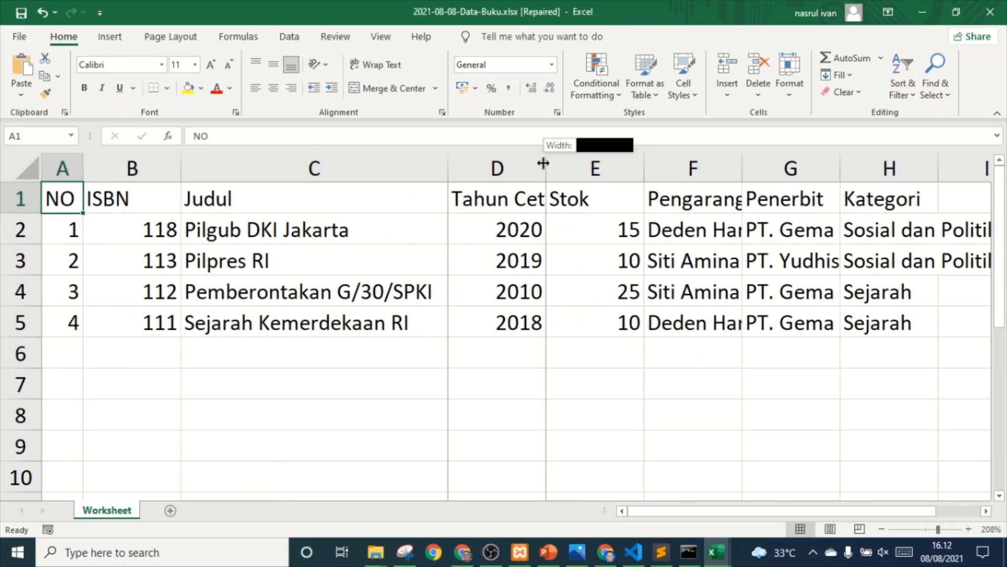
double_click(543, 164)
left_click(663, 160)
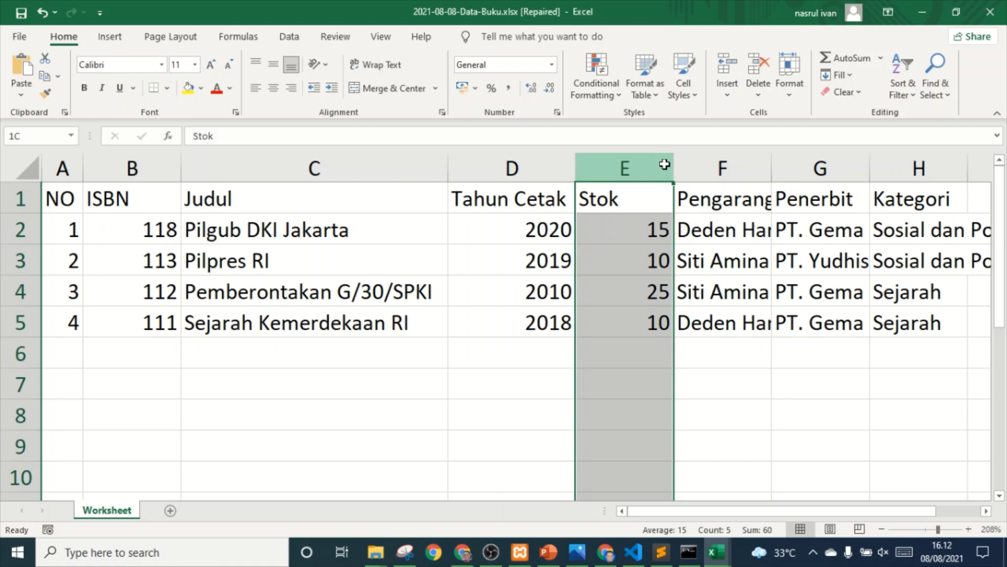
left_click(759, 171)
double_click(768, 172)
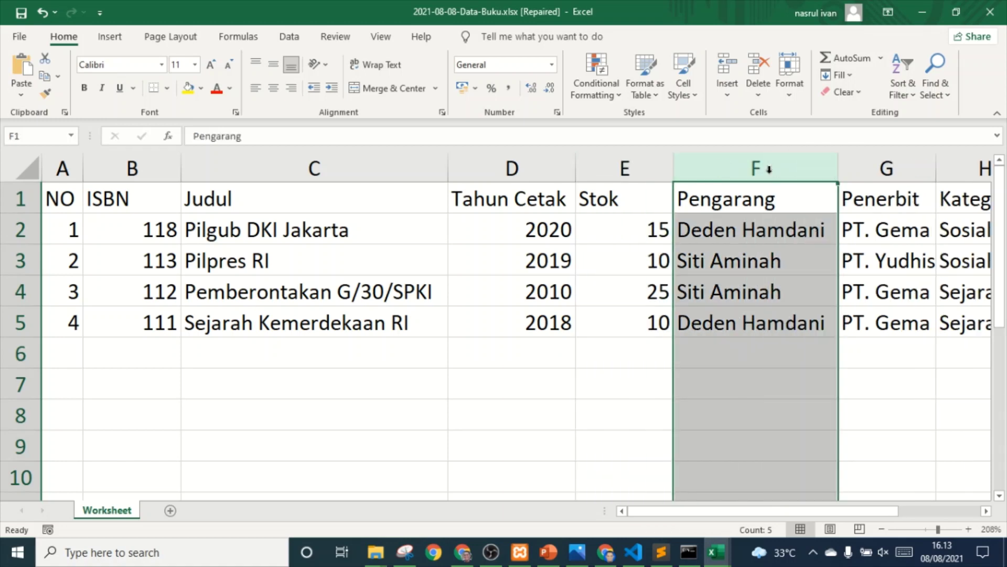
double_click(935, 174)
left_click_drag(843, 513, 950, 512)
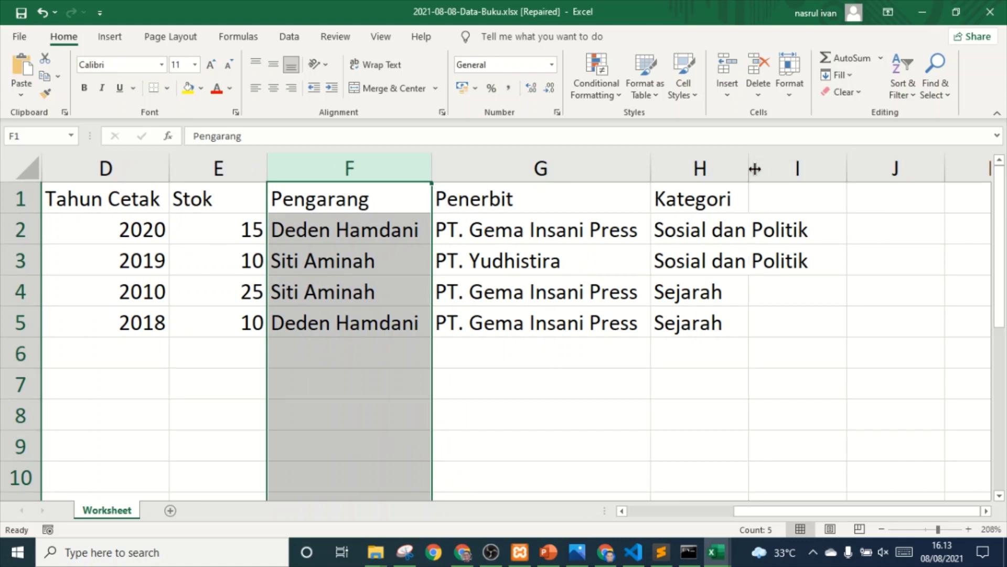
double_click(755, 168)
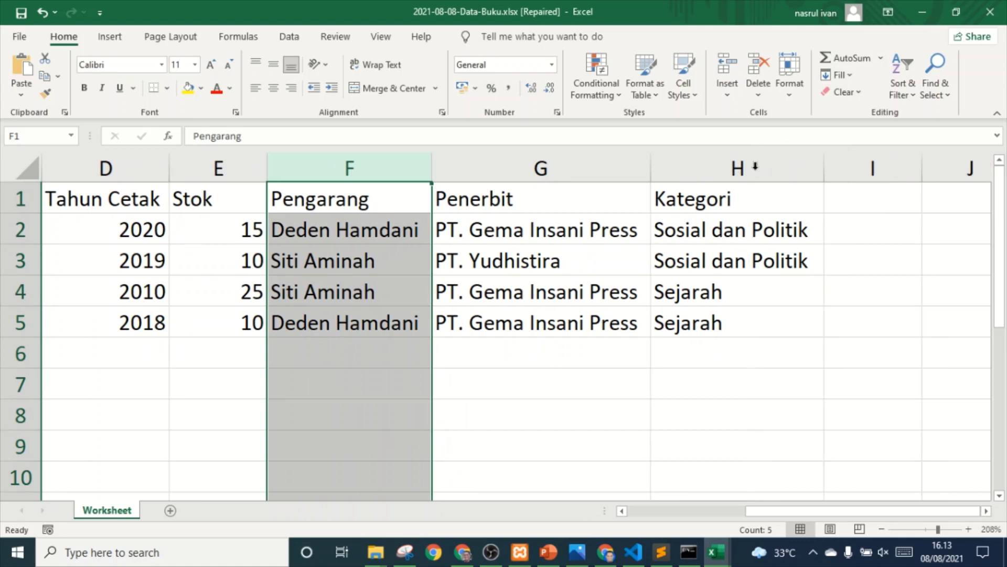